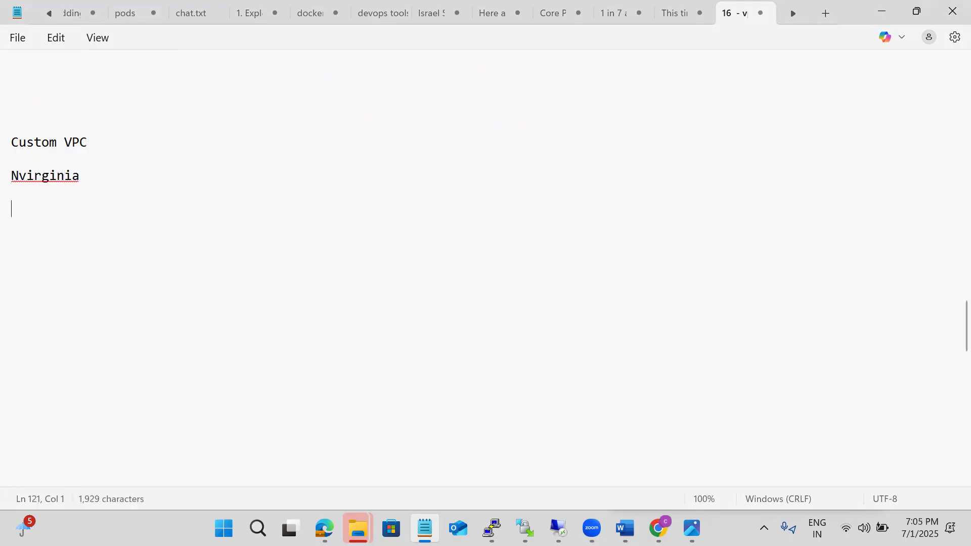
# Add the line "Default VPC" below the Nvirginia entry in the notes
pyautogui.write('Defau')
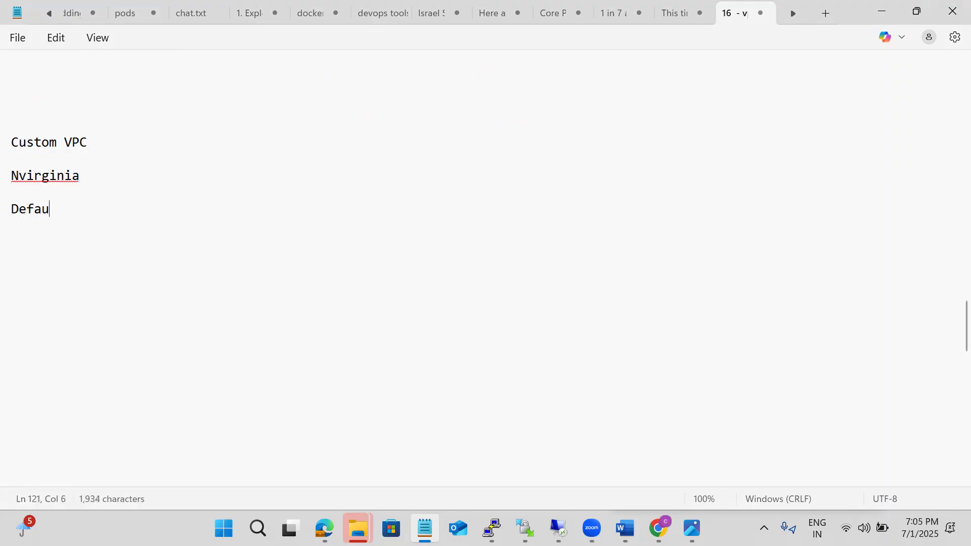
pyautogui.write('lt VPC')
pyautogui.press('Return')
pyautogui.press('Return')
# Add the custom VPC name "BOA-VPC-Nvirginia" as a separate line below "Default VPC"
pyautogui.write('B')
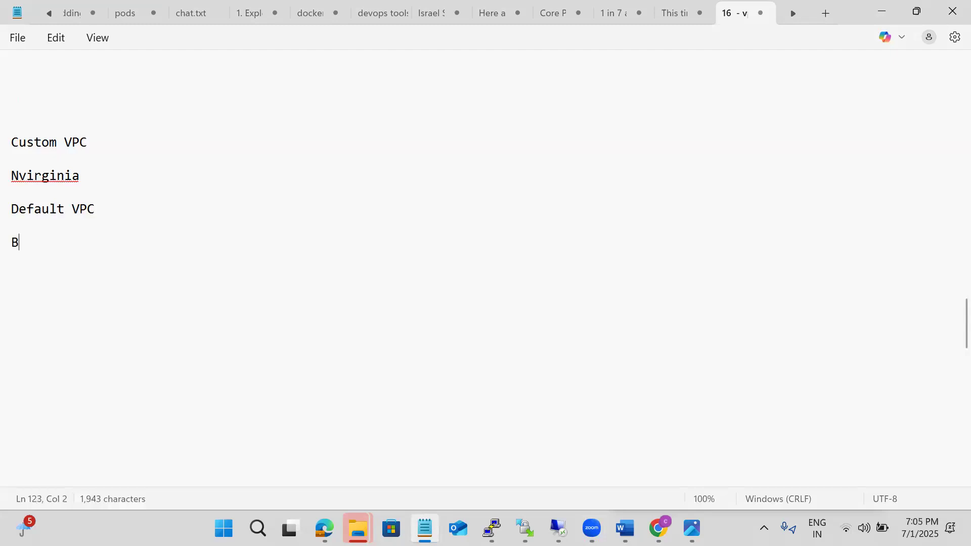
pyautogui.write('OA-VPC-Nvirginia')
pyautogui.press('Return')
pyautogui.press('Return')
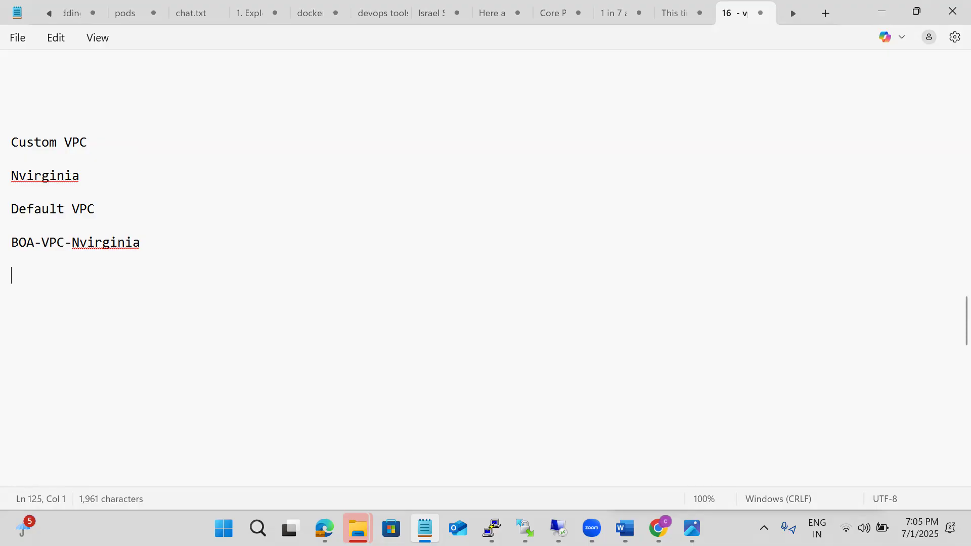
# Note the VPC's CIDR block 10.10.0.0/16 below the VPC name
pyautogui.write('10.10.0')
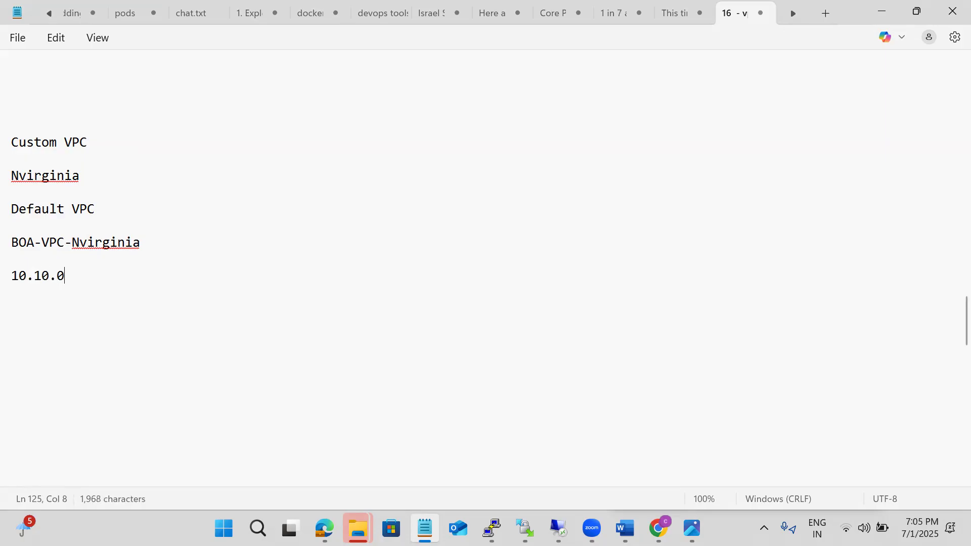
pyautogui.write('.0/16')
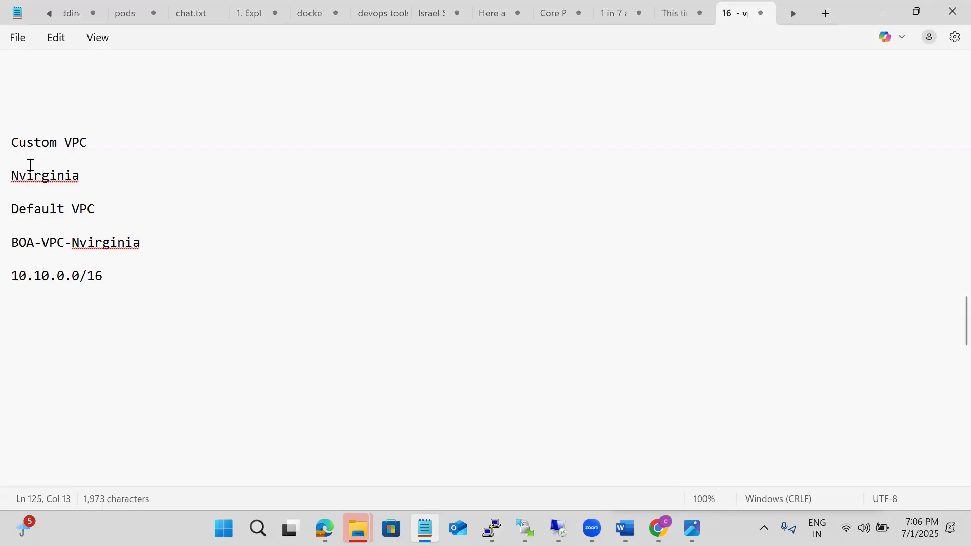
pyautogui.press('Return')
pyautogui.press('Return')
# Add the heading "Subnets:" below the VPC's CIDR block
pyautogui.write('Subnets')
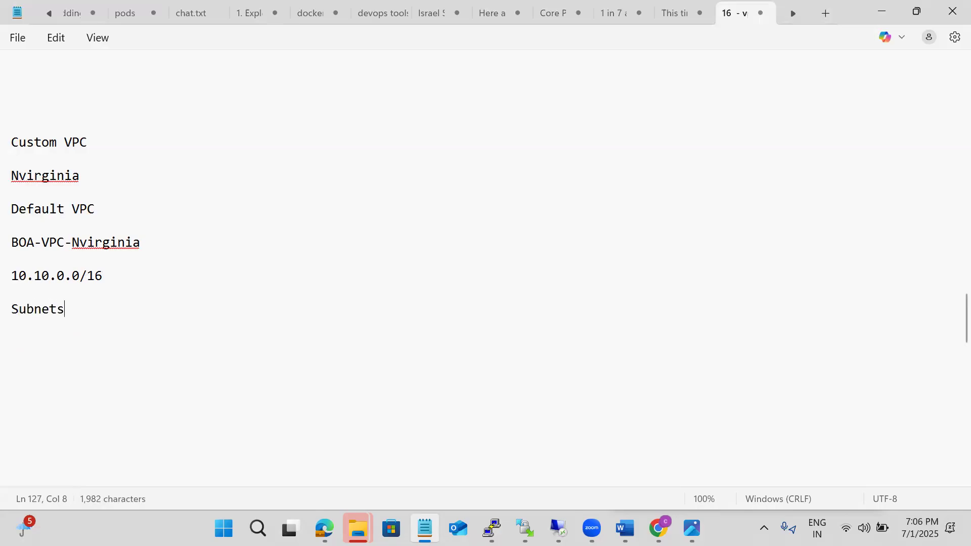
pyautogui.write(':')
pyautogui.press('Return')
pyautogui.press('Return')
# List 10.10.0.0/24 as the first subnet range under the Subnets heading
pyautogui.write('10.10.0.0')
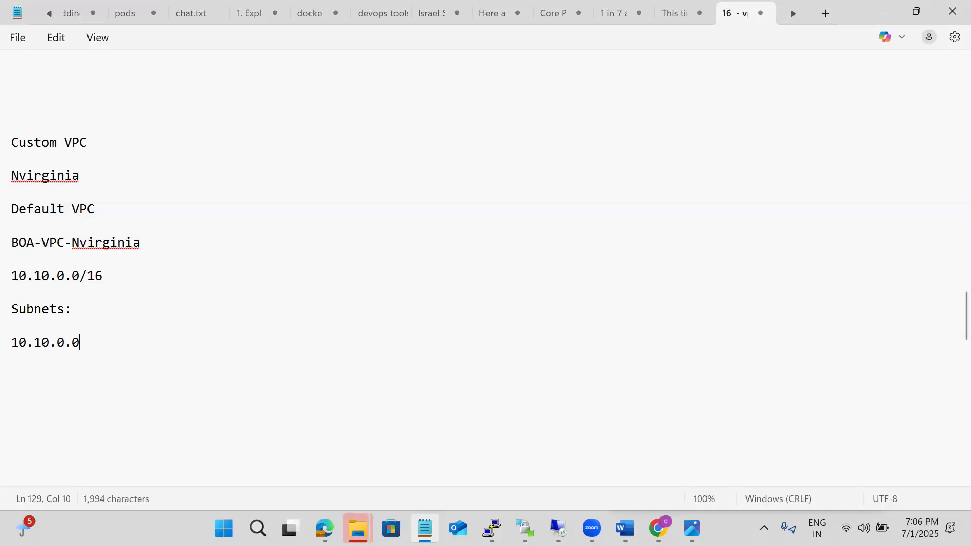
pyautogui.write('/24')
pyautogui.press('Return')
pyautogui.press('Return')
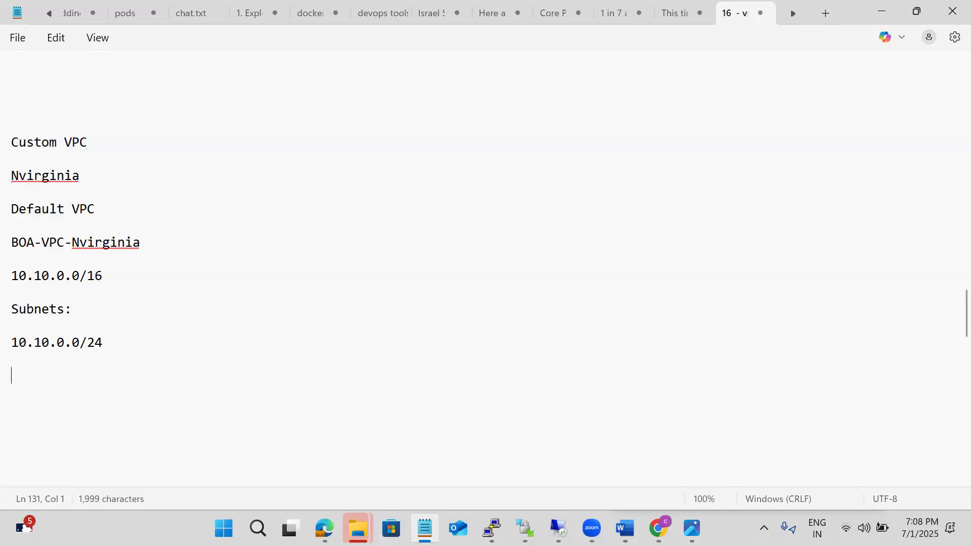
# Add 10.10.1.0/24 as the second subnet range in the list
pyautogui.write('10.10')
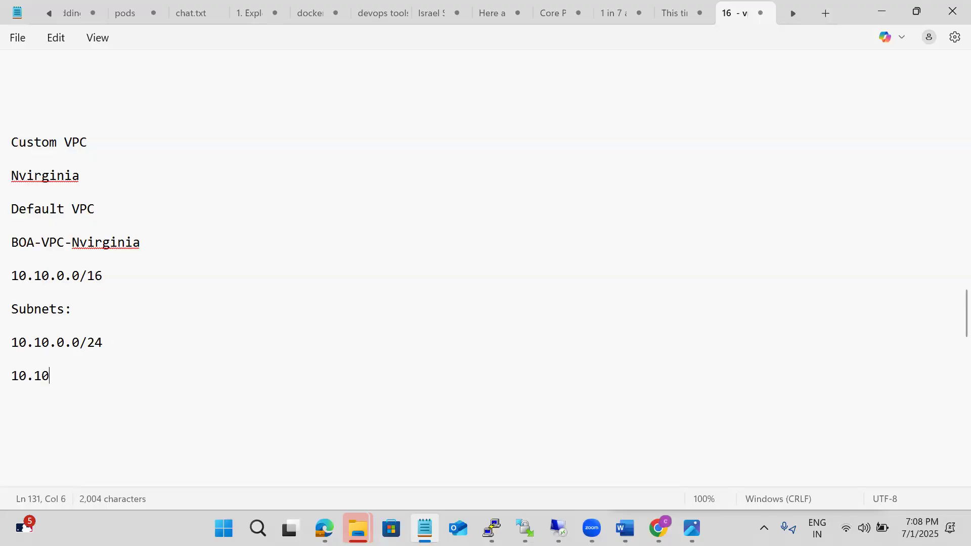
pyautogui.write('.1.0/2')
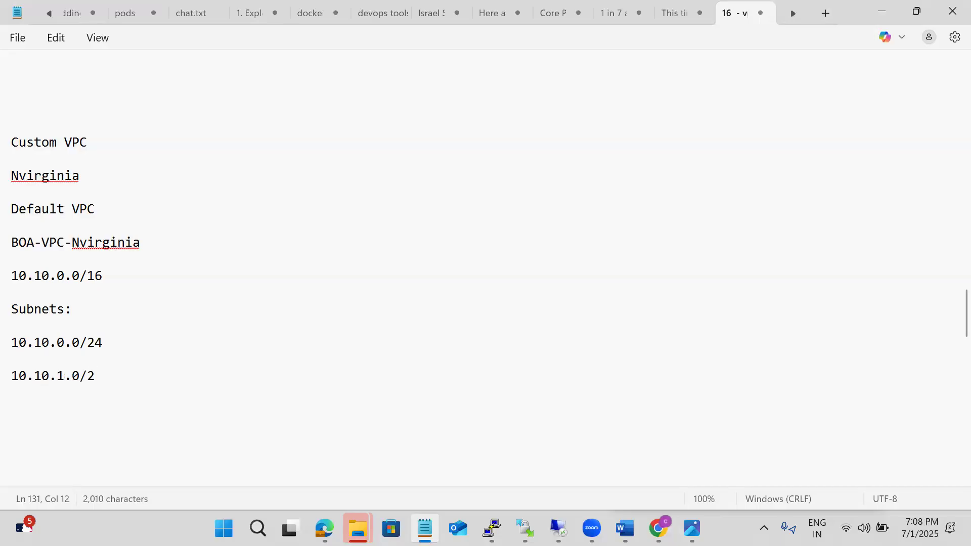
pyautogui.write('4')
pyautogui.press('Return')
# Add 10.10.2.0/24 as the third subnet range in the list
pyautogui.press('Return')
pyautogui.write('10.1')
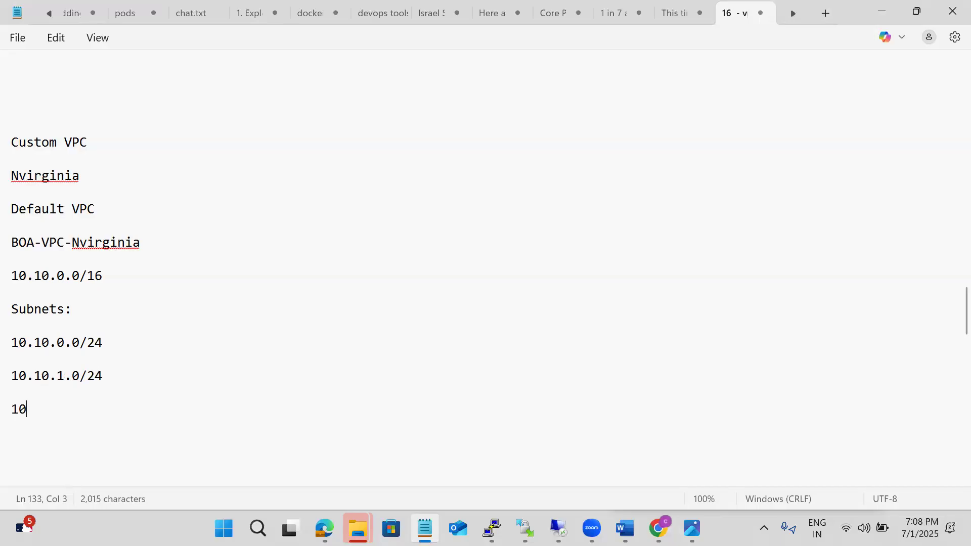
pyautogui.write('0.2.0/24')
pyautogui.press('Return')
pyautogui.press('Return')
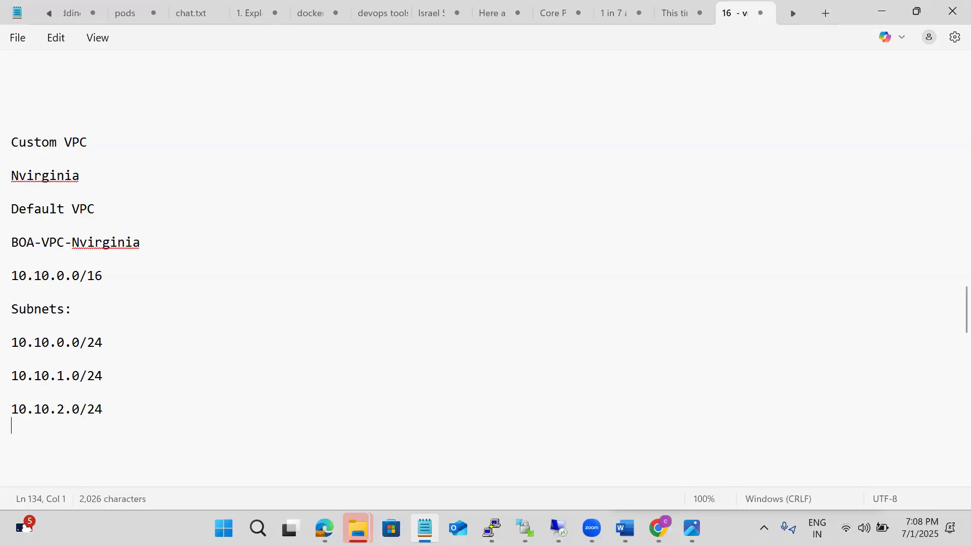
# Add 10.10.3.0/24 as the fourth subnet range in the list
pyautogui.write('10.10.3.0/2')
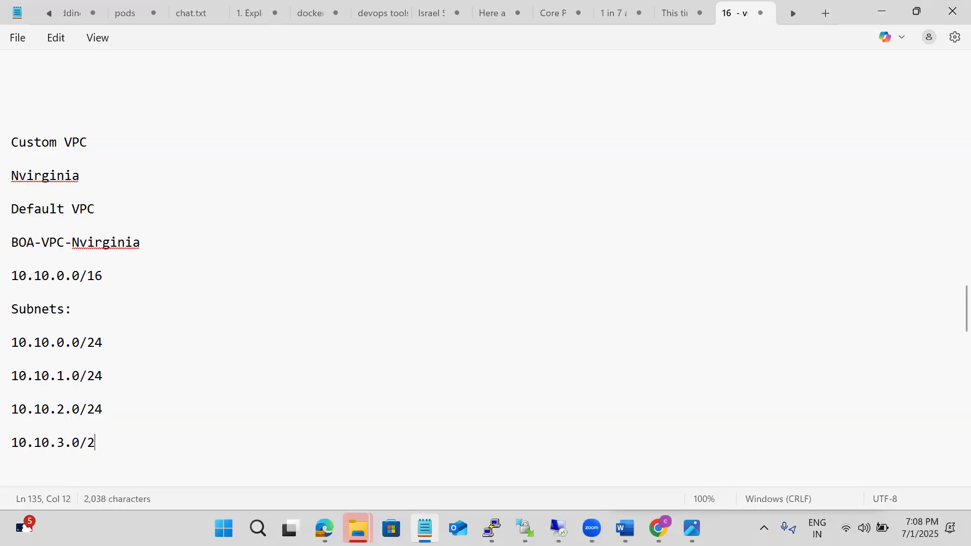
pyautogui.write('4')
pyautogui.press('Return')
pyautogui.press('Return')
# Label the 10.10.0.0/24 subnet "- boa-subnet-1a-public" on the same line
pyautogui.click(113, 343)
pyautogui.write('- subnet')
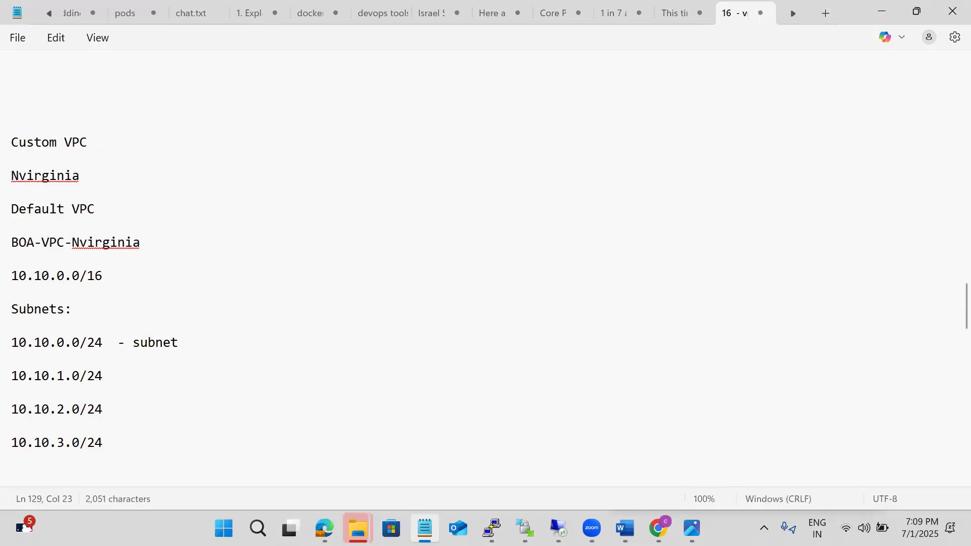
pyautogui.press('BackSpace')
pyautogui.press('BackSpace')
pyautogui.press('BackSpace')
pyautogui.press('BackSpace')
pyautogui.press('BackSpace')
pyautogui.press('BackSpace')
pyautogui.write('boa-subn')
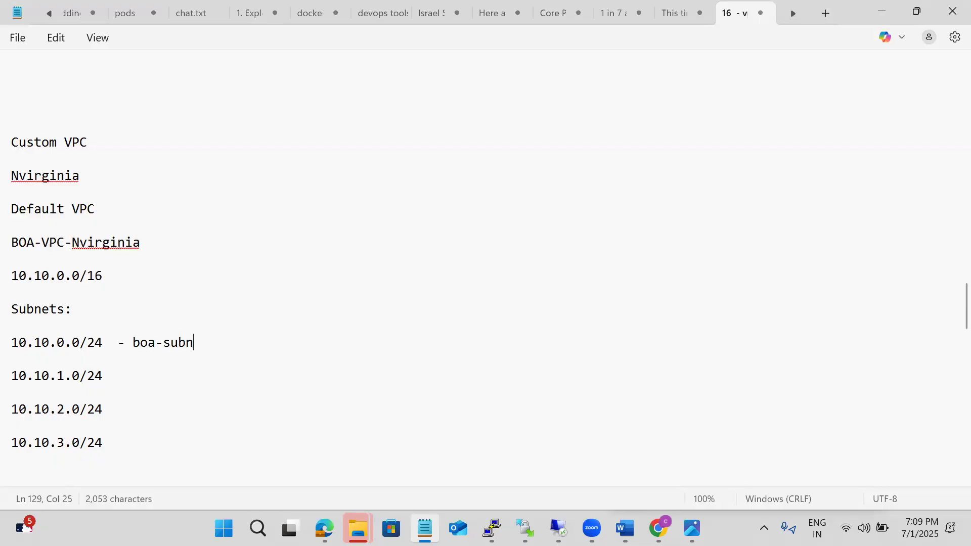
pyautogui.write('et-1a-public')
# Label the 10.10.1.0/24 subnet "- boa-subnet-1a-private" on the same line
pyautogui.click(123, 374)
pyautogui.write('-')
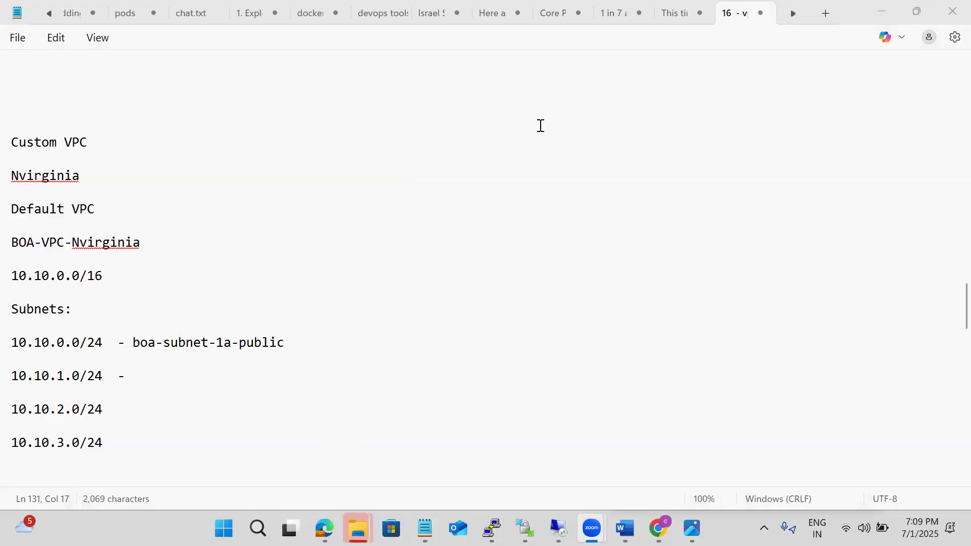
pyautogui.click(152, 375)
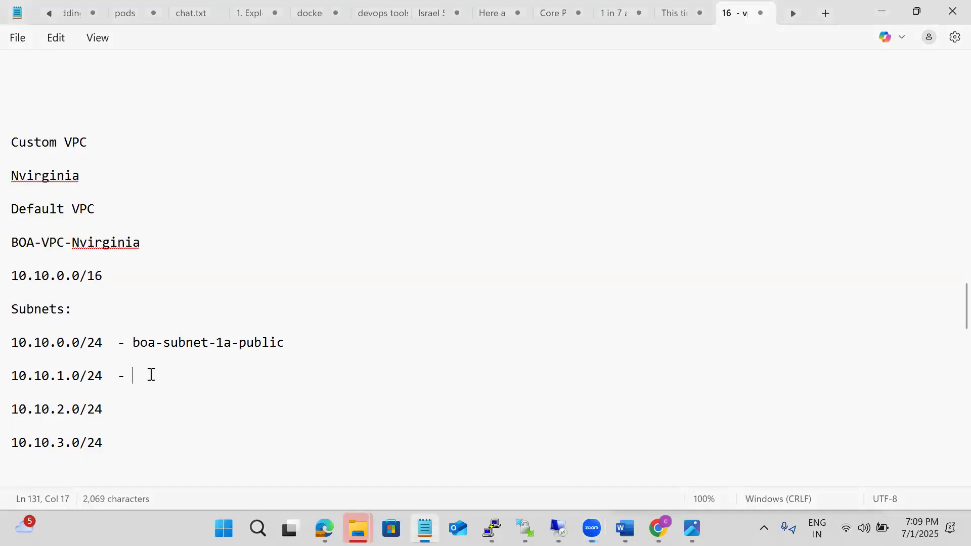
pyautogui.write('boa')
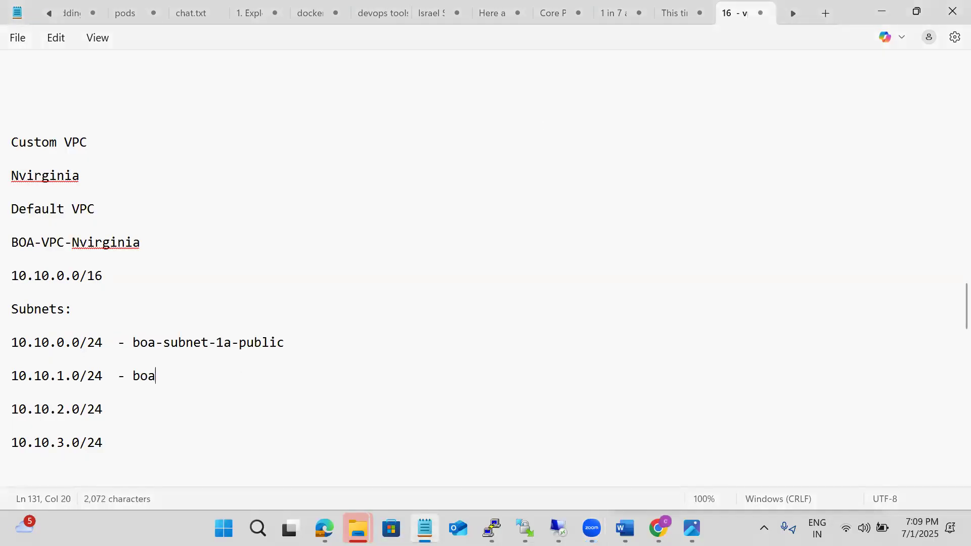
pyautogui.write('-subnet-1a-')
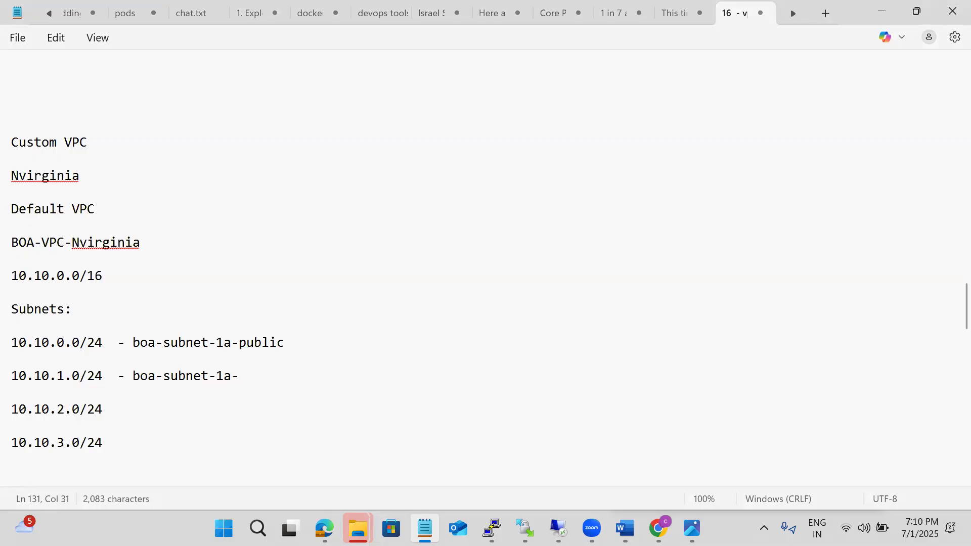
pyautogui.write('private')
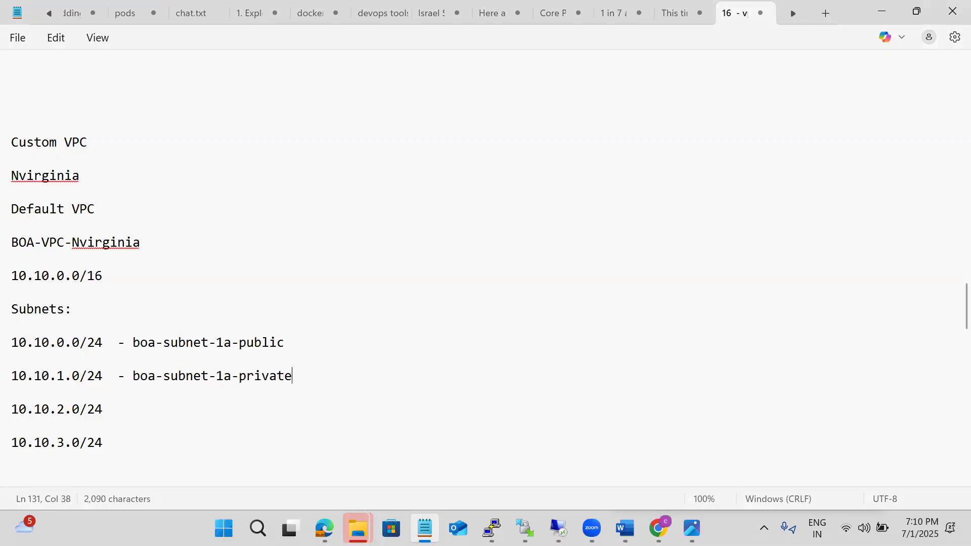
# Label the 10.10.2.0/24 subnet "- boa-subnet-1b-public" on the same line
pyautogui.click(121, 409)
pyautogui.write('- boa-s')
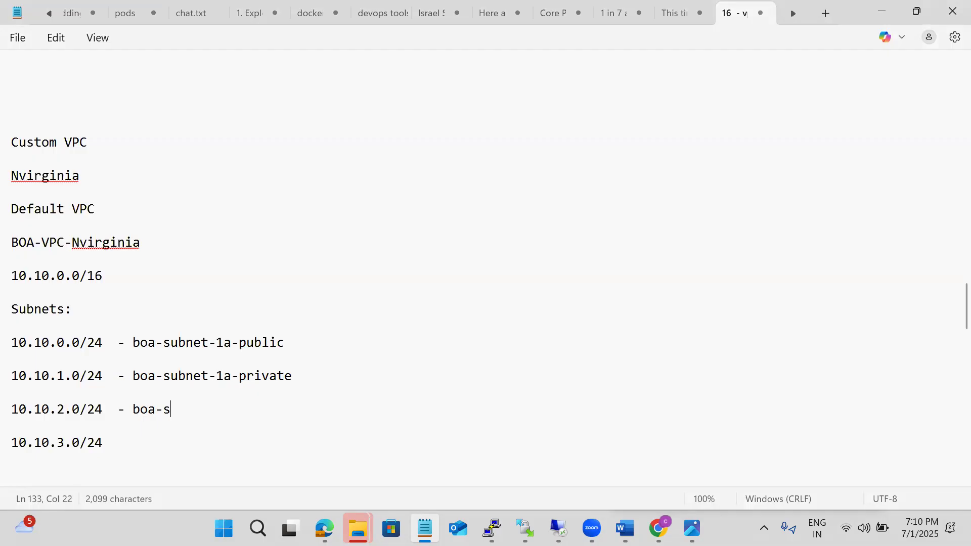
pyautogui.write('ubnet-')
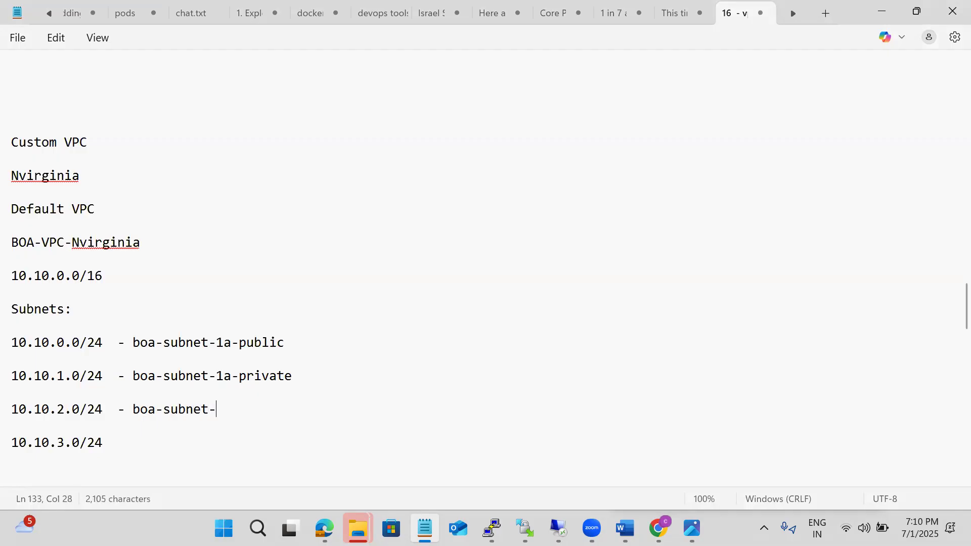
pyautogui.write('1b')
pyautogui.write('-privat')
pyautogui.write('e')
pyautogui.press('BackSpace')
pyautogui.press('BackSpace')
pyautogui.press('BackSpace')
pyautogui.press('BackSpace')
pyautogui.press('BackSpace')
pyautogui.press('BackSpace')
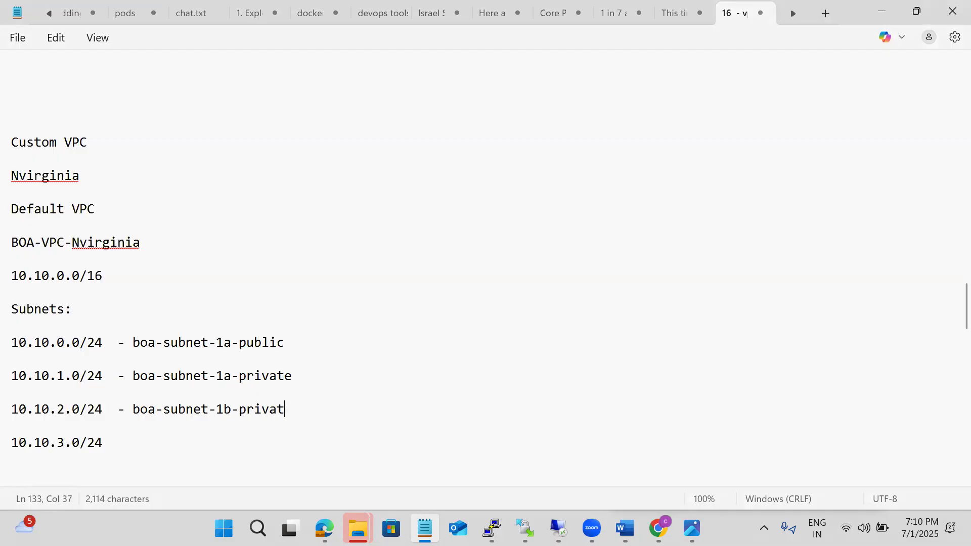
pyautogui.write('ublic')
# Label the 10.10.3.0/24 subnet "- boa-subnet-1b-private" and add blank lines below it
pyautogui.click(100, 449)
pyautogui.write('- ')
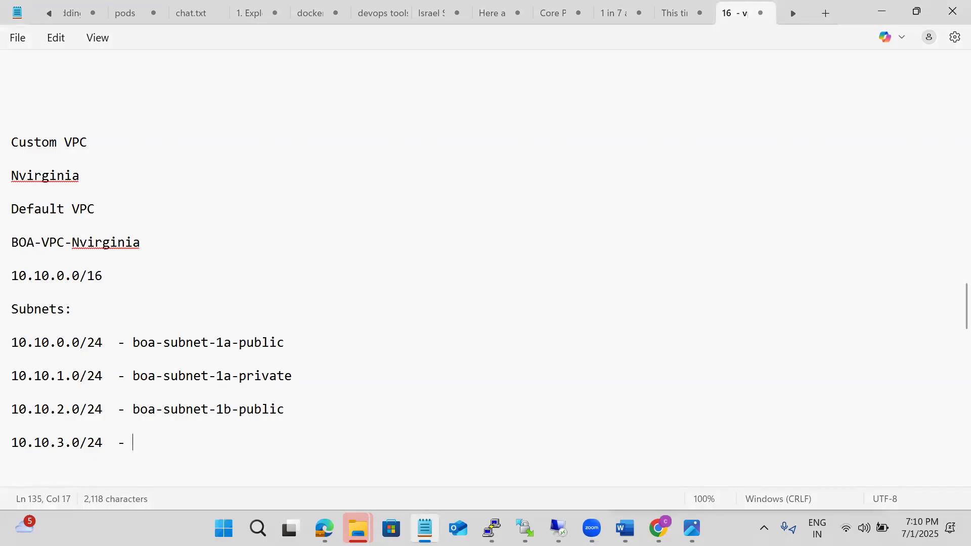
pyautogui.write('boa-su')
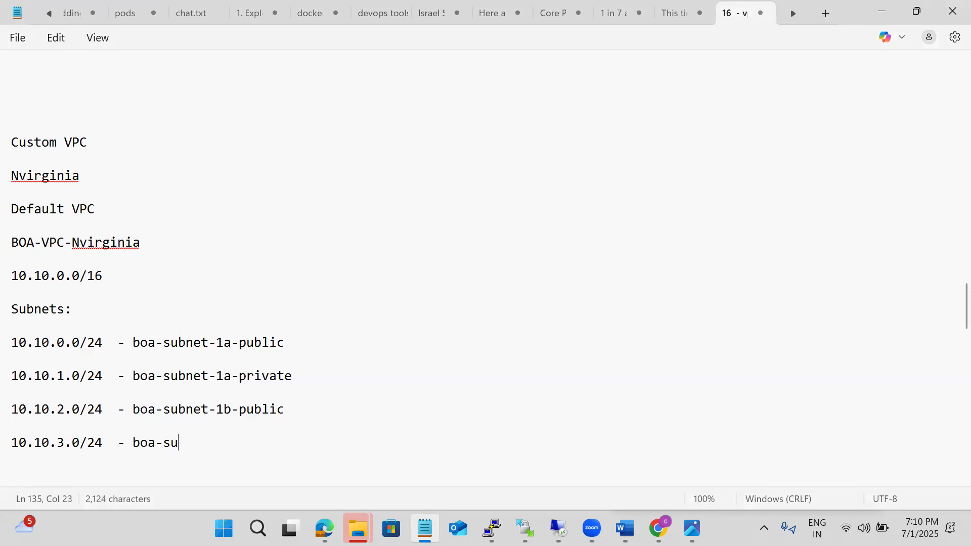
pyautogui.write('bnet-1b')
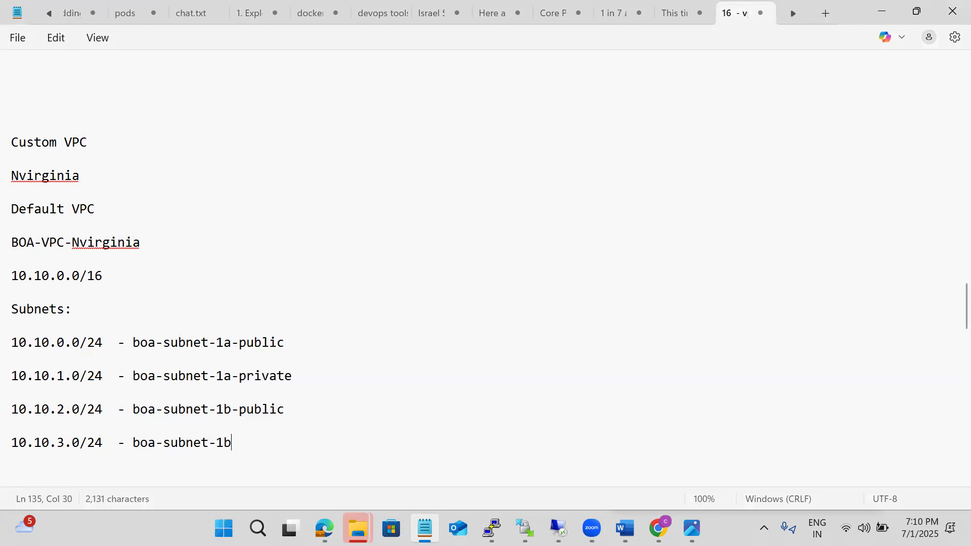
pyautogui.write('-private')
pyautogui.press('Return')
pyautogui.press('Return')
pyautogui.press('Return')
pyautogui.press('Return')
pyautogui.press('Return')
pyautogui.press('Return')
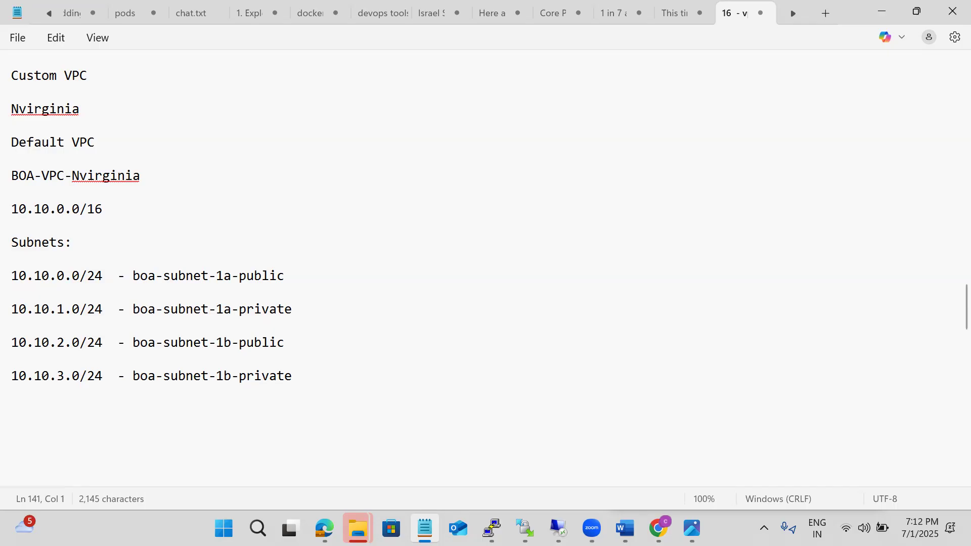
# Switch from the notes to the AWS console in Chrome and clear the old service search text
pyautogui.hotkey('alt', 'Tab')
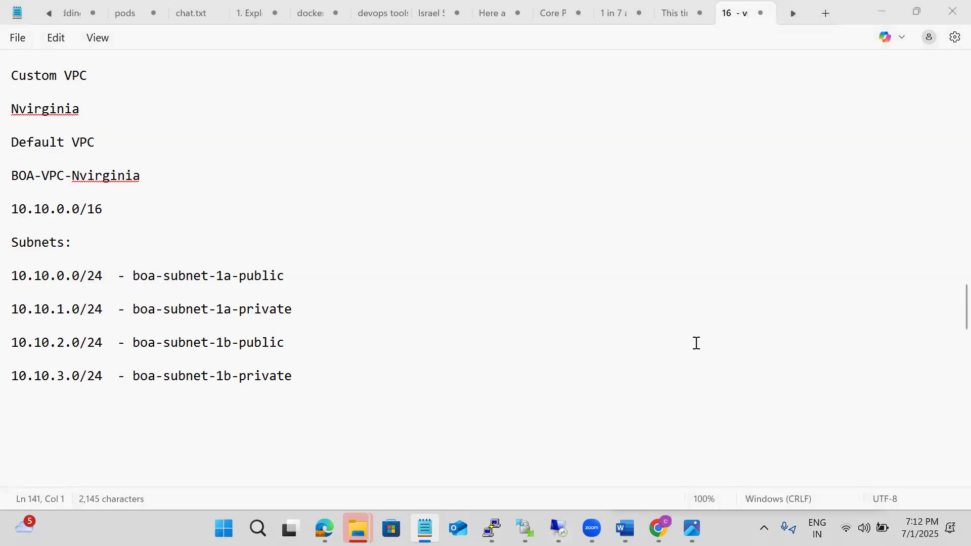
pyautogui.click(882, 7)
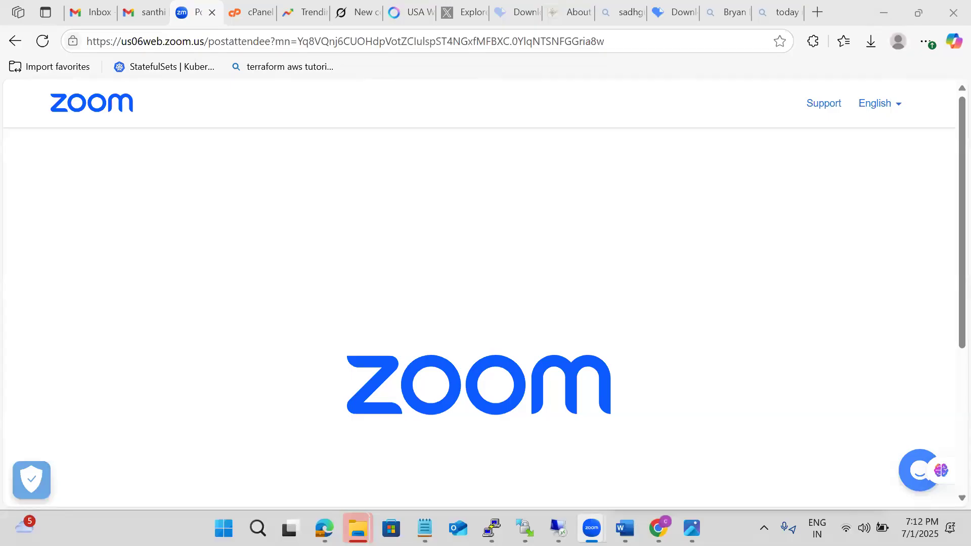
pyautogui.click(651, 528)
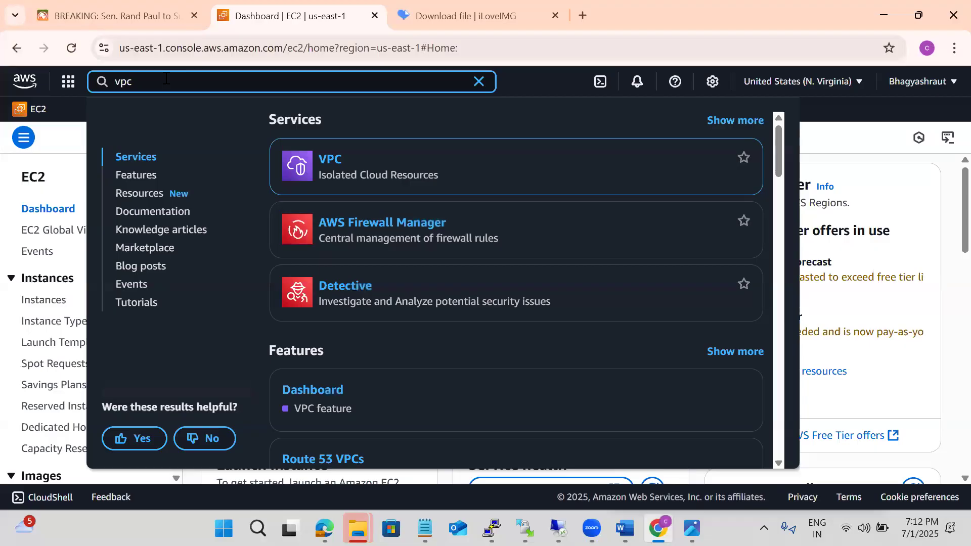
pyautogui.press('BackSpace')
pyautogui.press('BackSpace')
pyautogui.press('BackSpace')
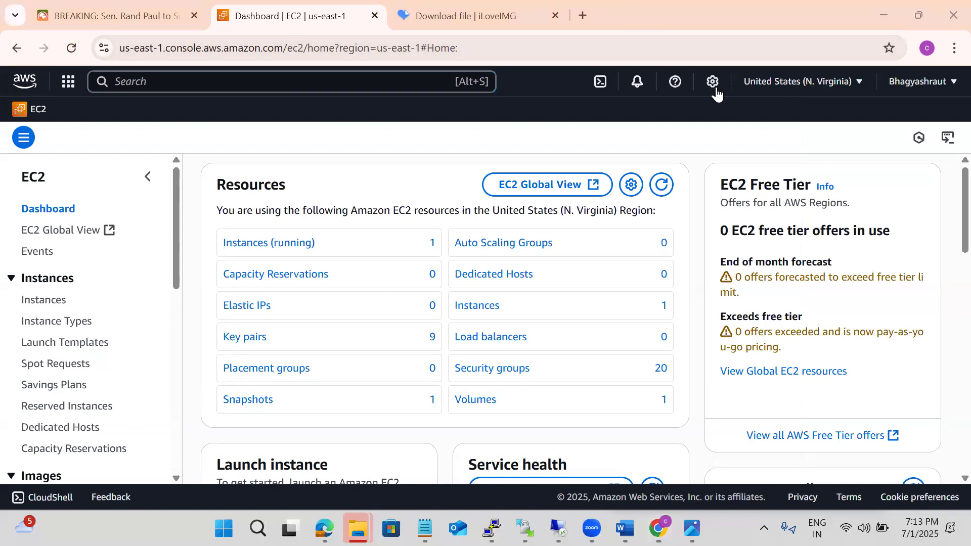
# Check the selected AWS region, search for vpc and open the VPC service, and close the iLoveIMG "Download file" browser tab
pyautogui.click(796, 86)
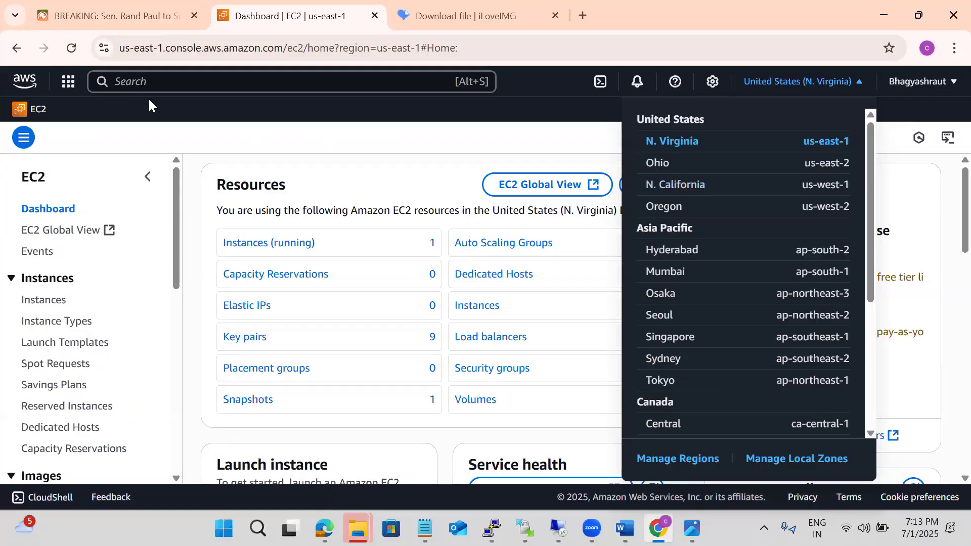
pyautogui.click(127, 83)
pyautogui.write('vpc')
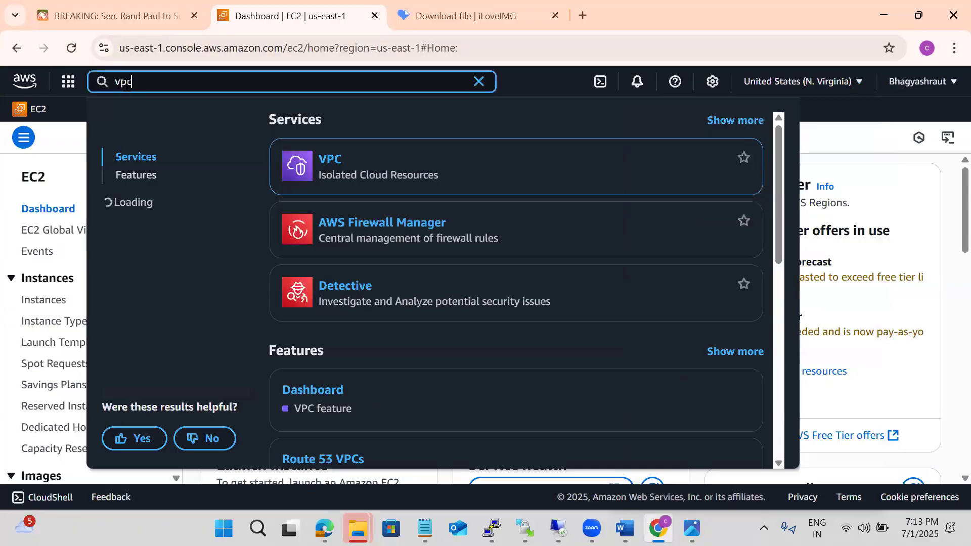
pyautogui.click(327, 159)
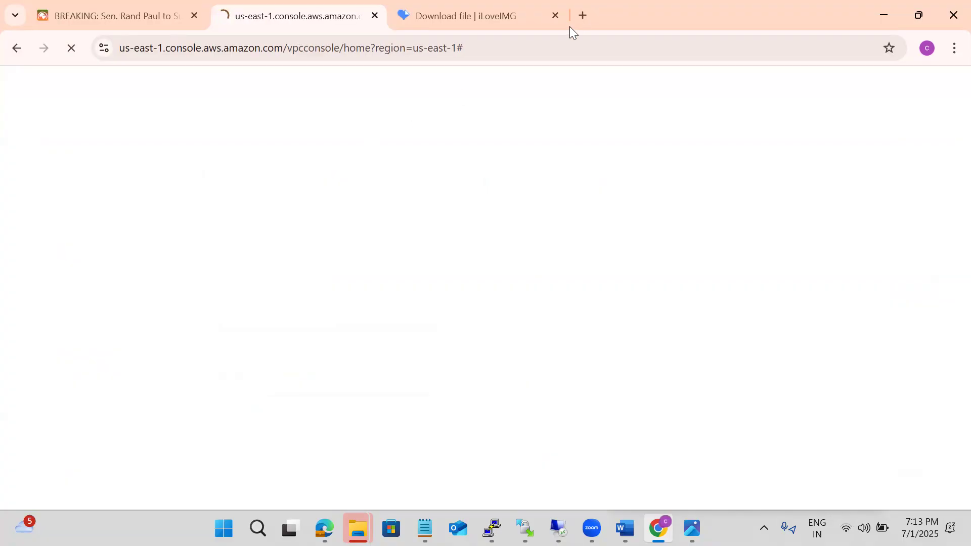
pyautogui.click(552, 18)
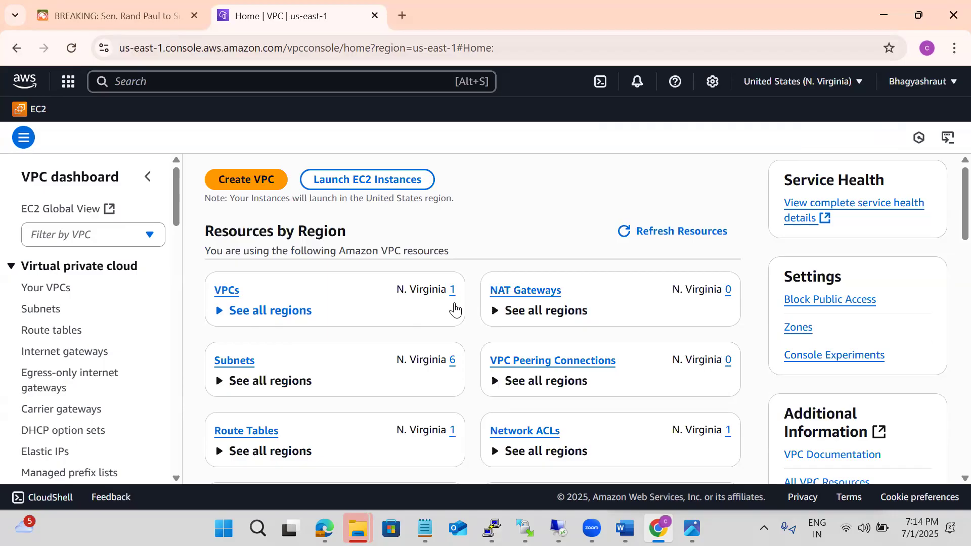
# Review the existing VPC list and the subnets with their IPv4 CIDR ranges, and return to the VPC dashboard
pyautogui.click(226, 290)
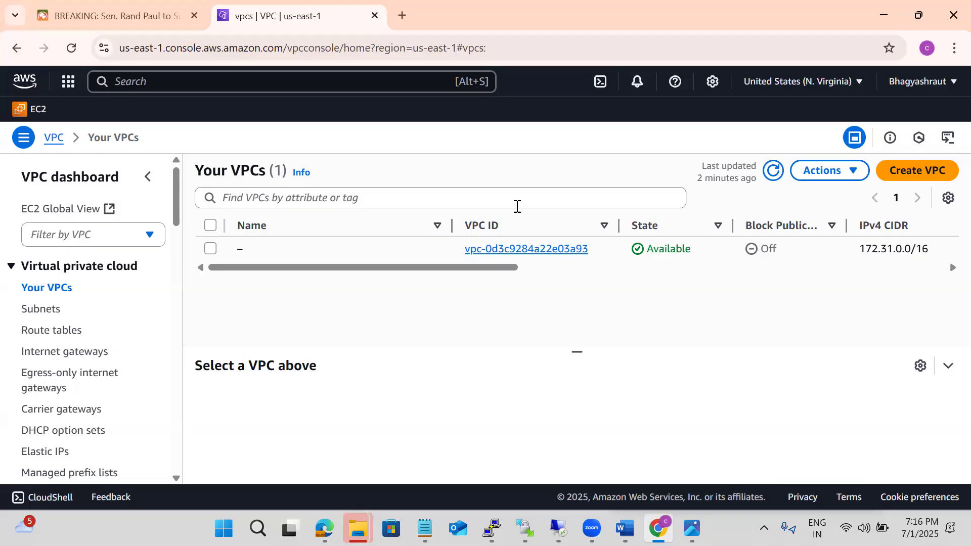
pyautogui.click(76, 188)
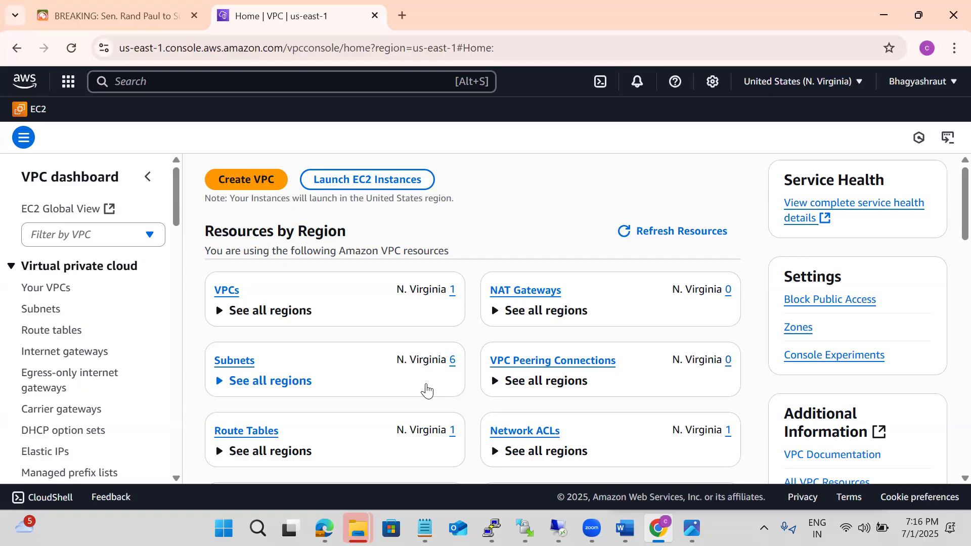
pyautogui.click(453, 363)
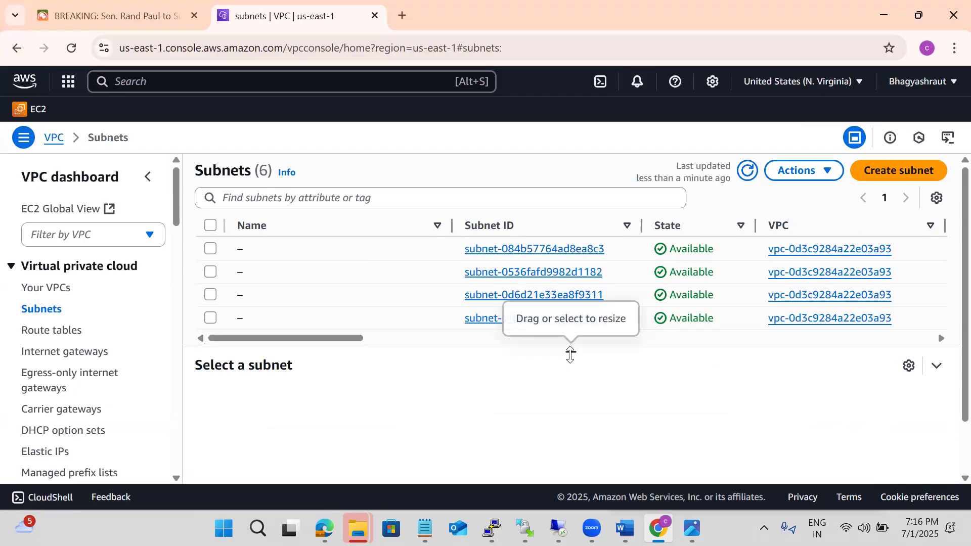
pyautogui.moveTo(571, 354); pyautogui.dragTo(572, 388)
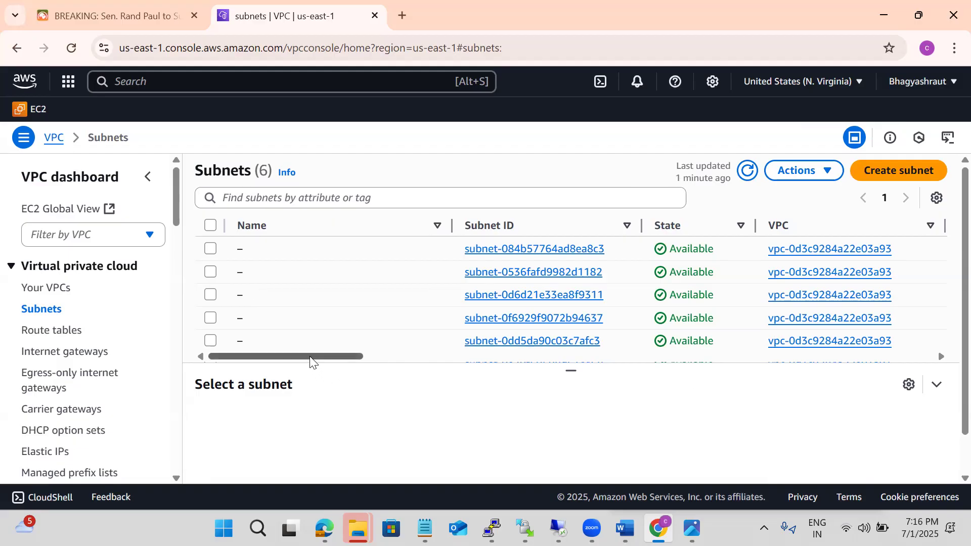
pyautogui.moveTo(311, 359); pyautogui.dragTo(387, 386)
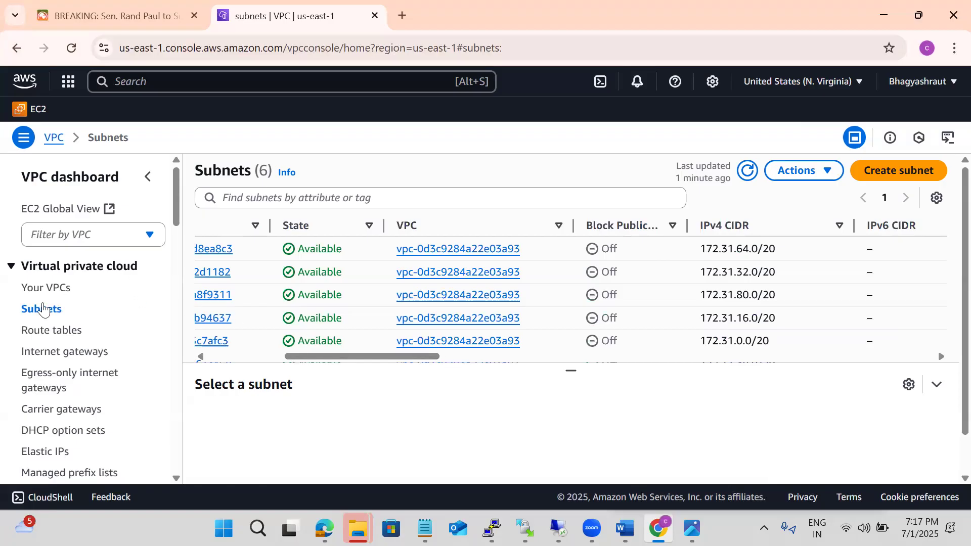
pyautogui.click(35, 289)
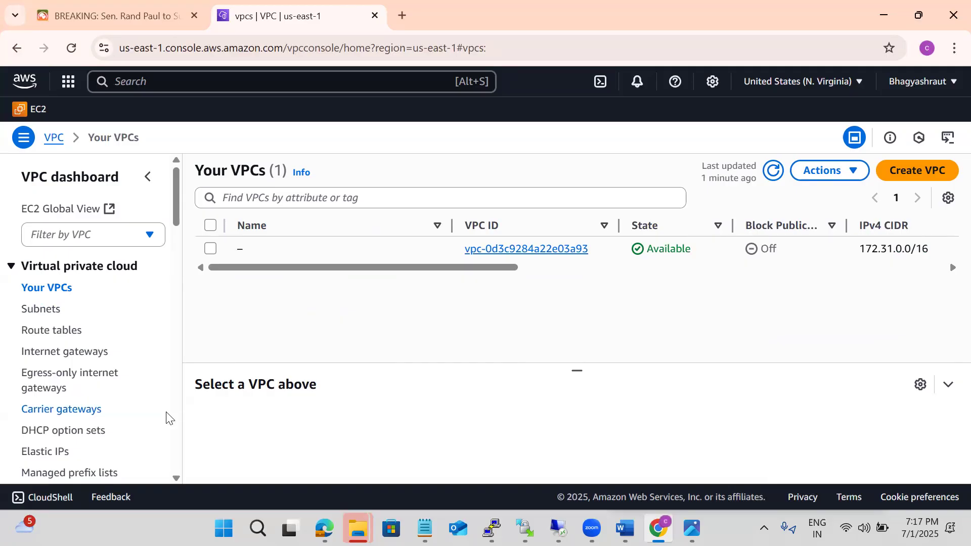
pyautogui.click(68, 182)
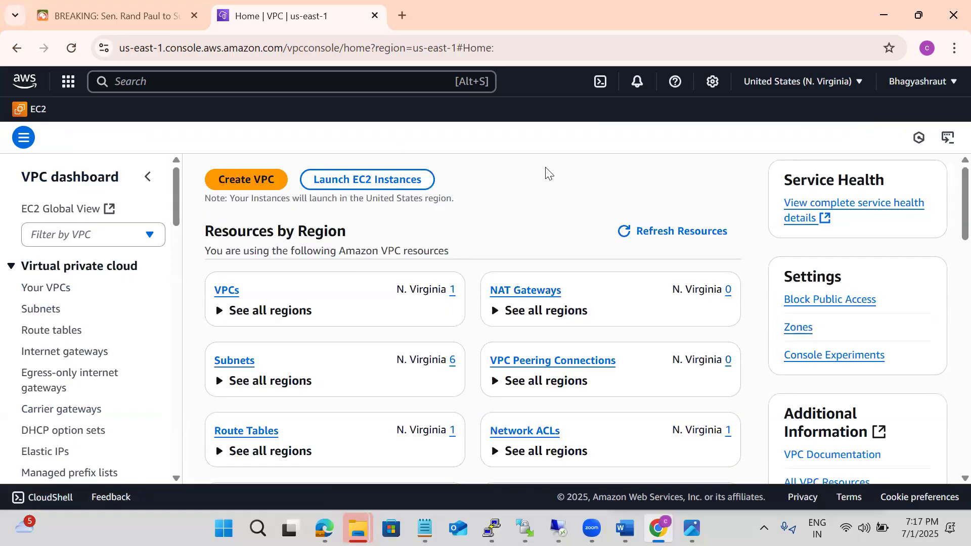
# Examine the N. Virginia resource summary on the VPC dashboard, from VPCs and NAT gateways down to endpoint services and running instances
pyautogui.scroll(-1, 565, 177)
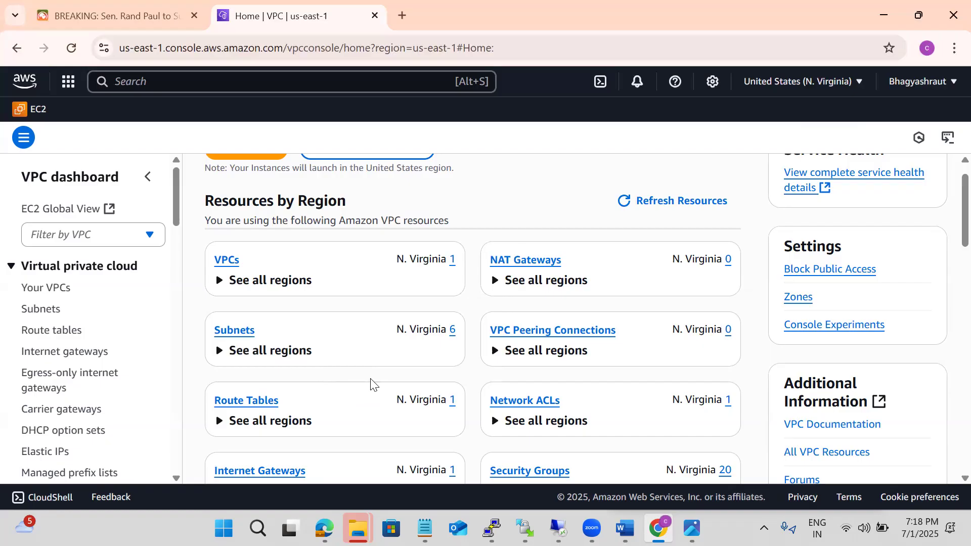
pyautogui.scroll(-2, 372, 384)
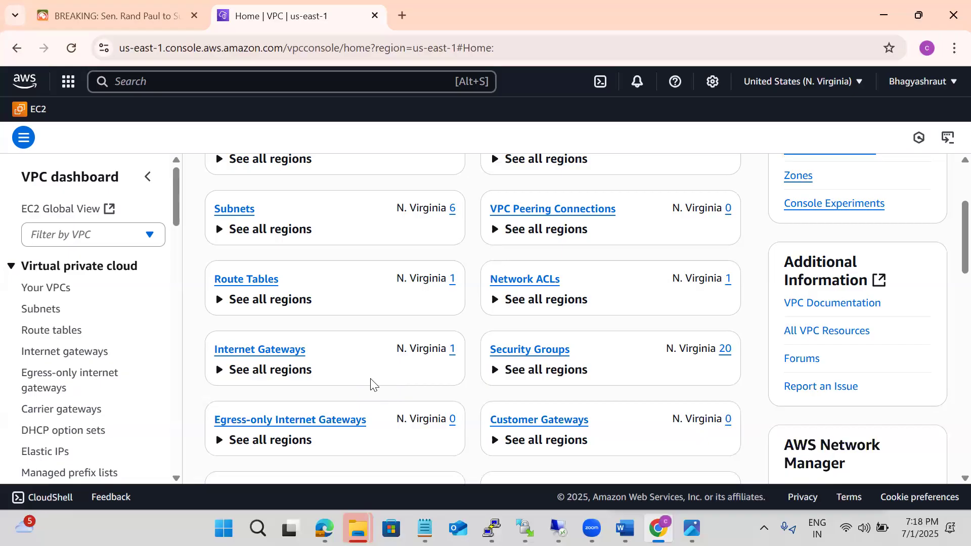
pyautogui.scroll(-3, 370, 385)
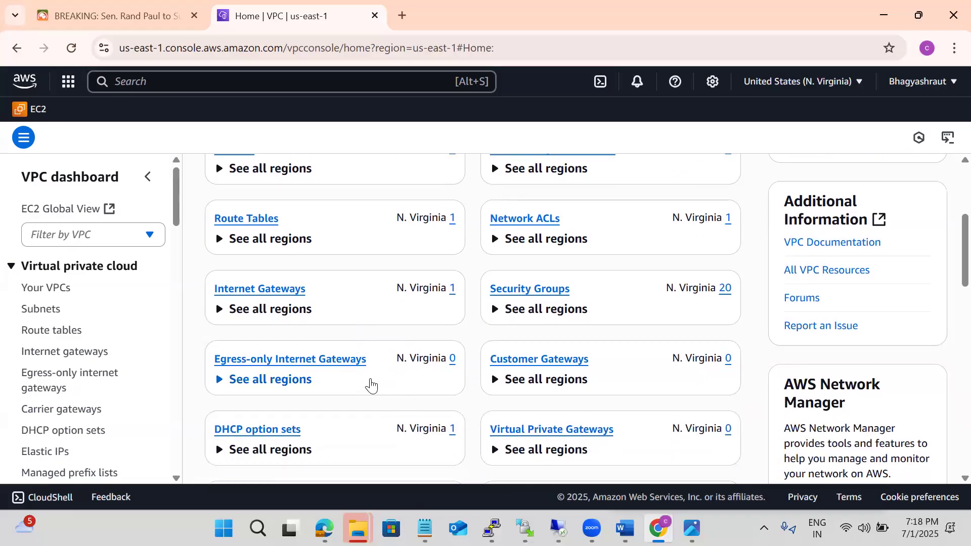
pyautogui.scroll(-3, 371, 385)
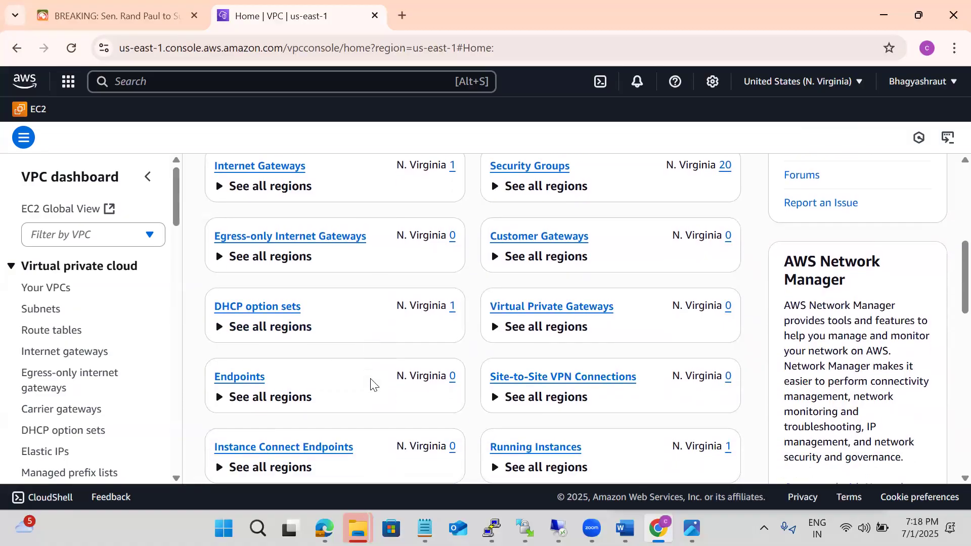
pyautogui.scroll(-2, 371, 385)
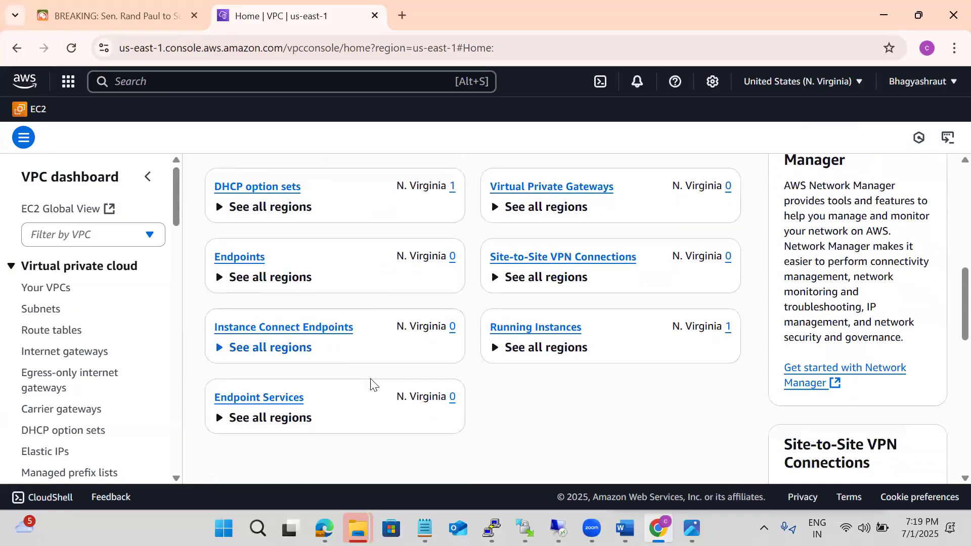
pyautogui.scroll(4, 371, 385)
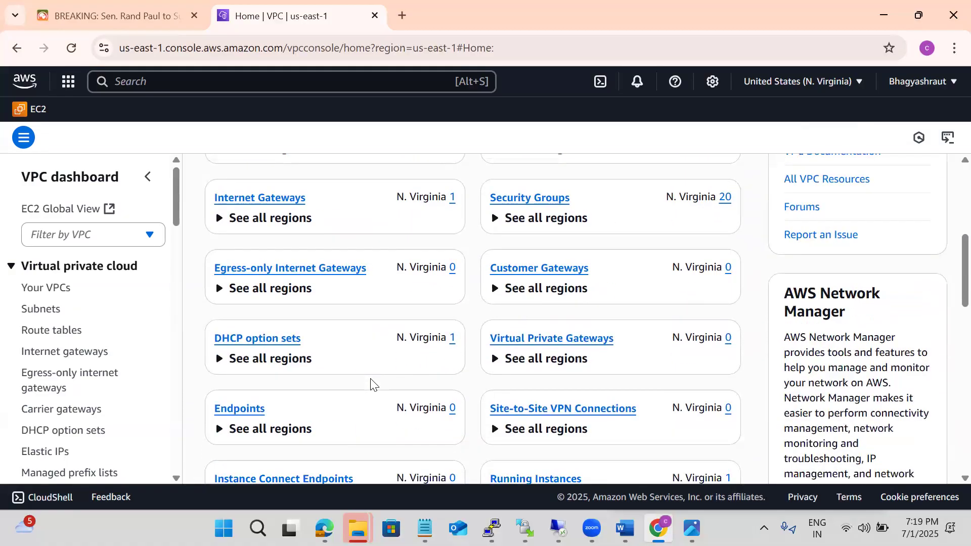
pyautogui.scroll(5, 371, 385)
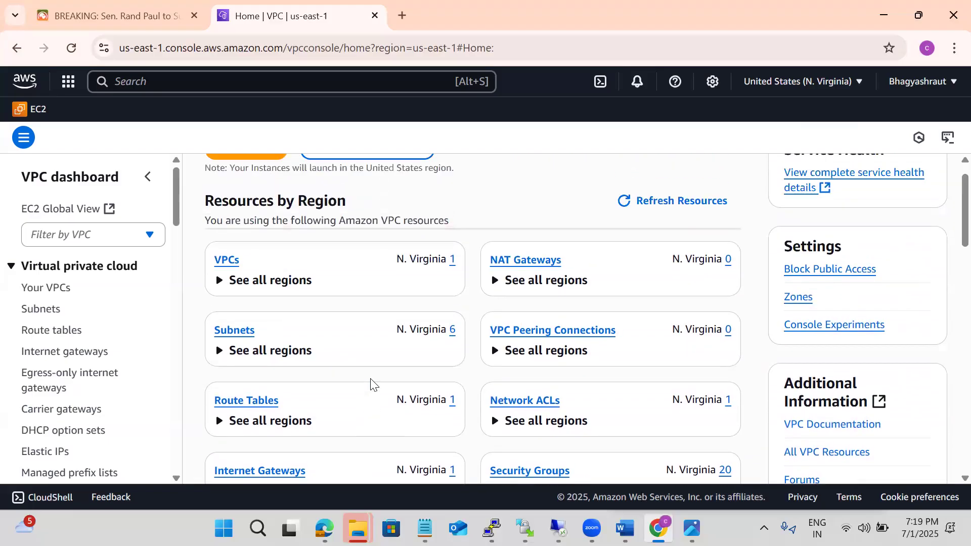
pyautogui.scroll(-3, 371, 385)
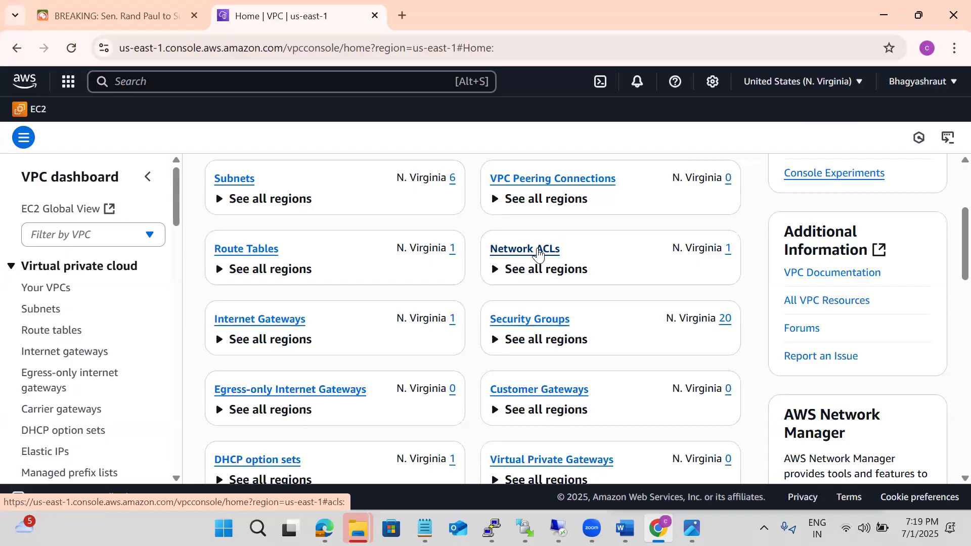
pyautogui.scroll(-4, 538, 253)
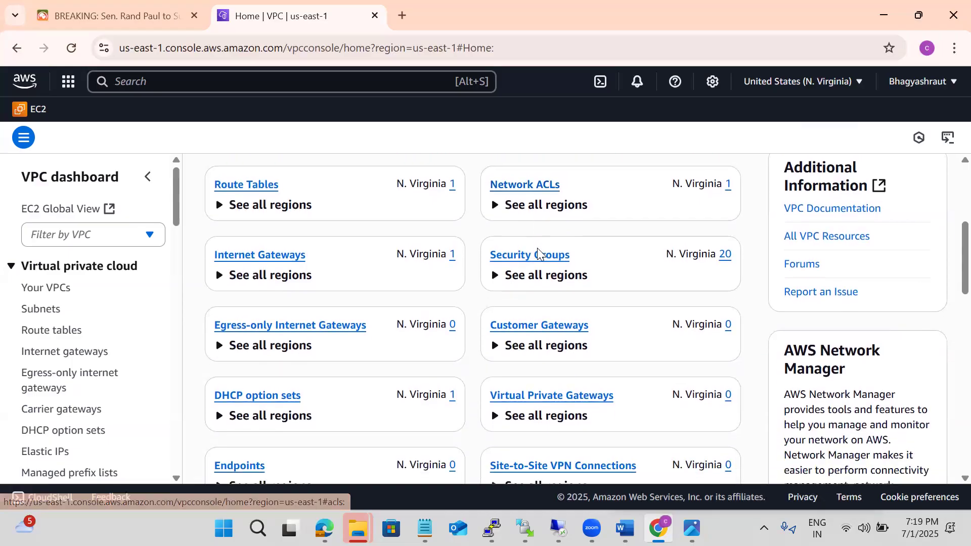
pyautogui.scroll(-2, 539, 253)
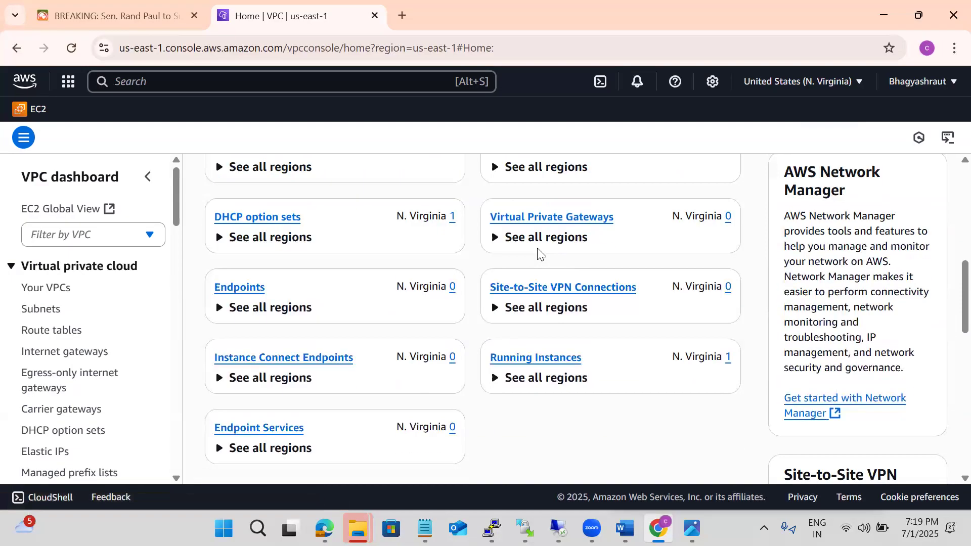
pyautogui.scroll(1, 539, 253)
pyautogui.scroll(2, 539, 253)
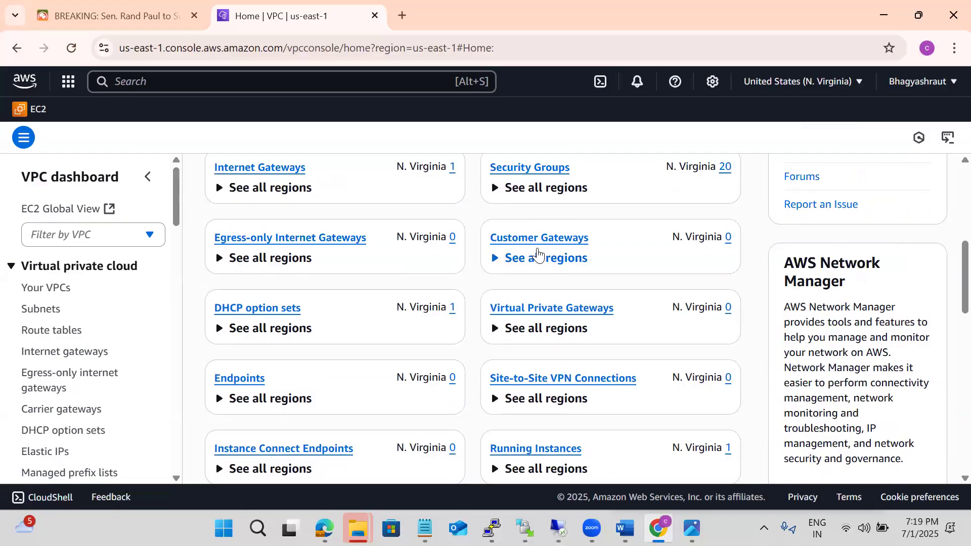
pyautogui.scroll(2, 539, 253)
pyautogui.scroll(1, 540, 253)
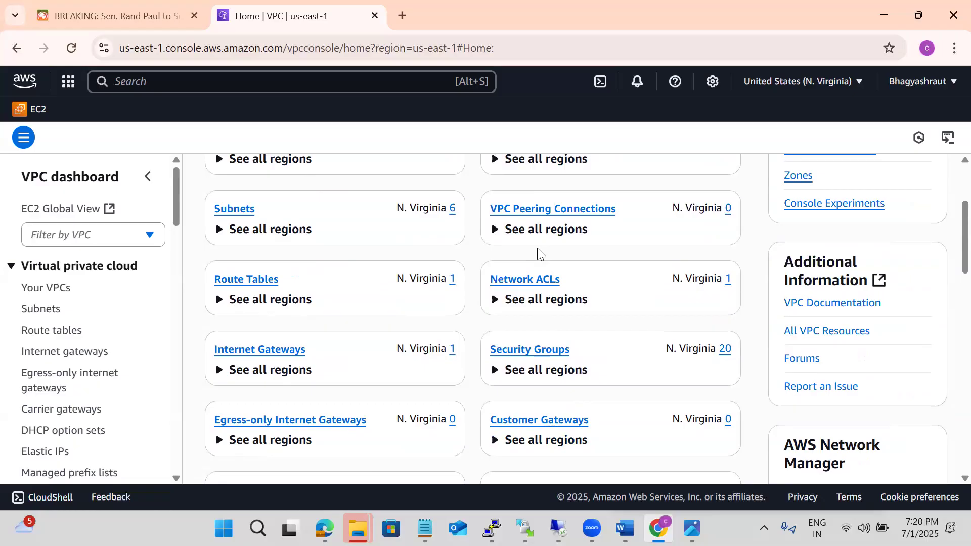
pyautogui.scroll(-4, 539, 253)
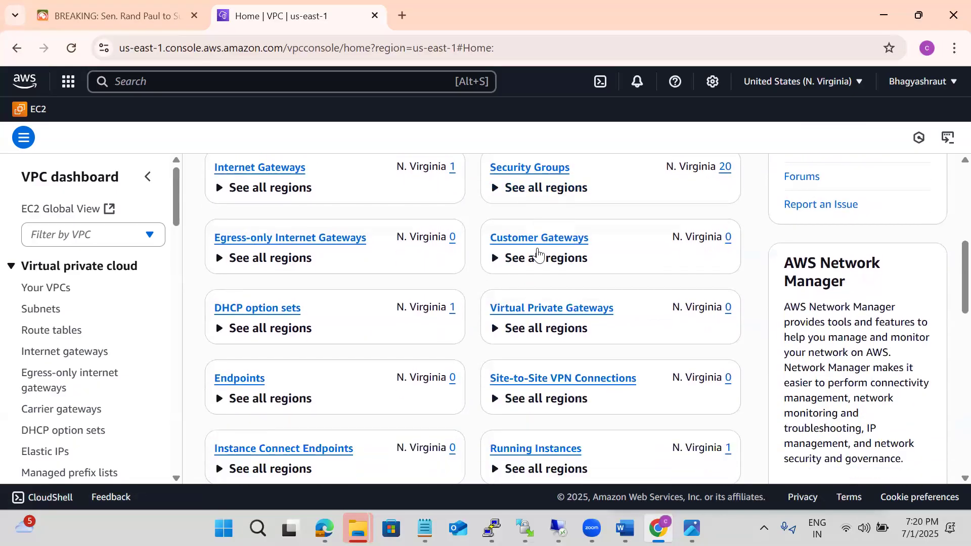
pyautogui.scroll(-3, 540, 253)
pyautogui.scroll(1, 539, 251)
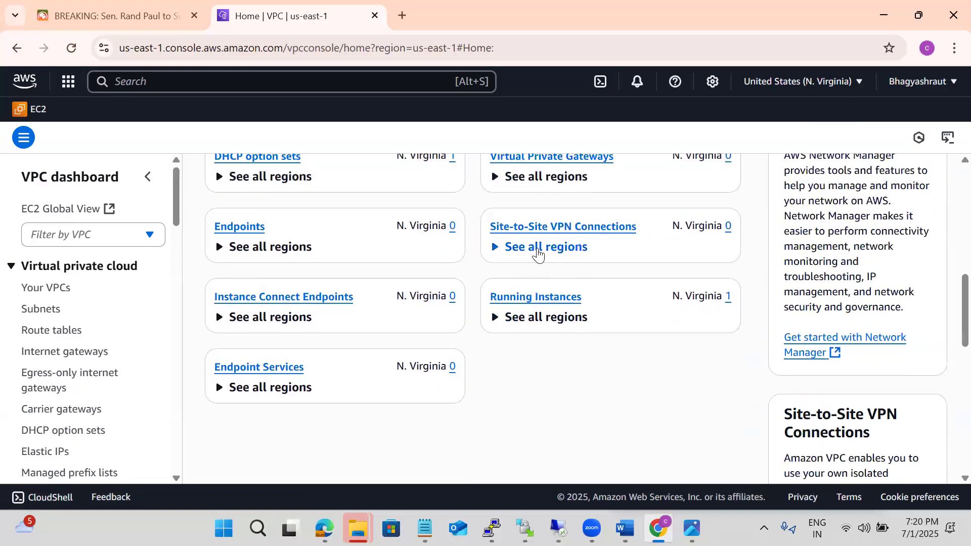
pyautogui.scroll(9, 538, 249)
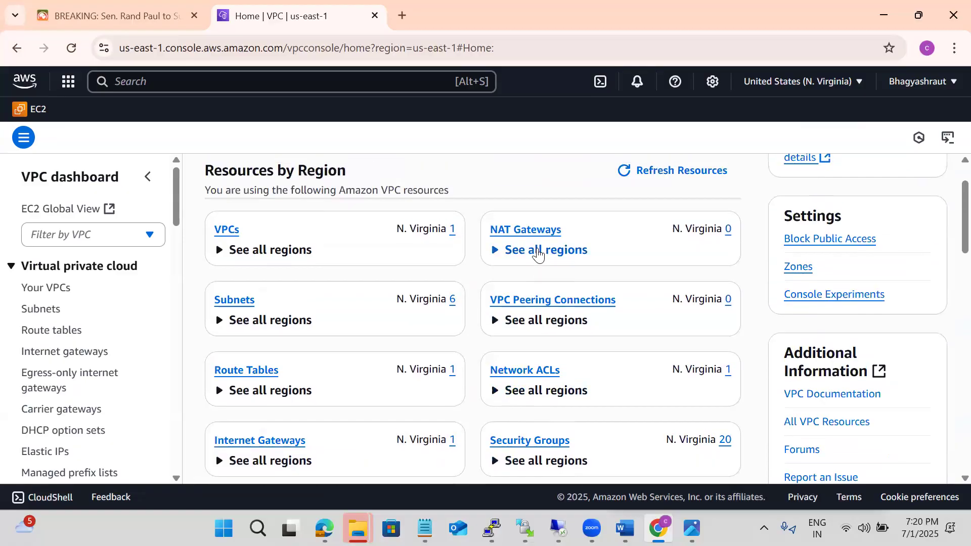
pyautogui.scroll(-3, 538, 248)
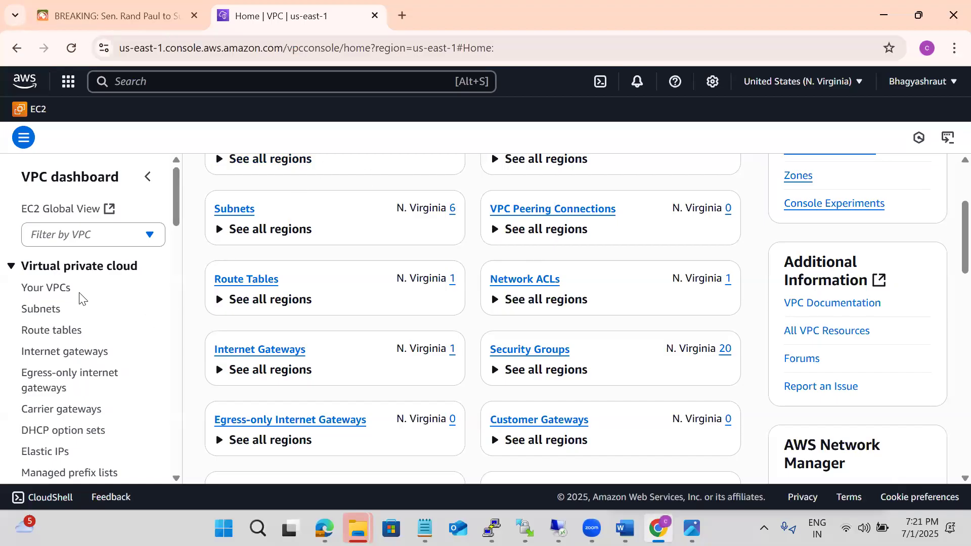
# Start creating a new VPC from the VPC list and give it the name tag BOA-Nvirginia-vpa
pyautogui.click(44, 297)
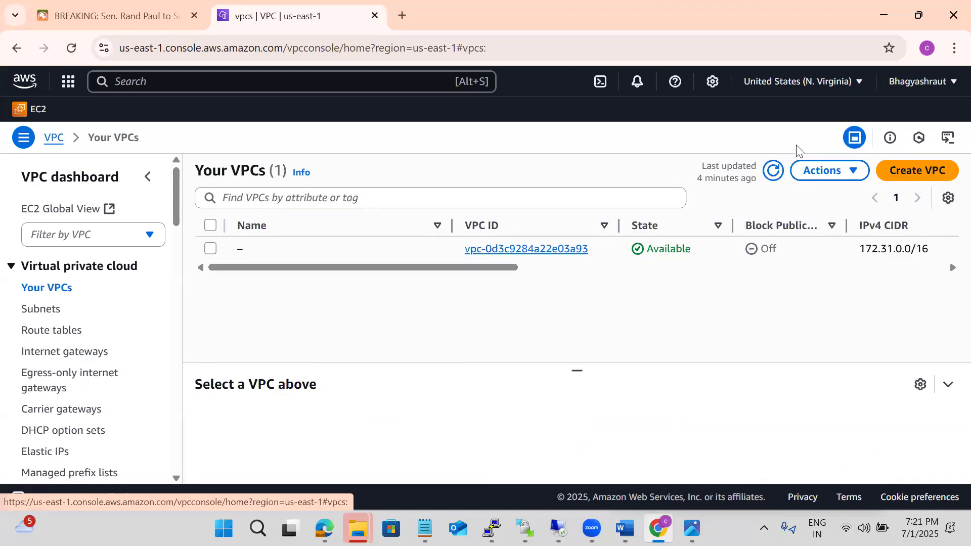
pyautogui.click(921, 171)
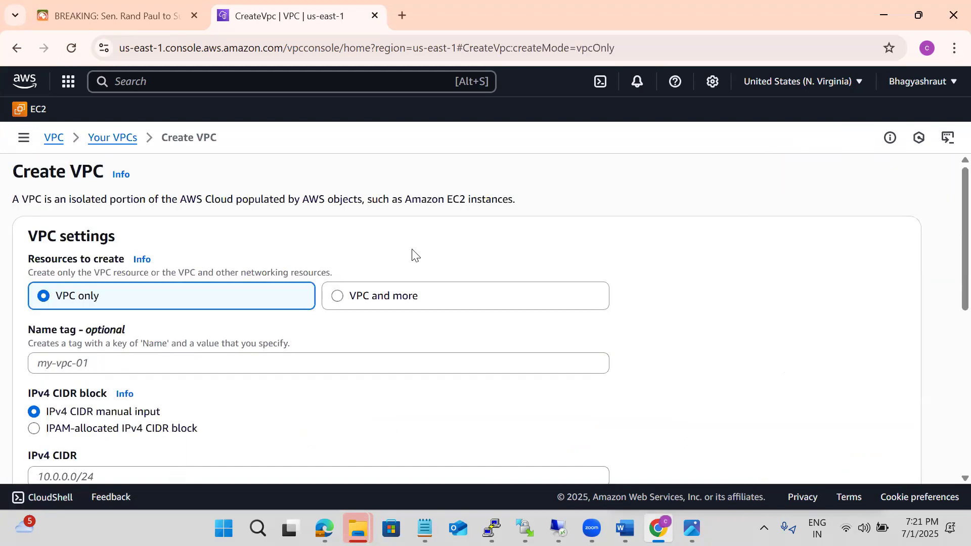
pyautogui.scroll(-2, 413, 252)
pyautogui.click(77, 275)
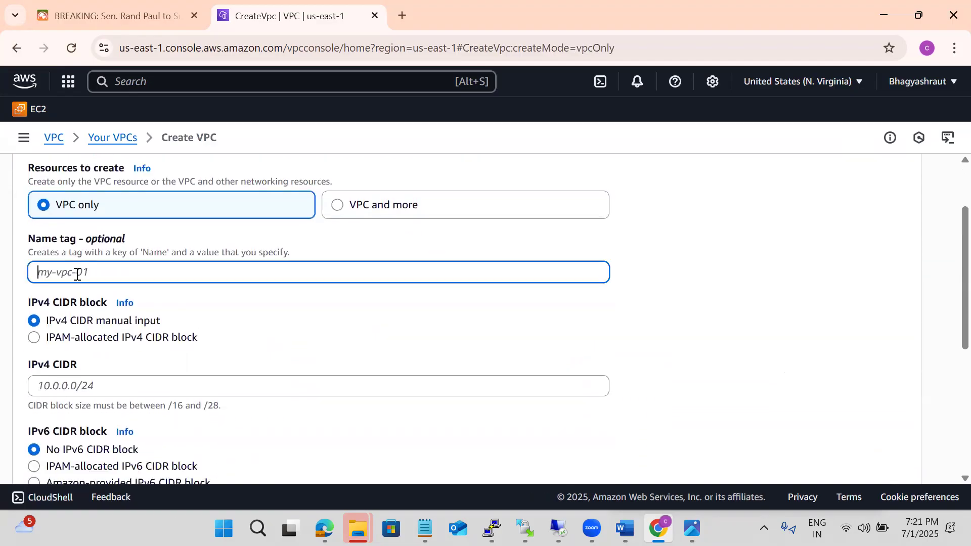
pyautogui.write('BOA-Nvirginia-vpa')
# Set the VPC's IPv4 CIDR to 10.10.0.0/16 and create it with the remaining default settings
pyautogui.click(52, 383)
pyautogui.write('10.10')
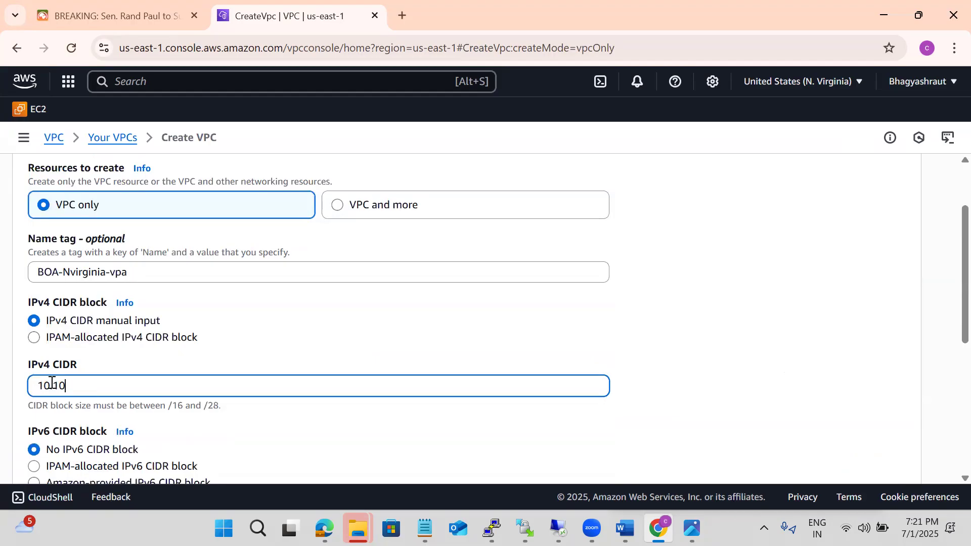
pyautogui.write('.0.0/16')
pyautogui.click(721, 327)
pyautogui.scroll(-3, 721, 326)
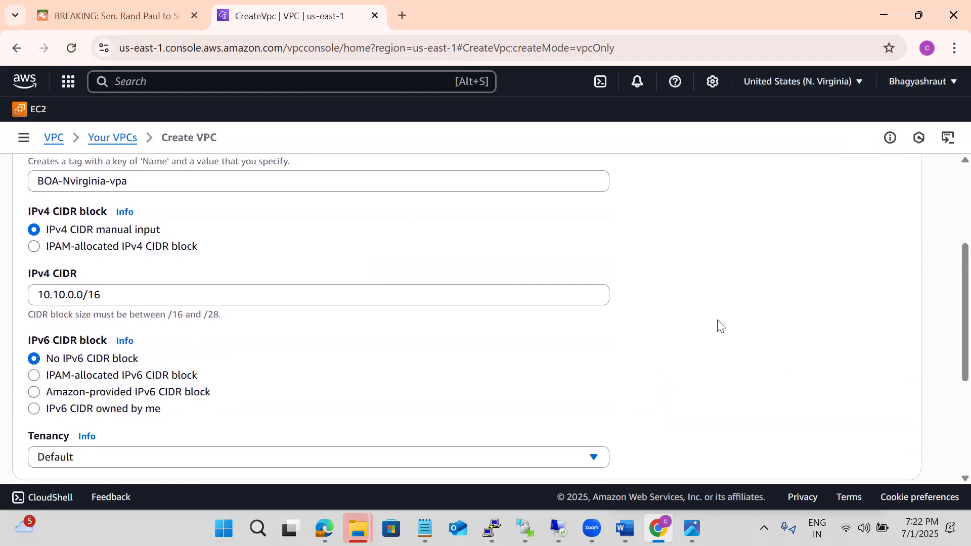
pyautogui.scroll(-2, 721, 327)
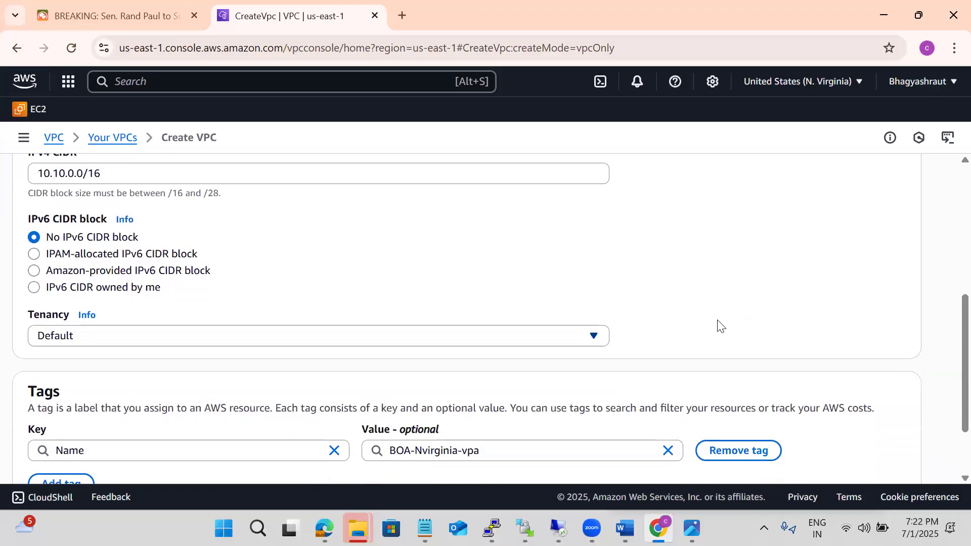
pyautogui.scroll(-2, 718, 324)
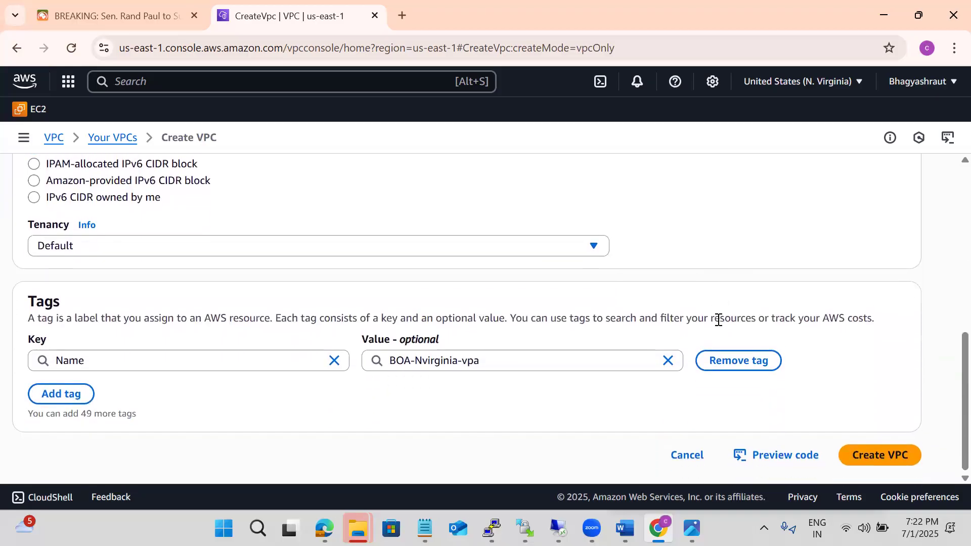
pyautogui.click(881, 441)
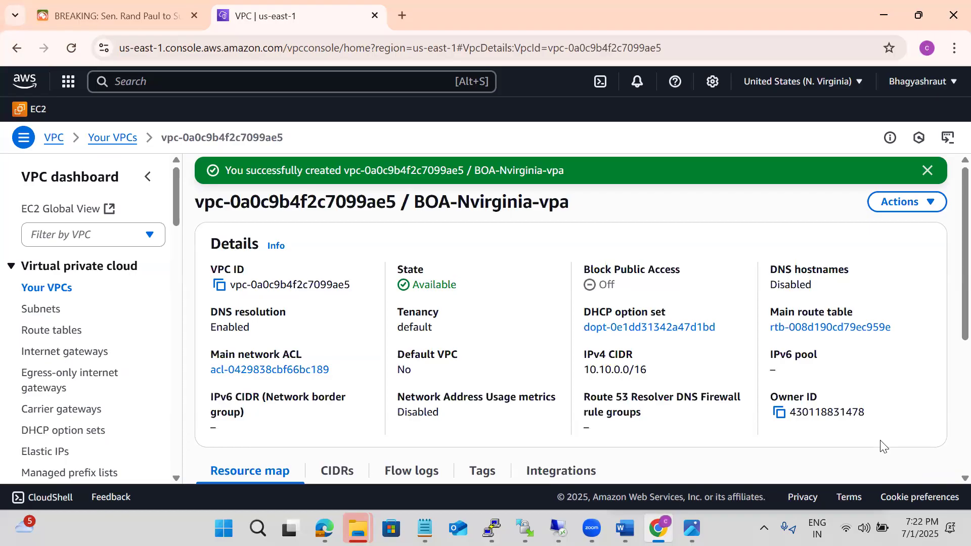
# Return to the VPC dashboard and check the resource counts for route tables, network ACLs and security groups
pyautogui.click(50, 187)
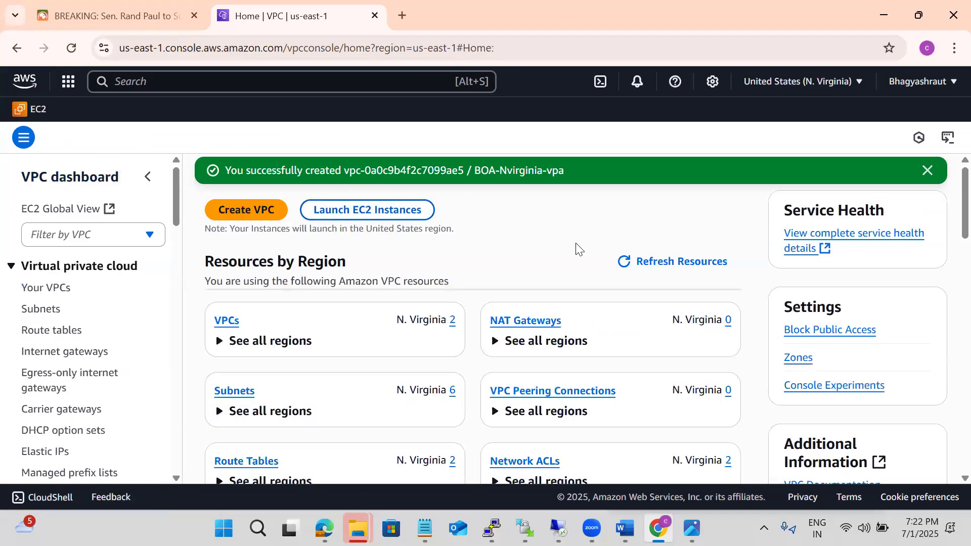
pyautogui.scroll(-1, 579, 250)
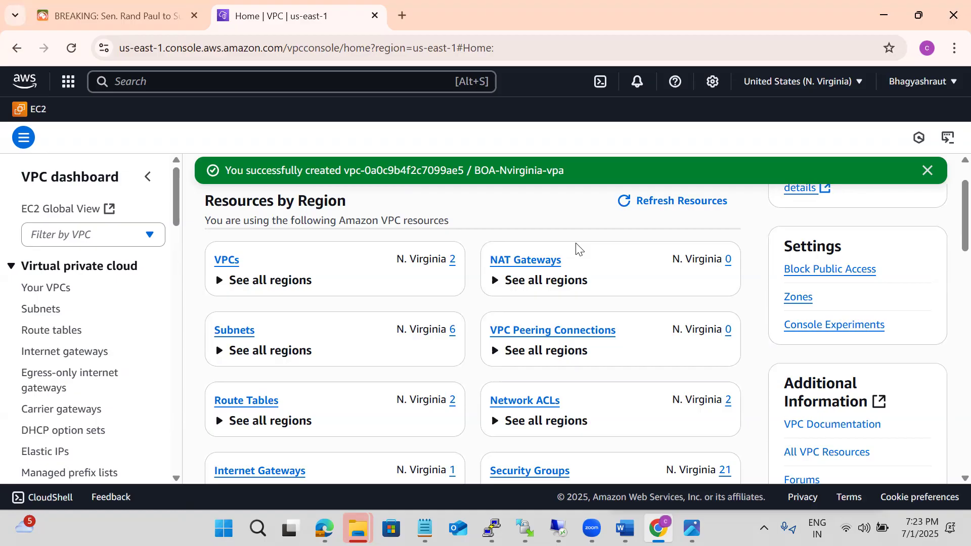
pyautogui.scroll(-2, 577, 248)
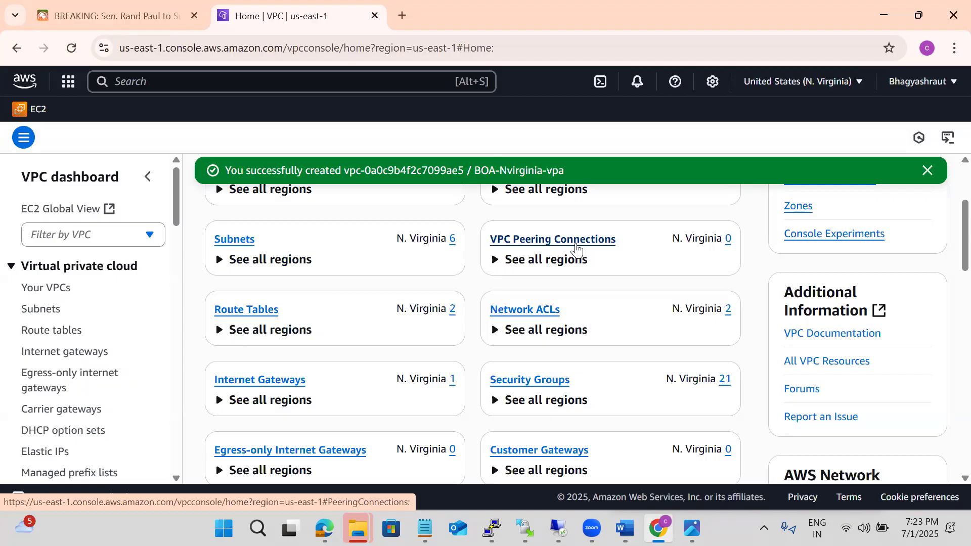
pyautogui.scroll(-4, 629, 248)
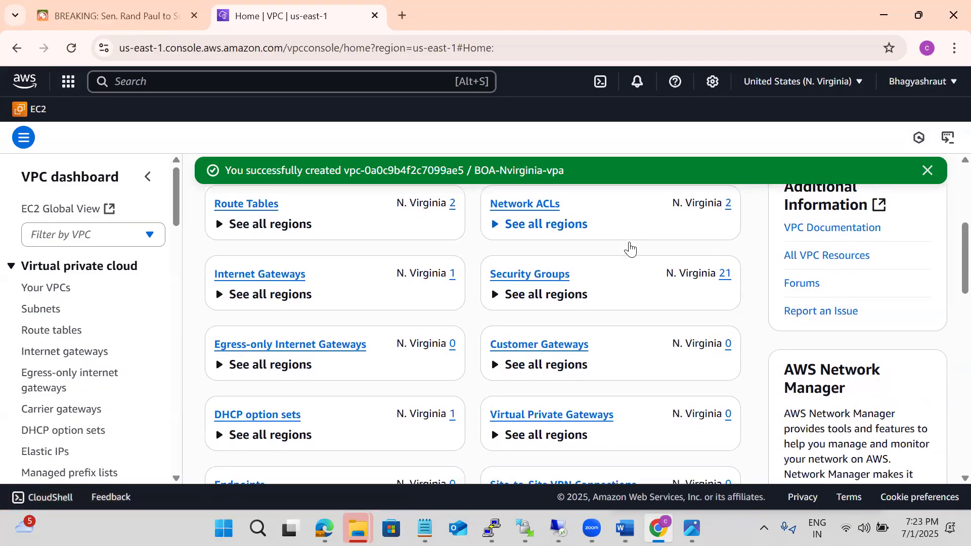
pyautogui.scroll(-2, 631, 246)
pyautogui.scroll(1, 610, 252)
pyautogui.scroll(7, 613, 251)
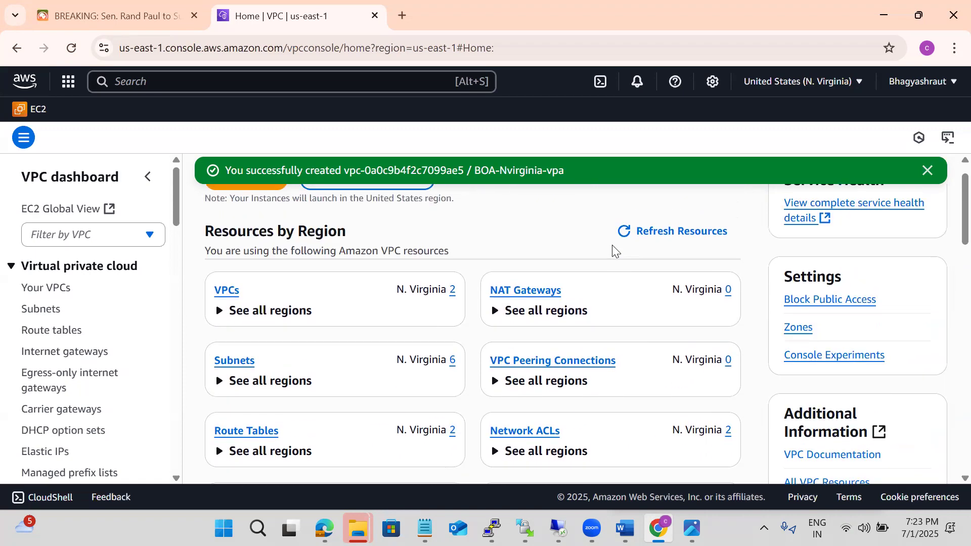
pyautogui.scroll(-2, 613, 250)
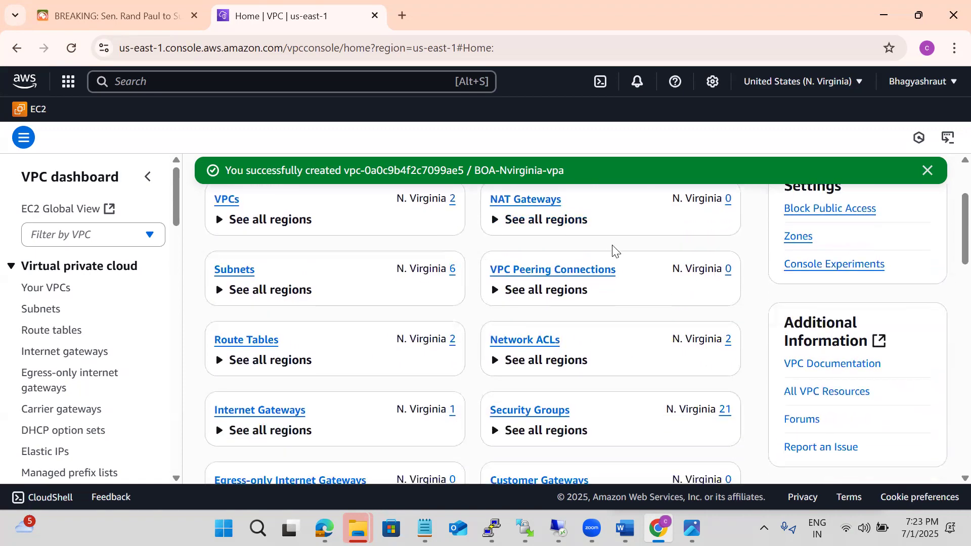
pyautogui.scroll(-1, 613, 249)
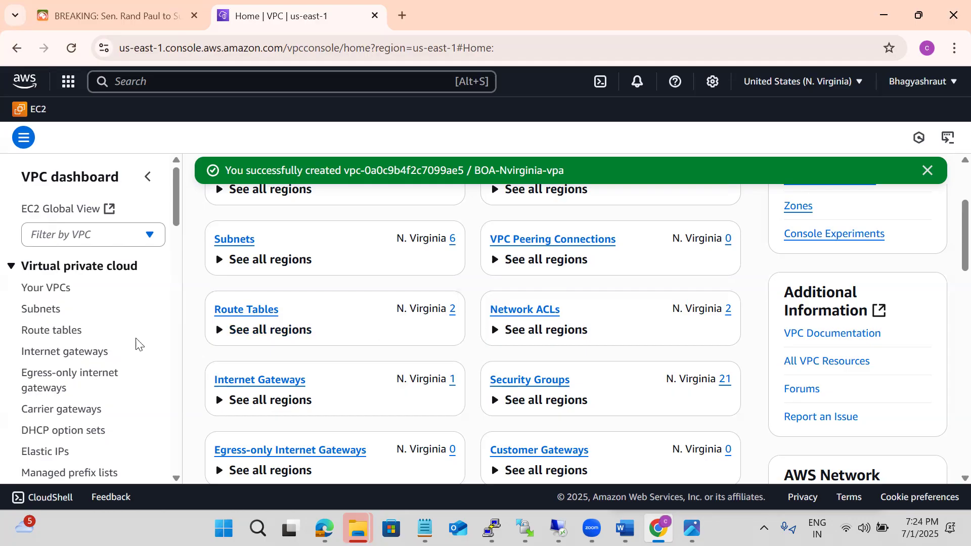
# Start creating a subnet in the BOA-Nvirginia-vpa VPC and copy the name boa-subnet-1a-public from the Notepad notes
pyautogui.click(33, 316)
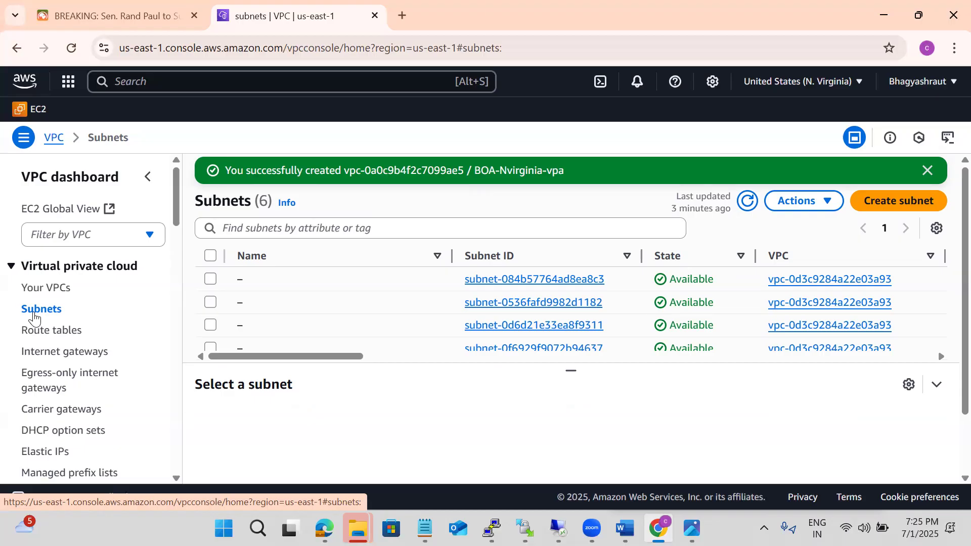
pyautogui.click(884, 205)
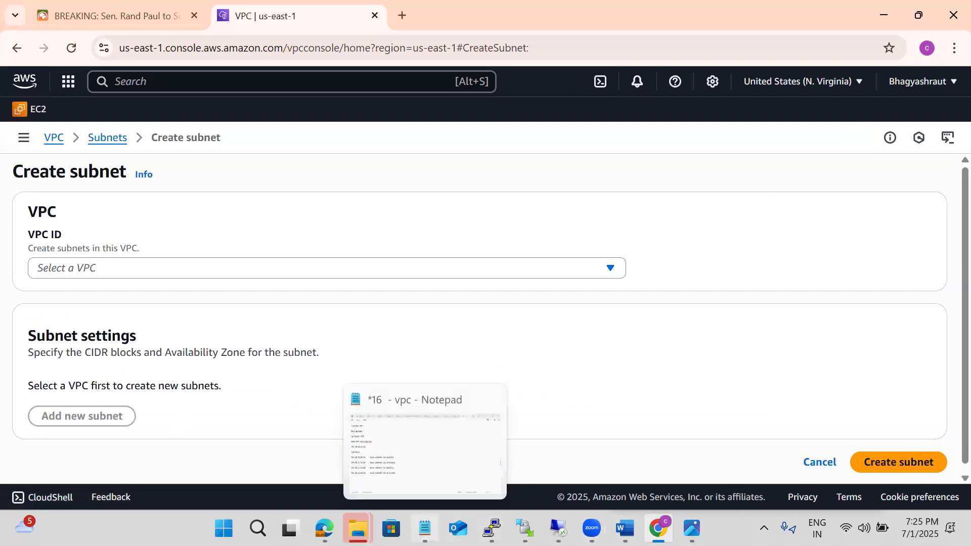
pyautogui.click(425, 529)
pyautogui.click(105, 272)
pyautogui.moveTo(284, 275); pyautogui.dragTo(139, 279)
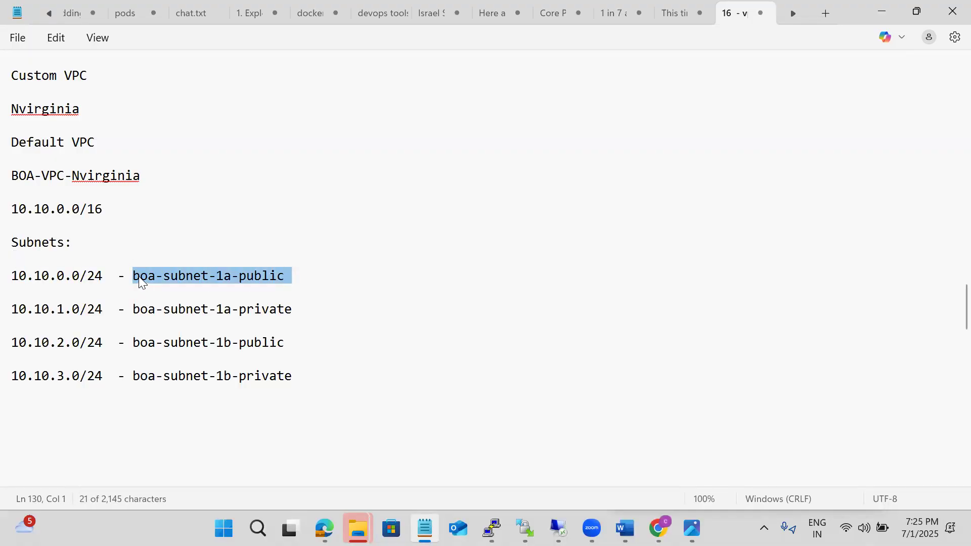
pyautogui.hotkey('alt', 'Tab')
pyautogui.click(116, 268)
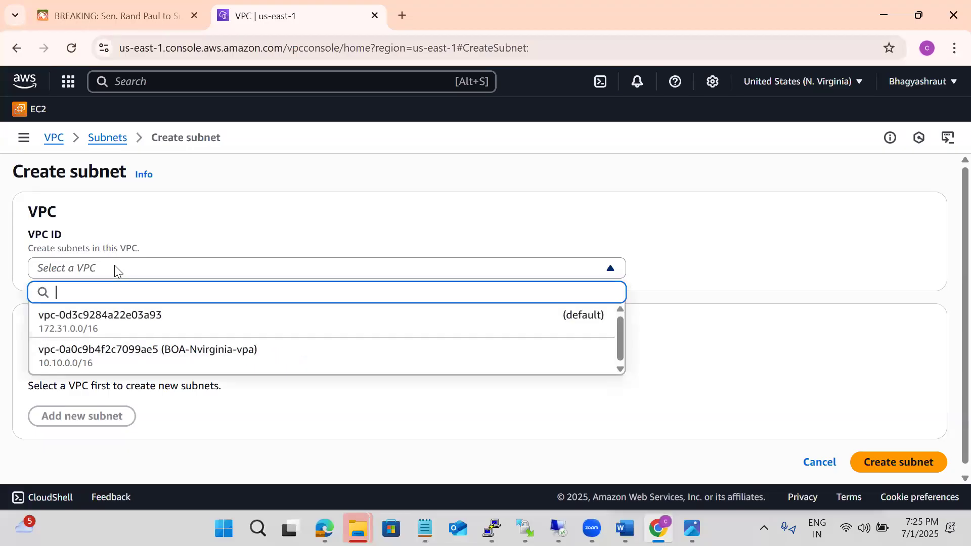
pyautogui.click(121, 352)
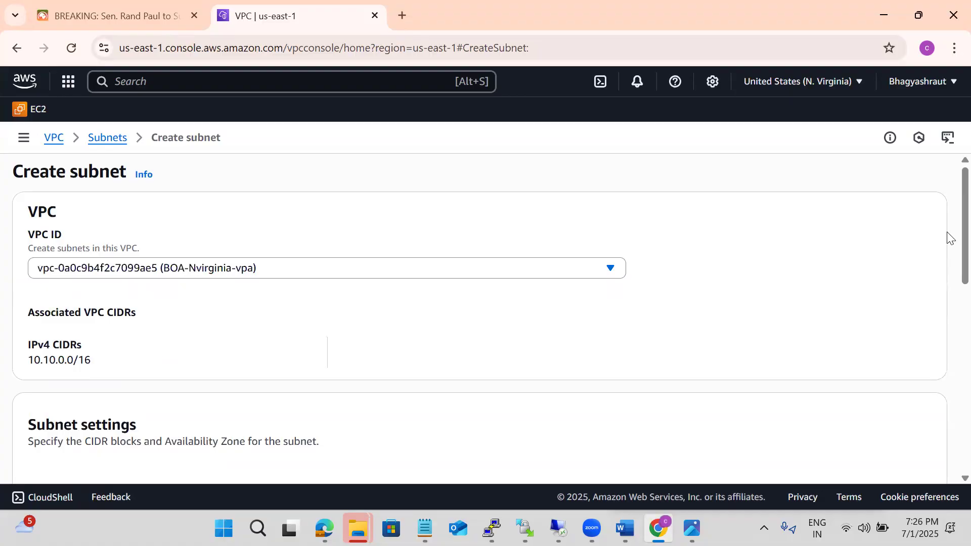
# Name the subnet boa-subnet-1a-public and place it in the us-east-1a Availability Zone
pyautogui.scroll(-5, 949, 238)
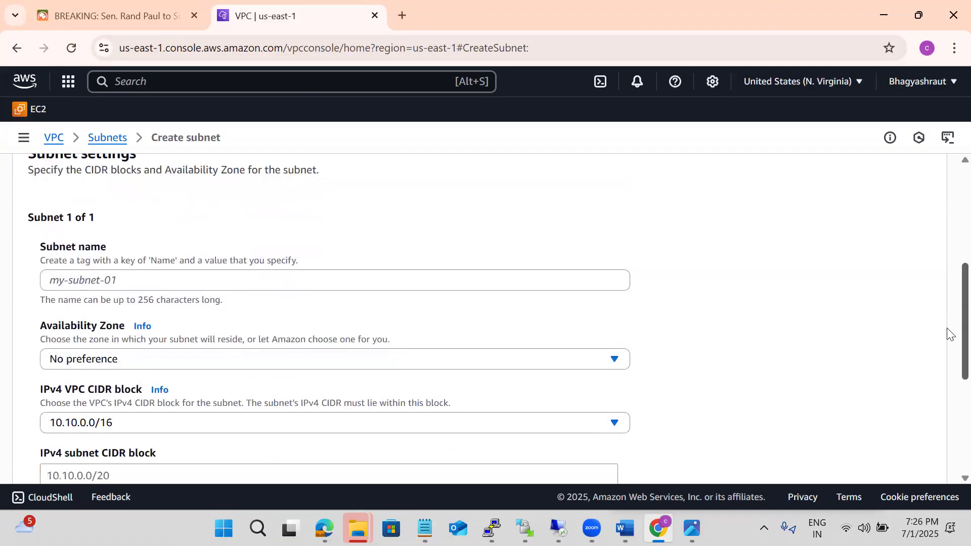
pyautogui.click(80, 277)
pyautogui.write('boa-subnet-1a-public')
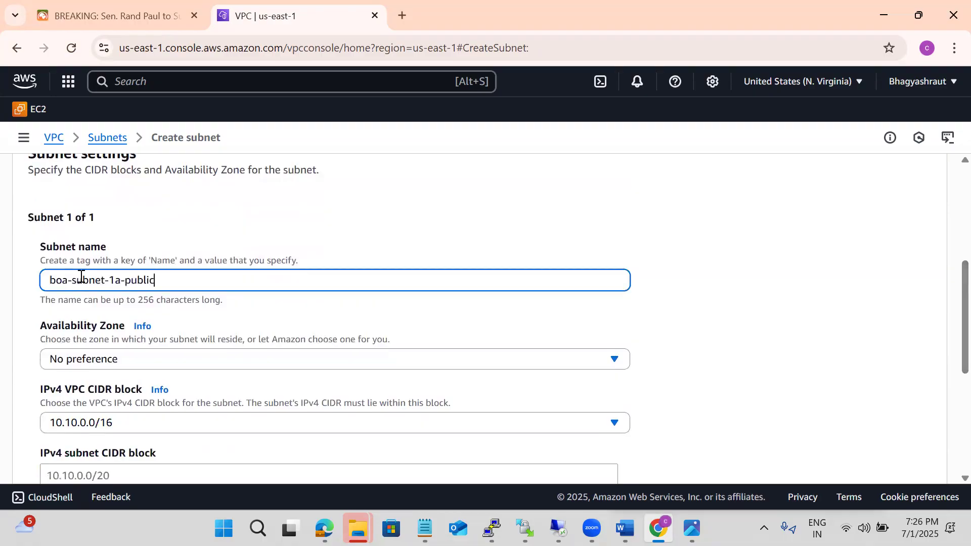
pyautogui.click(108, 362)
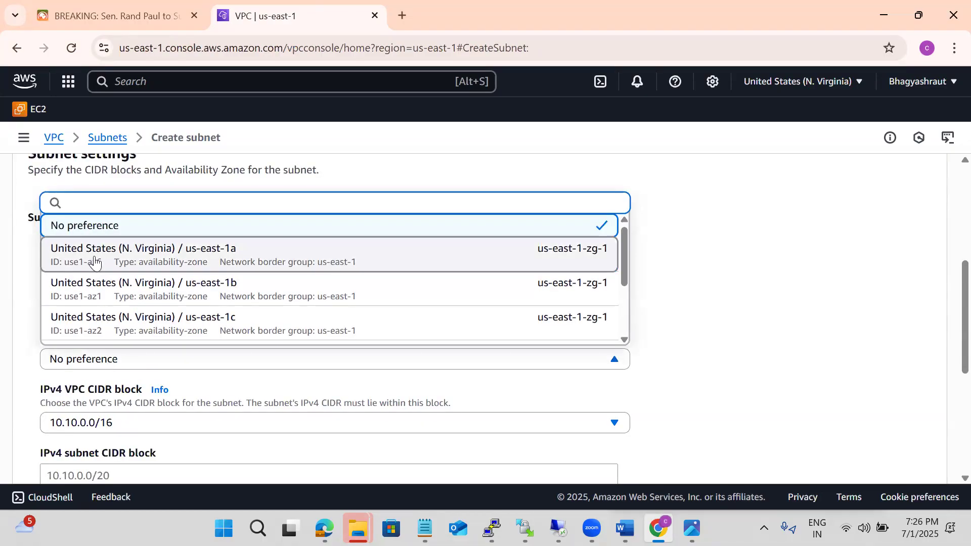
pyautogui.click(678, 267)
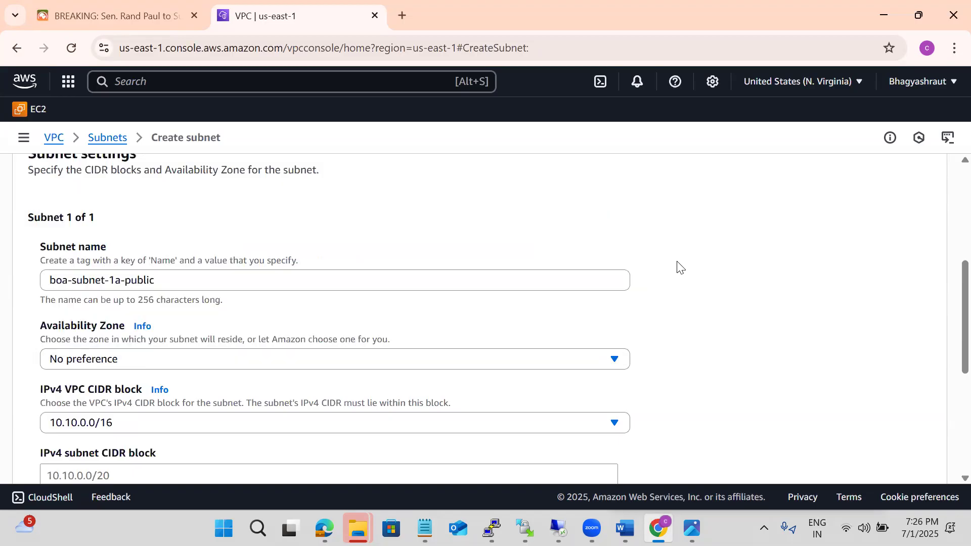
pyautogui.click(60, 360)
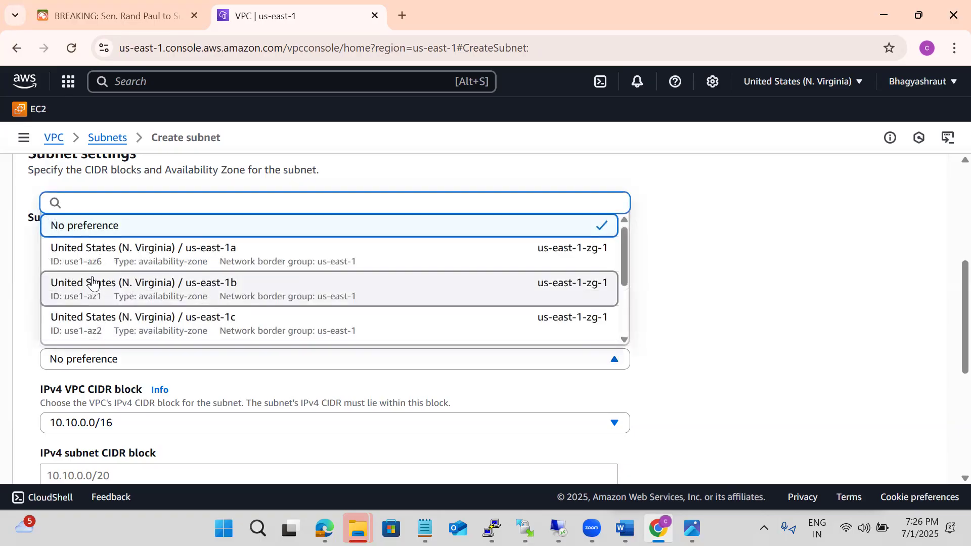
pyautogui.click(117, 259)
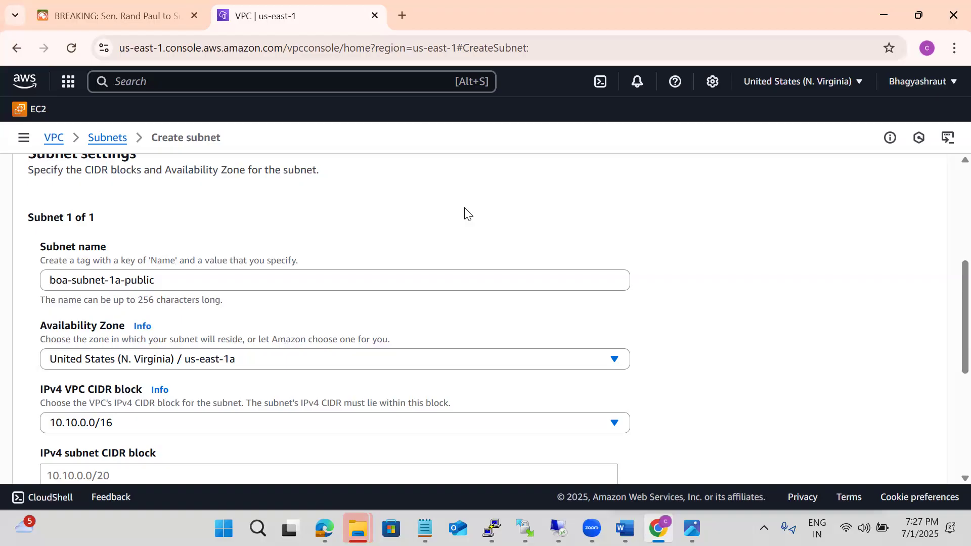
# Enter 10.11.0.0/24 as the IPv4 subnet CIDR block of boa-subnet-1a-public
pyautogui.scroll(-2, 465, 212)
pyautogui.click(59, 392)
pyautogui.write('10.11.0')
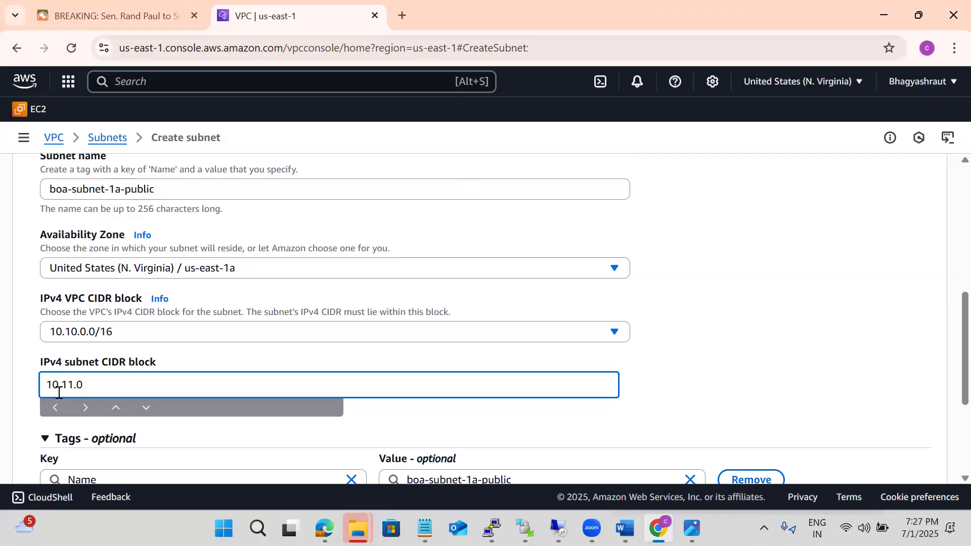
pyautogui.write('.0/24')
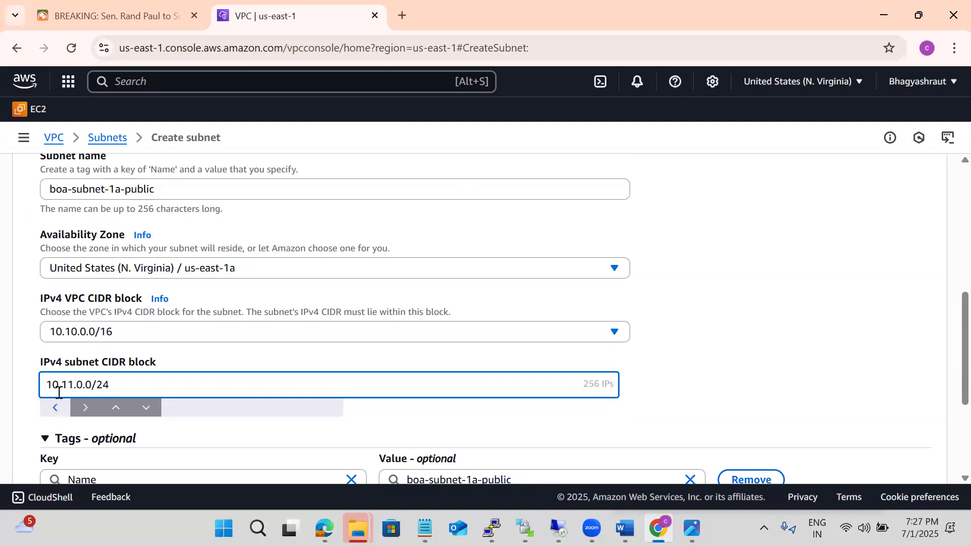
pyautogui.click(686, 354)
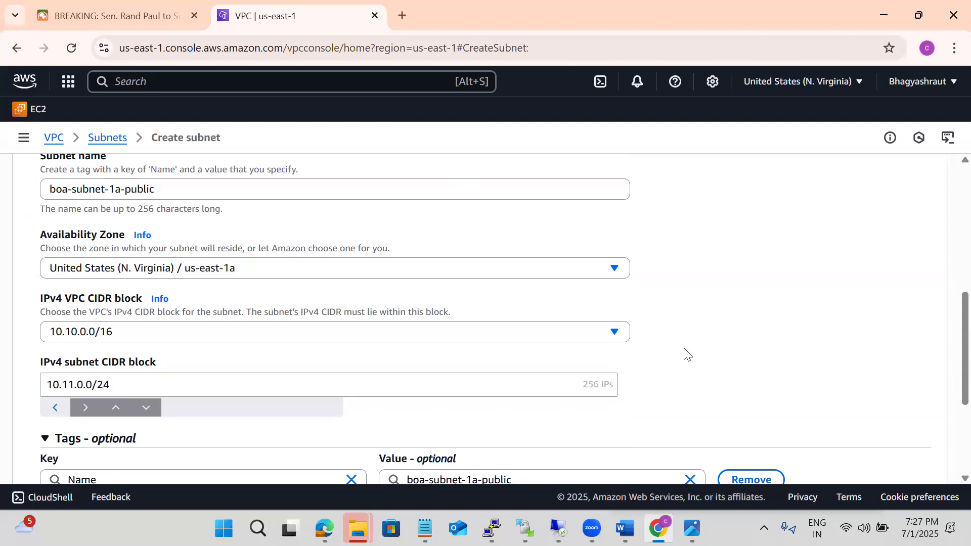
# Correct the subnet's IPv4 CIDR block to 10.10.0.0/24 and create the subnet
pyautogui.scroll(-4, 685, 354)
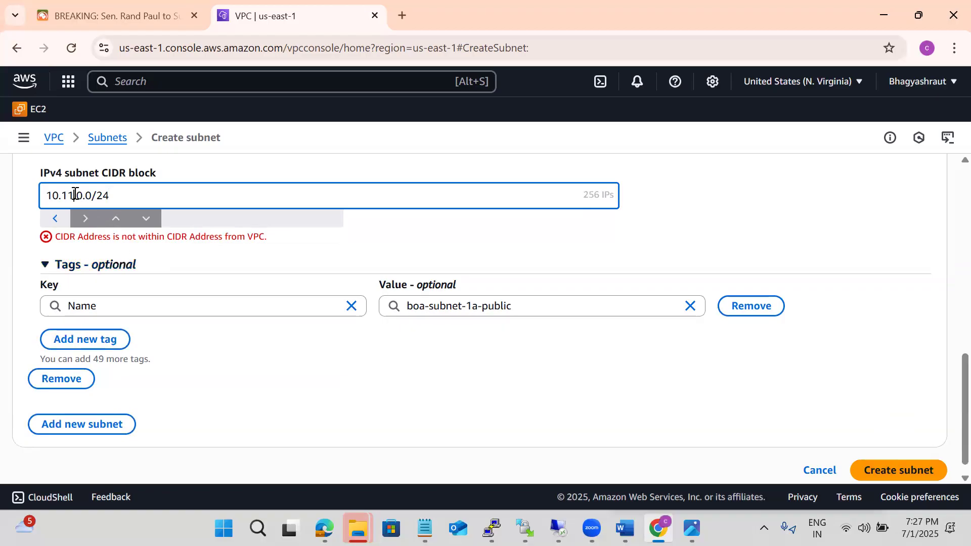
pyautogui.press('BackSpace')
pyautogui.write('0')
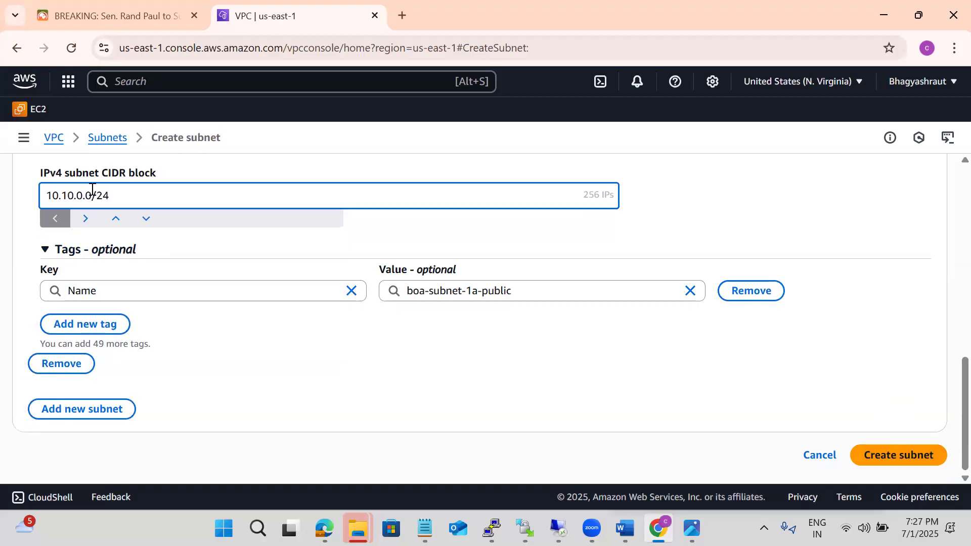
pyautogui.click(678, 208)
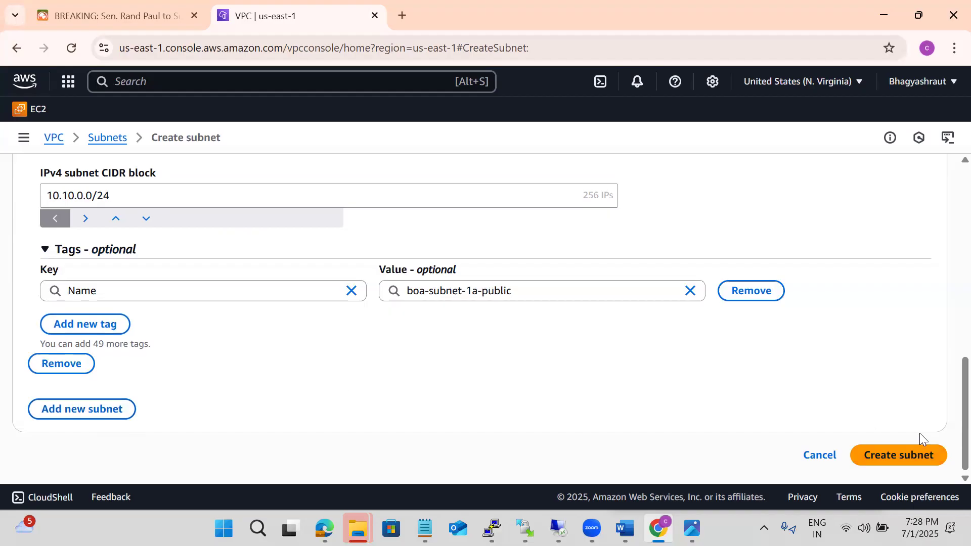
pyautogui.click(920, 446)
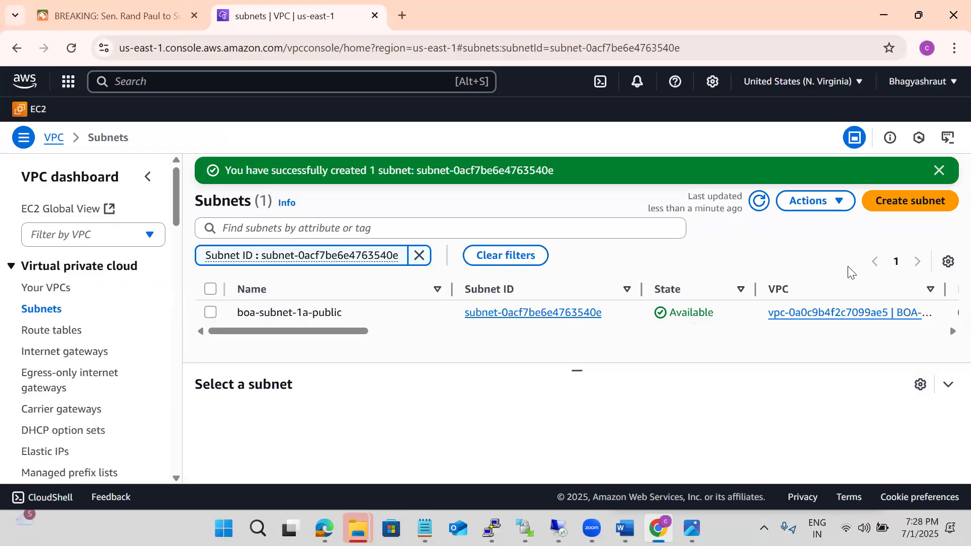
# Clear the subnet ID filter and start creating another subnet in the BOA-Nvirginia-vpa VPC
pyautogui.click(420, 254)
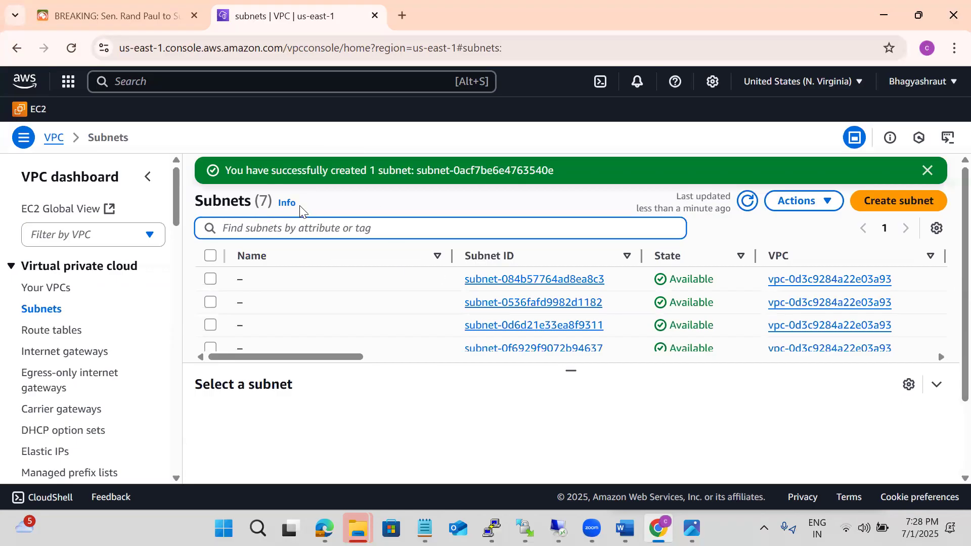
pyautogui.click(893, 209)
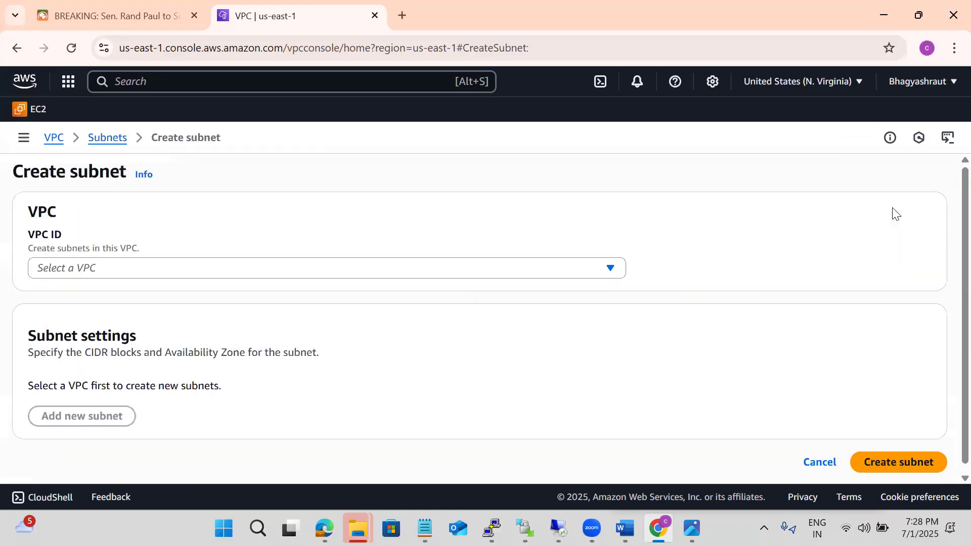
pyautogui.click(85, 269)
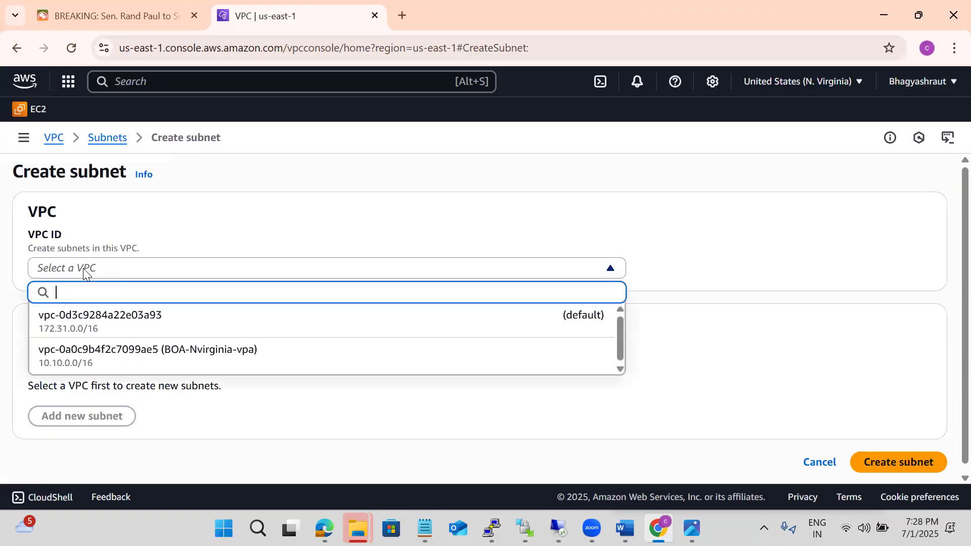
pyautogui.click(136, 361)
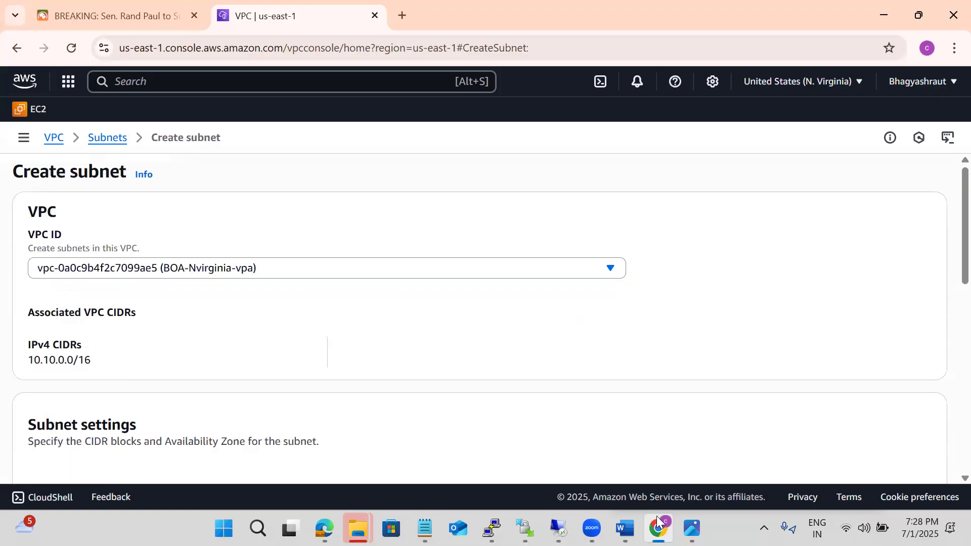
# Name the subnet boa-subnet-1a-private, copied from the Notepad notes, and place it in the us-east-1a Availability Zone
pyautogui.click(425, 529)
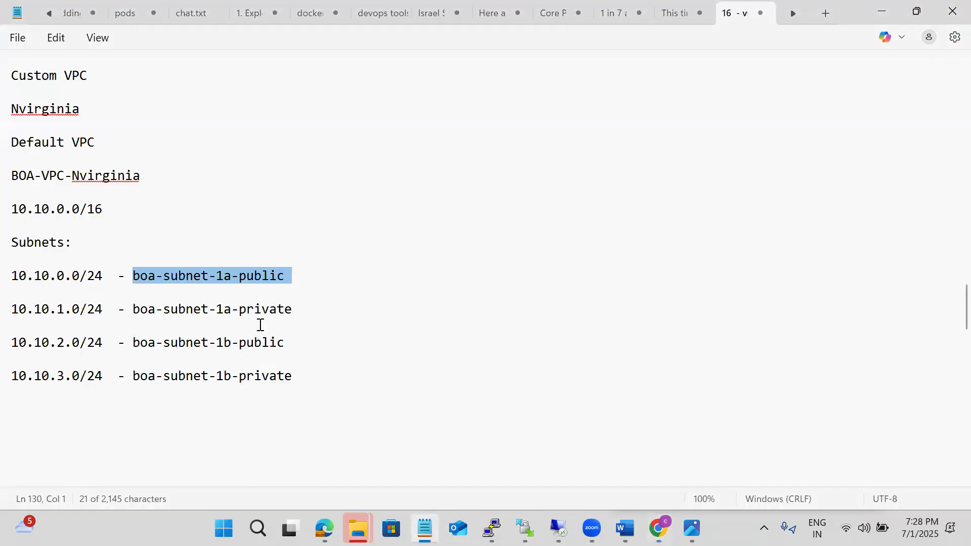
pyautogui.click(295, 311)
pyautogui.moveTo(295, 313); pyautogui.dragTo(129, 316)
pyautogui.hotkey('ctrl', 'c')
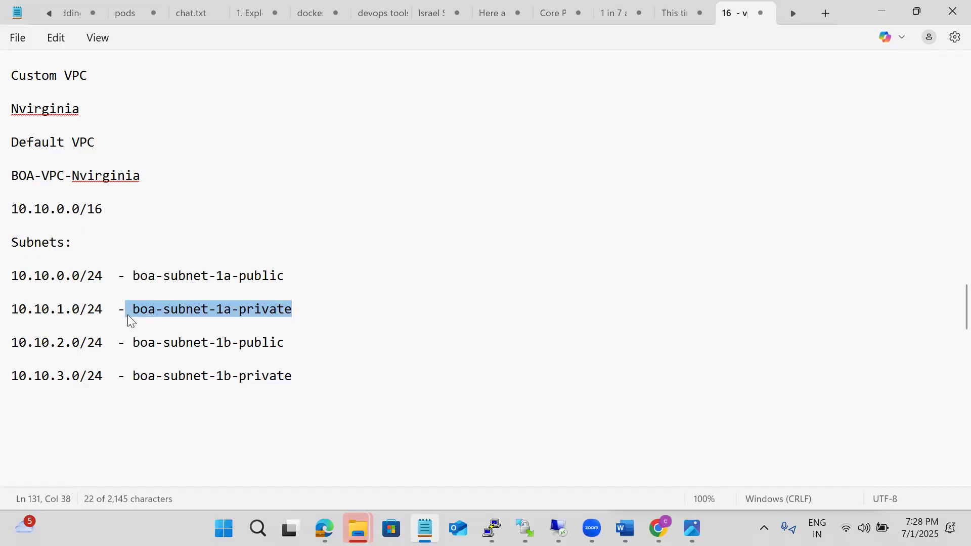
pyautogui.hotkey('alt', 'Tab')
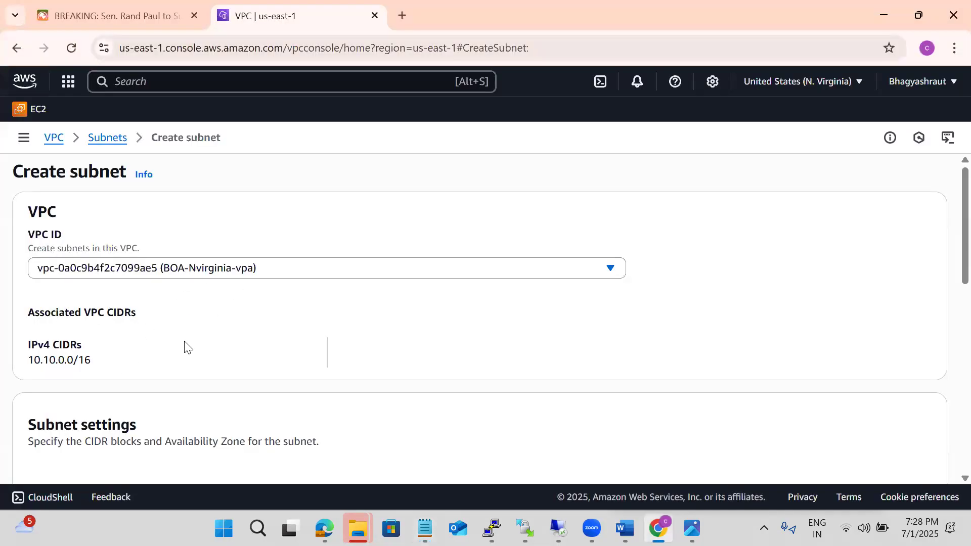
pyautogui.scroll(-3, 186, 346)
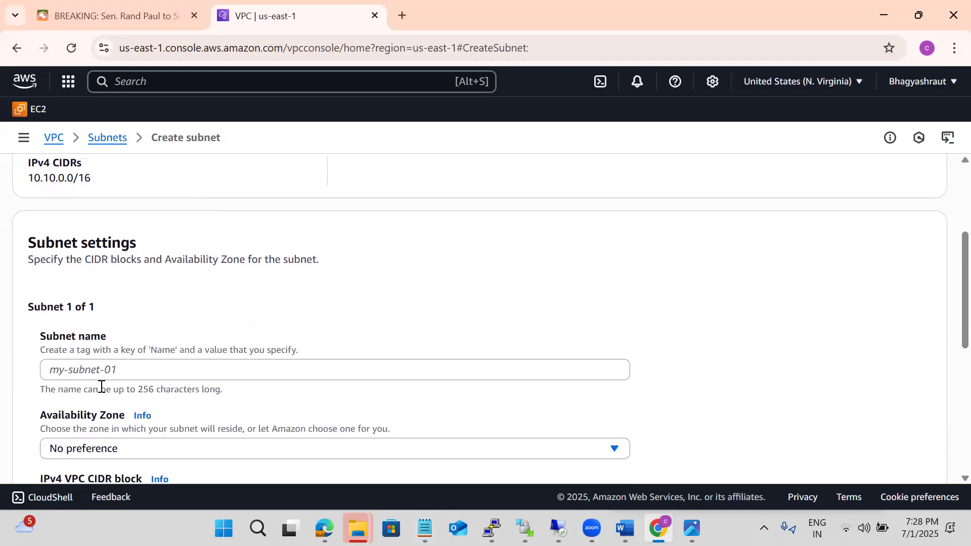
pyautogui.click(91, 374)
pyautogui.hotkey('ctrl', 'v')
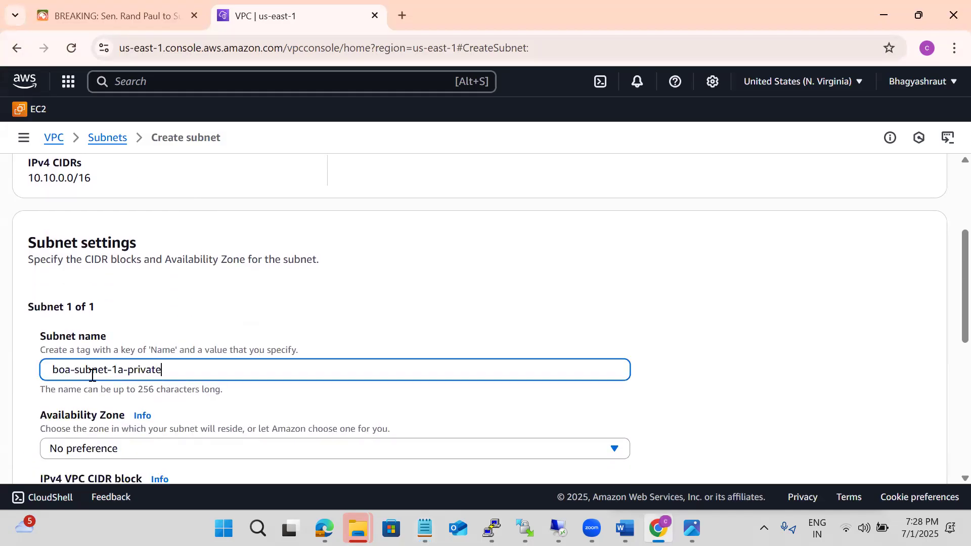
pyautogui.click(83, 449)
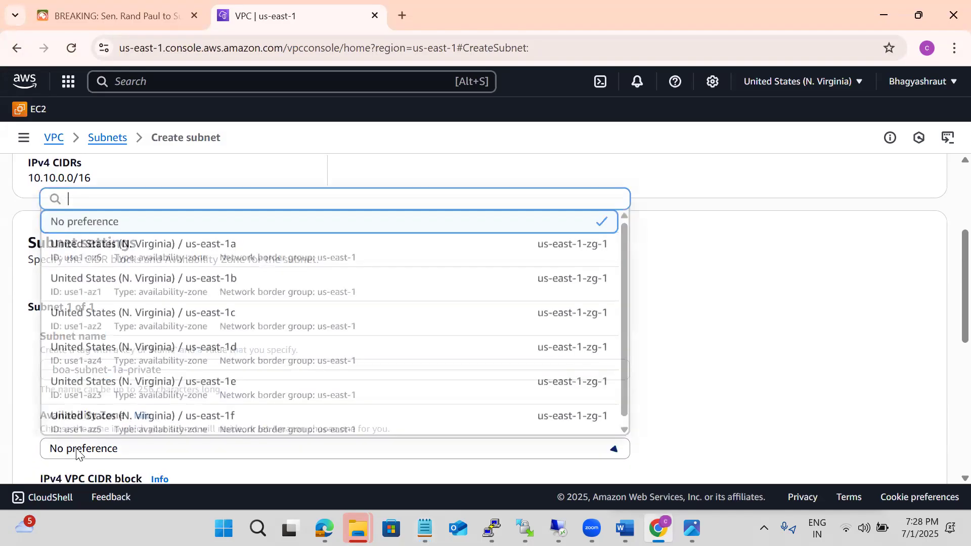
pyautogui.click(145, 260)
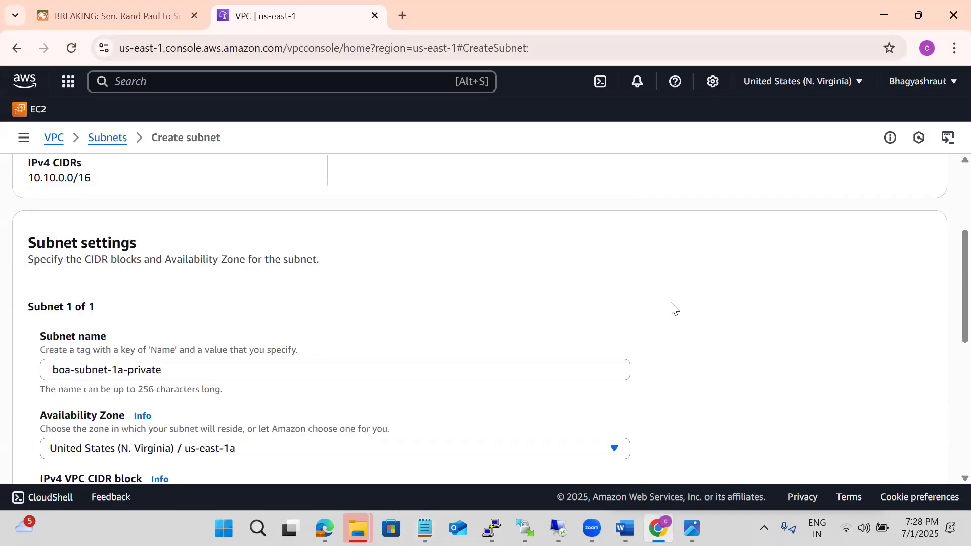
# Set the IPv4 subnet CIDR block of boa-subnet-1a-private to 10.10.1.0/24 and create the subnet
pyautogui.scroll(-3, 673, 309)
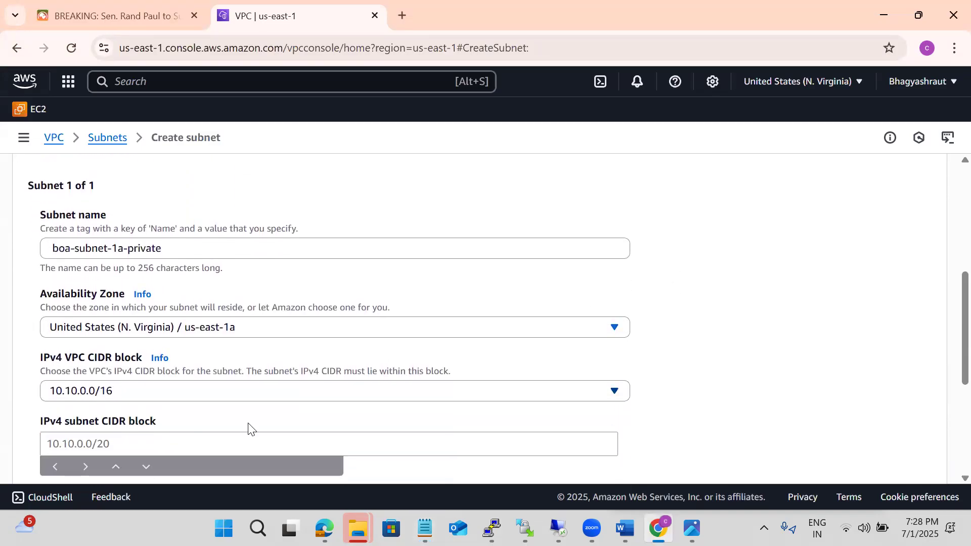
pyautogui.click(74, 437)
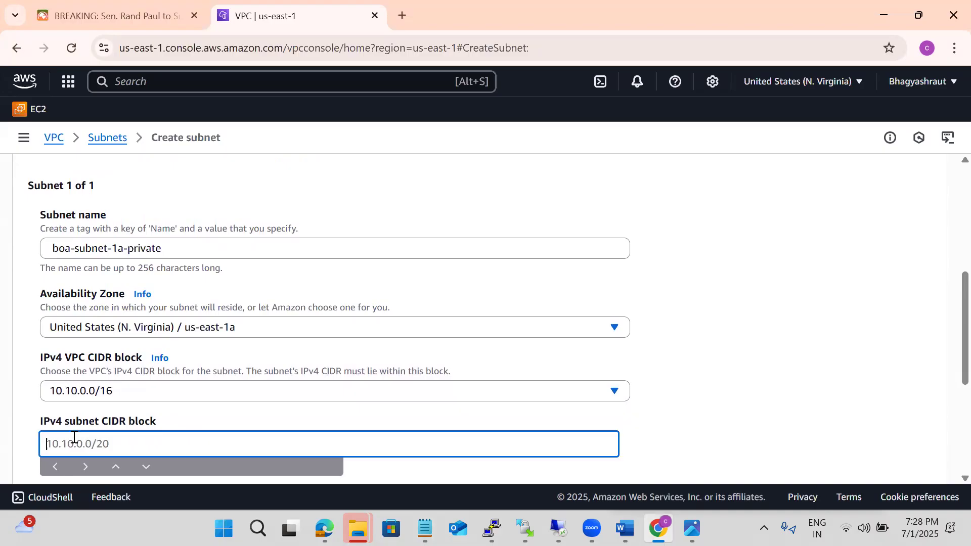
pyautogui.write('10.1')
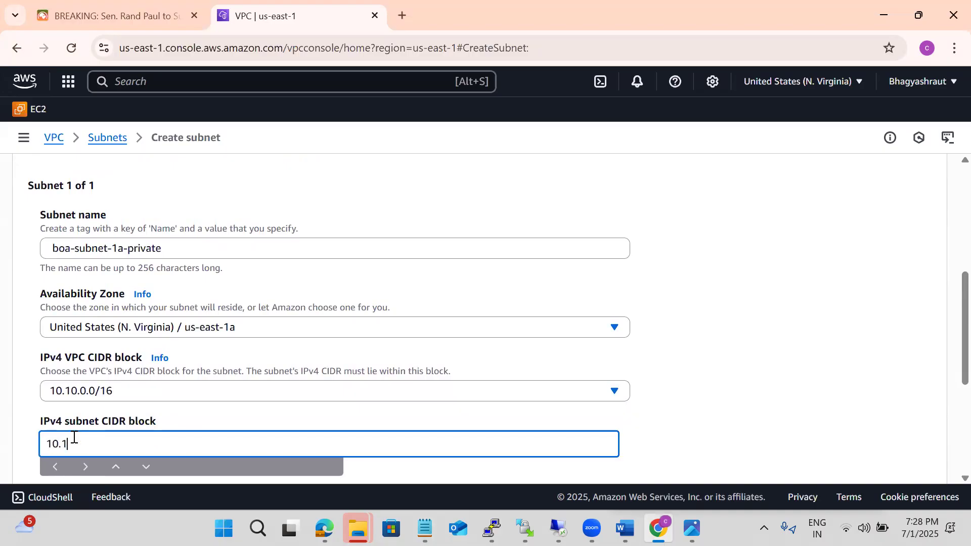
pyautogui.write('0.1.0/24')
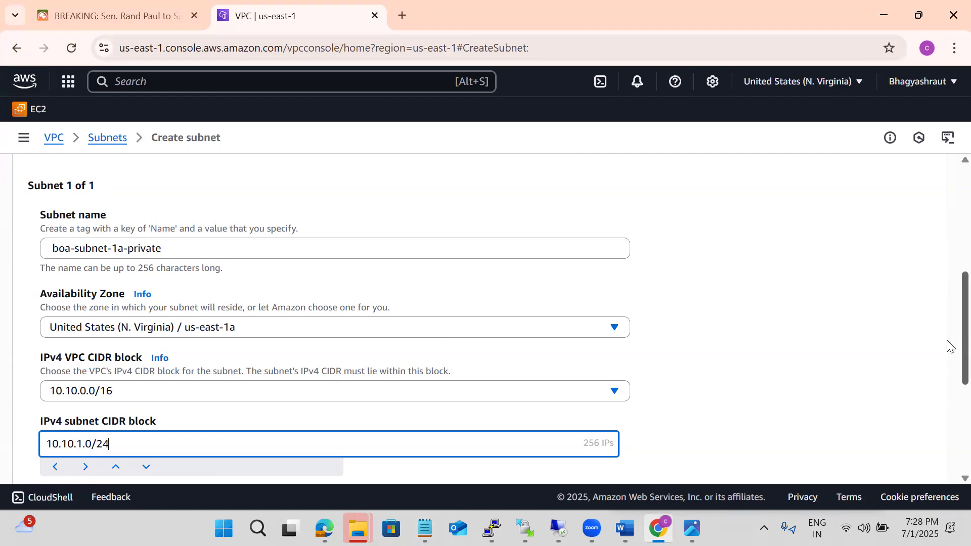
pyautogui.scroll(-1, 948, 372)
pyautogui.scroll(-3, 947, 393)
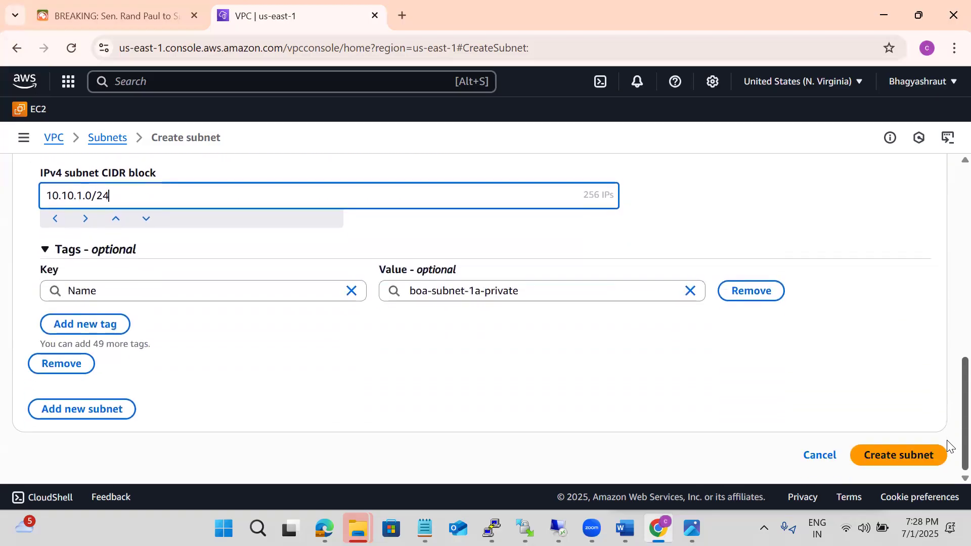
pyautogui.click(947, 440)
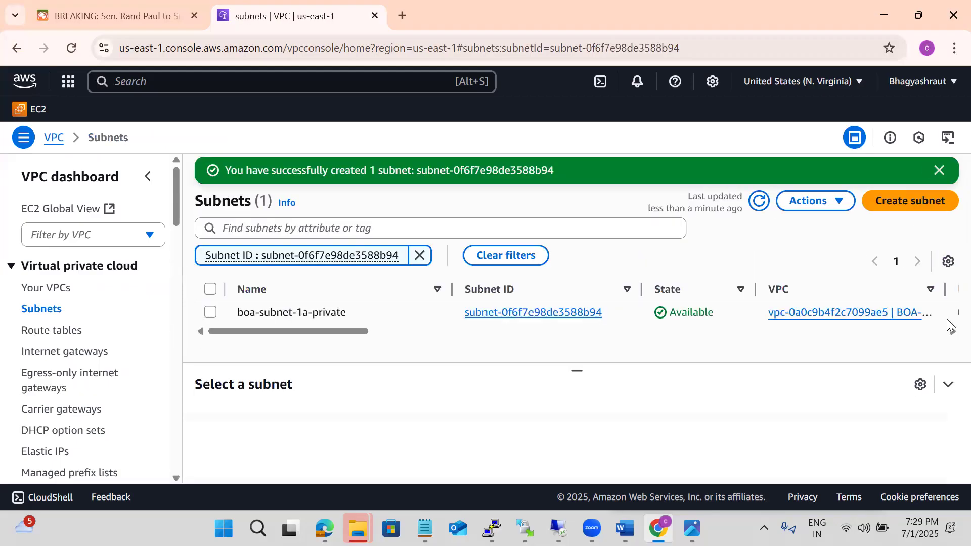
# Start creating another subnet, copy the name boa-subnet-1b-public from the Notepad notes, and select the BOA-Nvirginia-vpa VPC
pyautogui.click(902, 203)
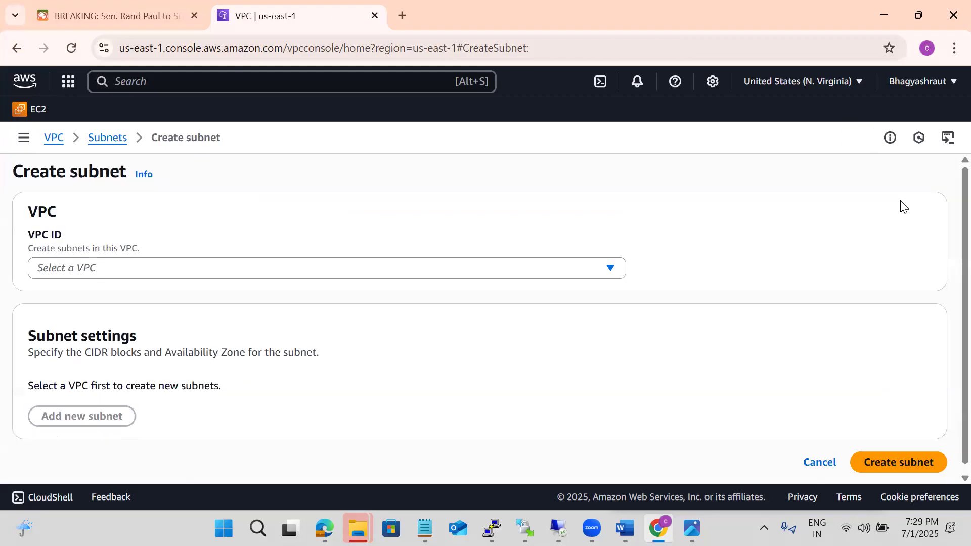
pyautogui.hotkey('alt', 'Tab')
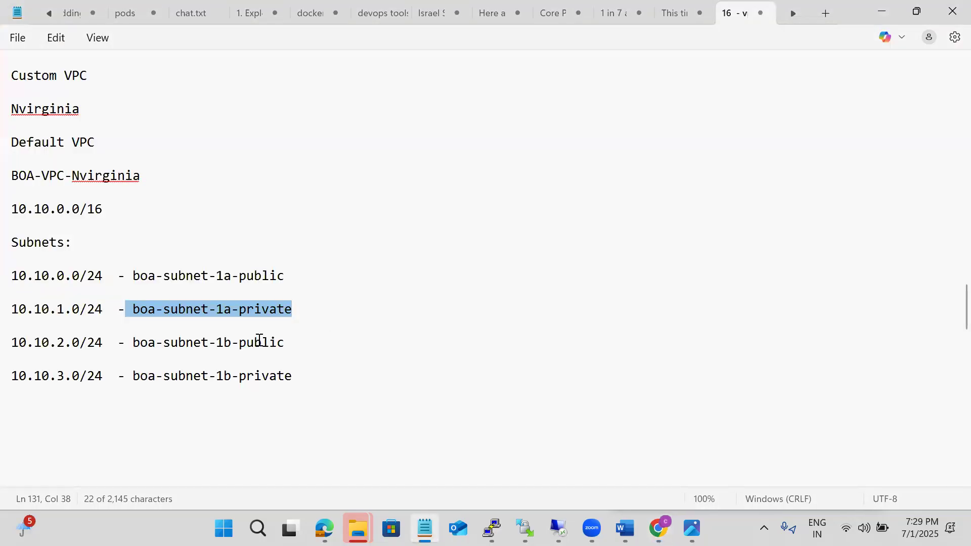
pyautogui.moveTo(284, 343); pyautogui.dragTo(155, 344)
pyautogui.hotkey('ctrl', 'c')
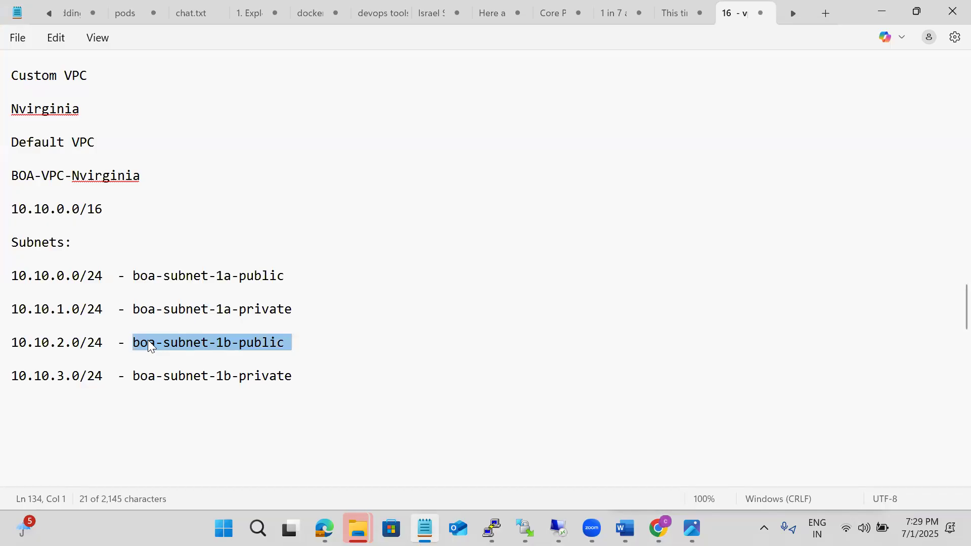
pyautogui.hotkey('alt', 'Tab')
pyautogui.click(177, 268)
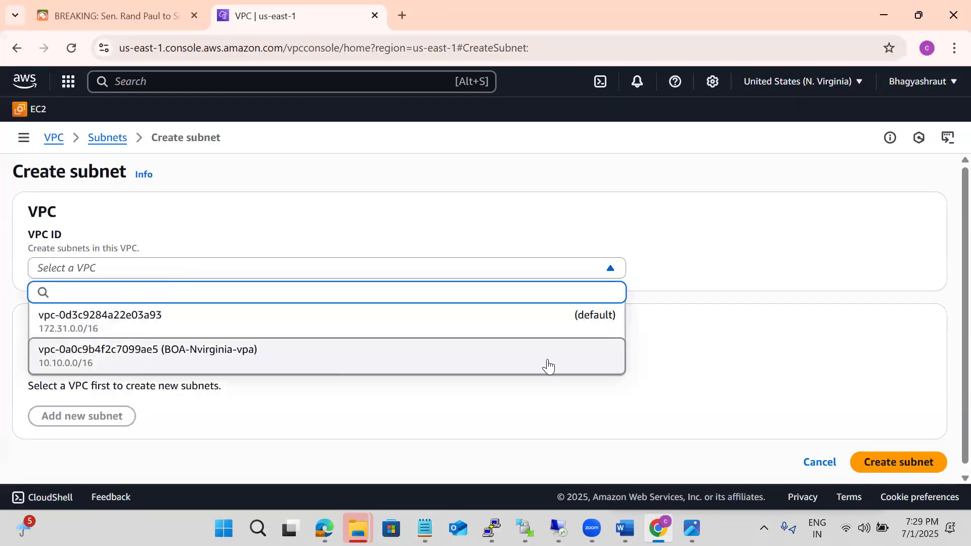
pyautogui.click(420, 362)
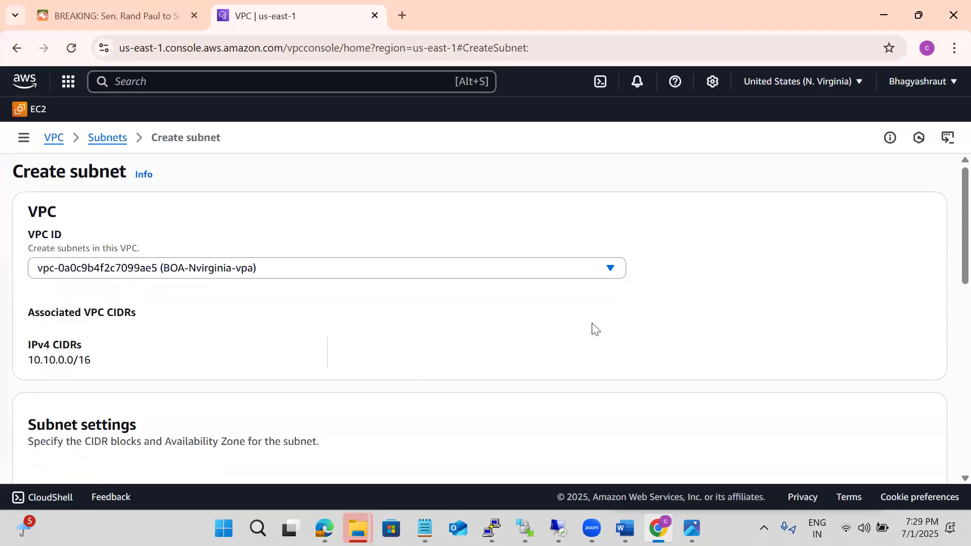
# Name the subnet boa-subnet-1b-public using the copied text and place it in the us-east-1b Availability Zone
pyautogui.scroll(-5, 671, 320)
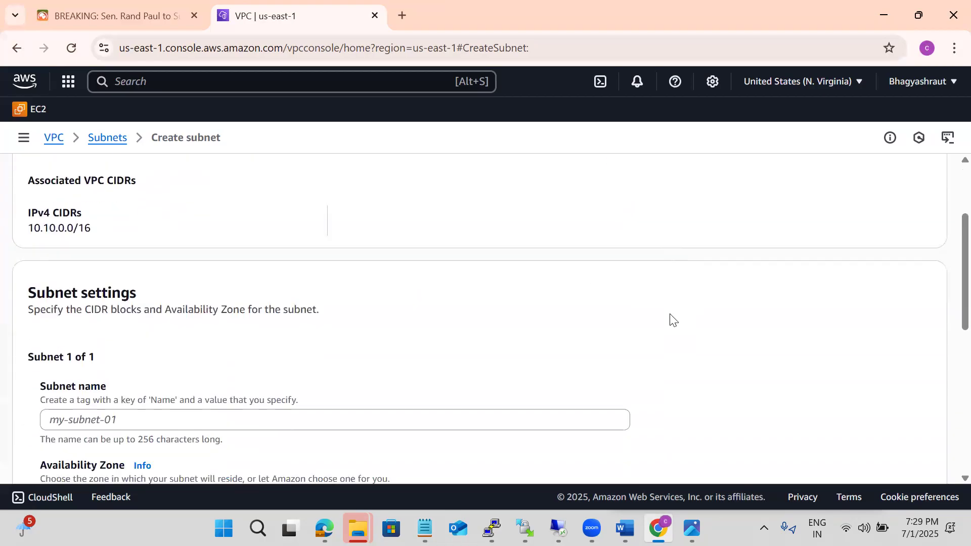
pyautogui.click(69, 275)
pyautogui.hotkey('ctrl', 'v')
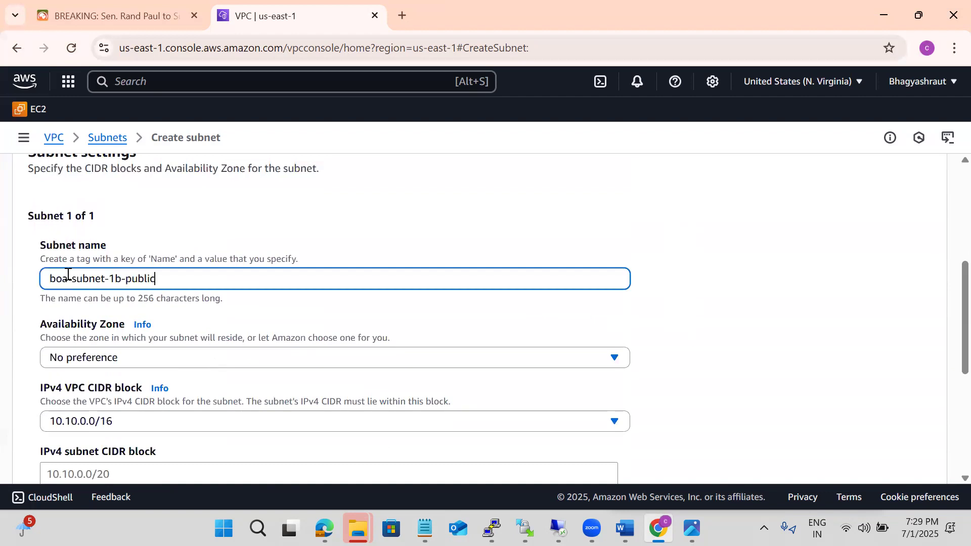
pyautogui.click(144, 358)
pyautogui.click(194, 282)
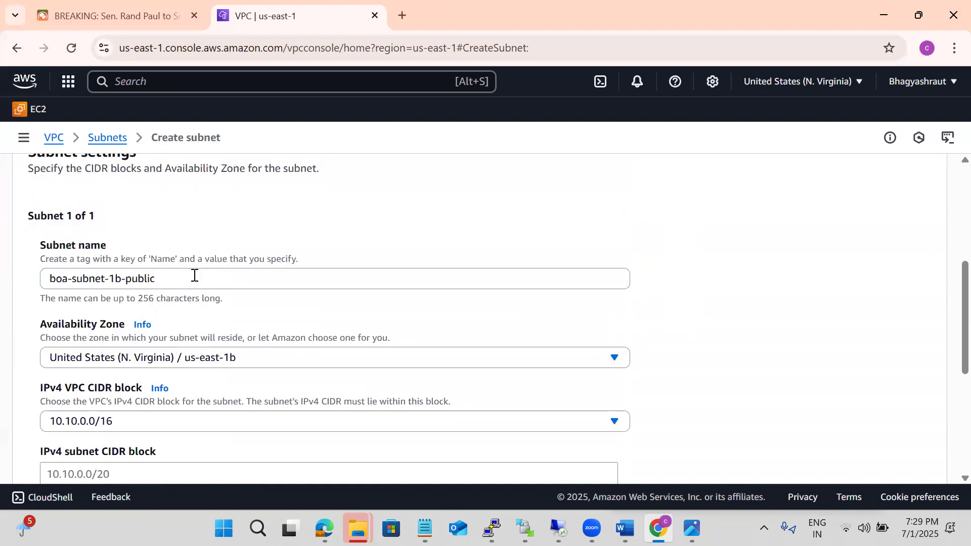
# Set the IPv4 subnet CIDR block of boa-subnet-1b-public to 10.10.2.0/24
pyautogui.scroll(-3, 752, 310)
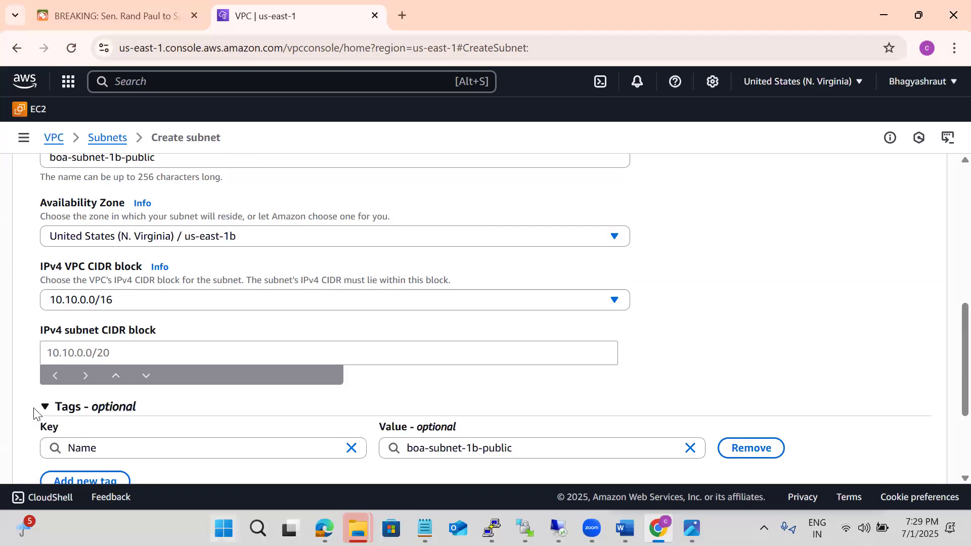
pyautogui.click(79, 354)
pyautogui.write('1')
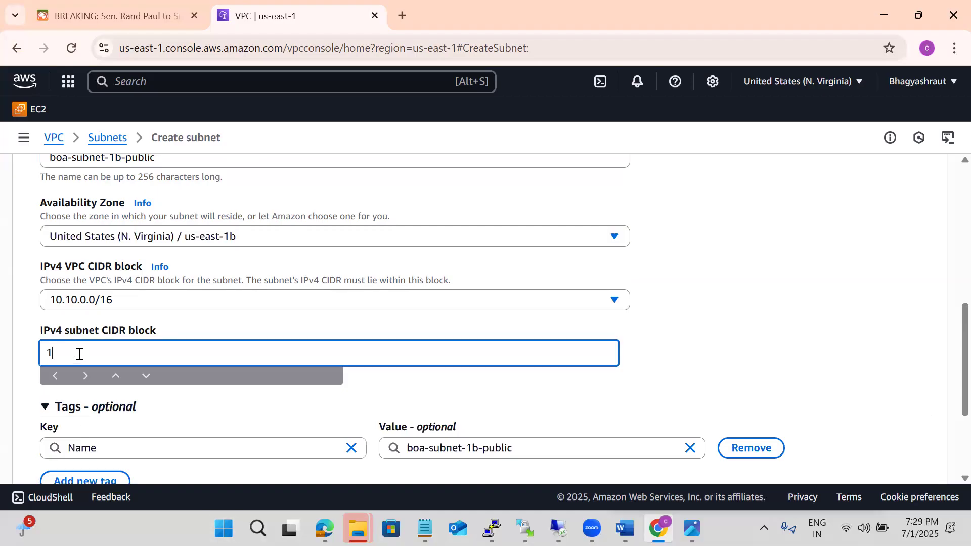
pyautogui.write('0.10.1.0/16')
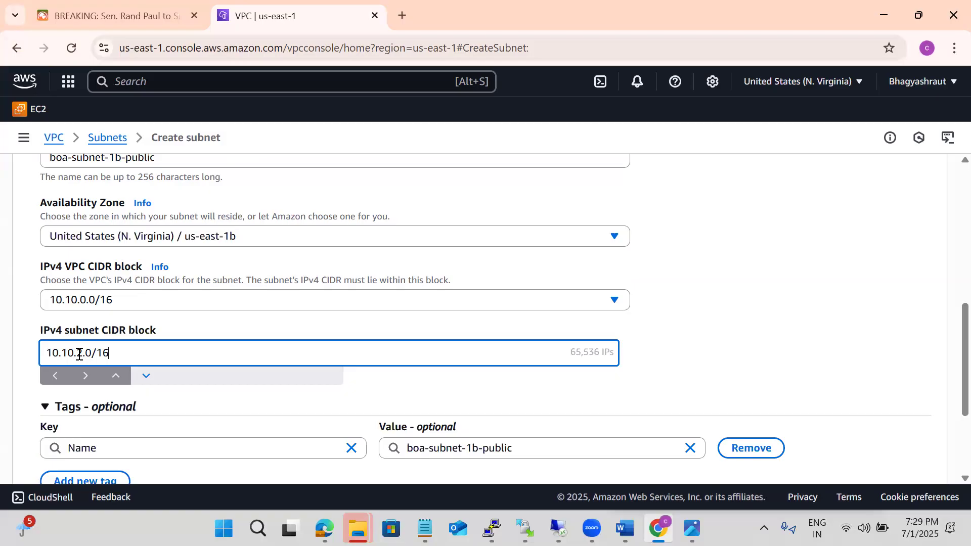
pyautogui.press('BackSpace')
pyautogui.press('BackSpace')
pyautogui.write('24')
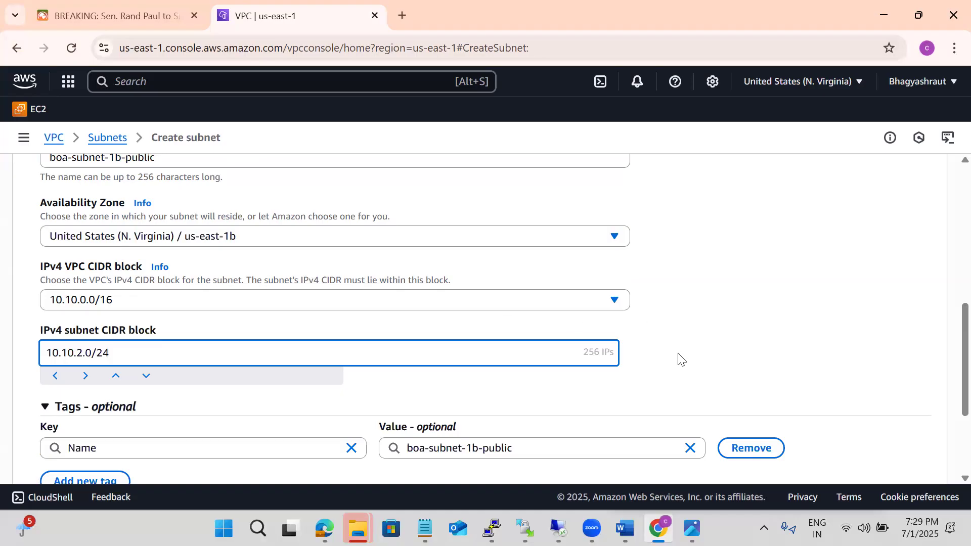
pyautogui.click(713, 335)
# Add a second subnet to the form, name it boa-subnet-1b-private, and place it in the us-east-1b Availability Zone
pyautogui.scroll(-3, 713, 335)
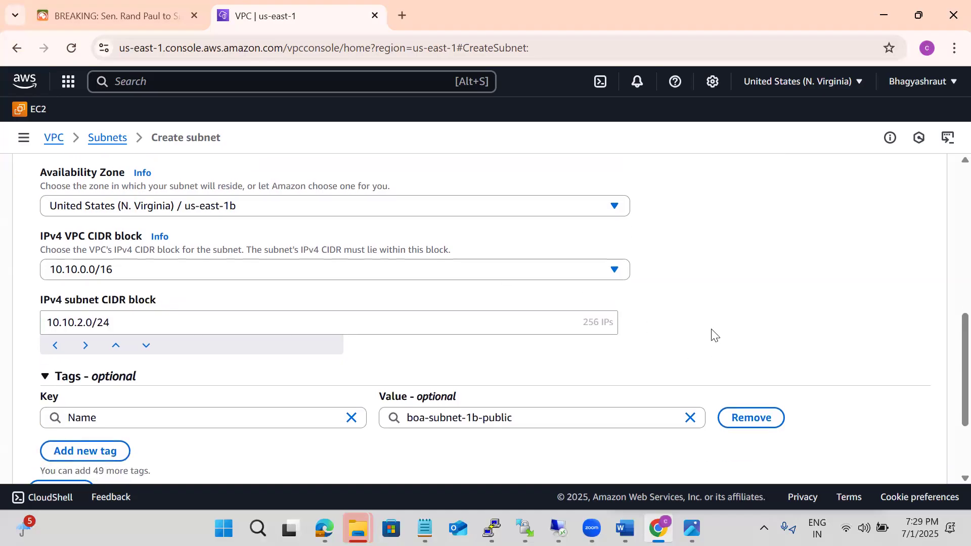
pyautogui.click(93, 418)
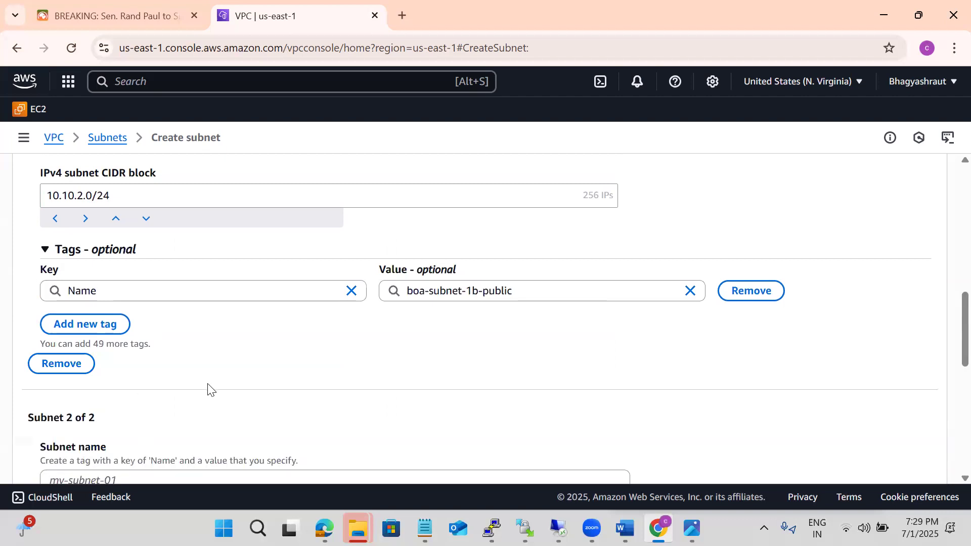
pyautogui.scroll(-3, 208, 390)
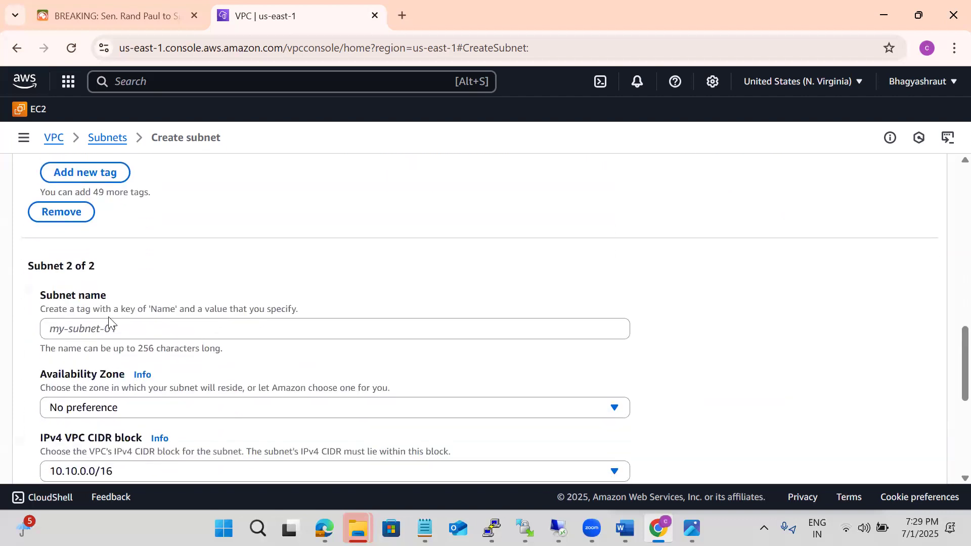
pyautogui.click(87, 332)
pyautogui.hotkey('ctrl', 'v')
pyautogui.press('BackSpace')
pyautogui.press('BackSpace')
pyautogui.press('BackSpace')
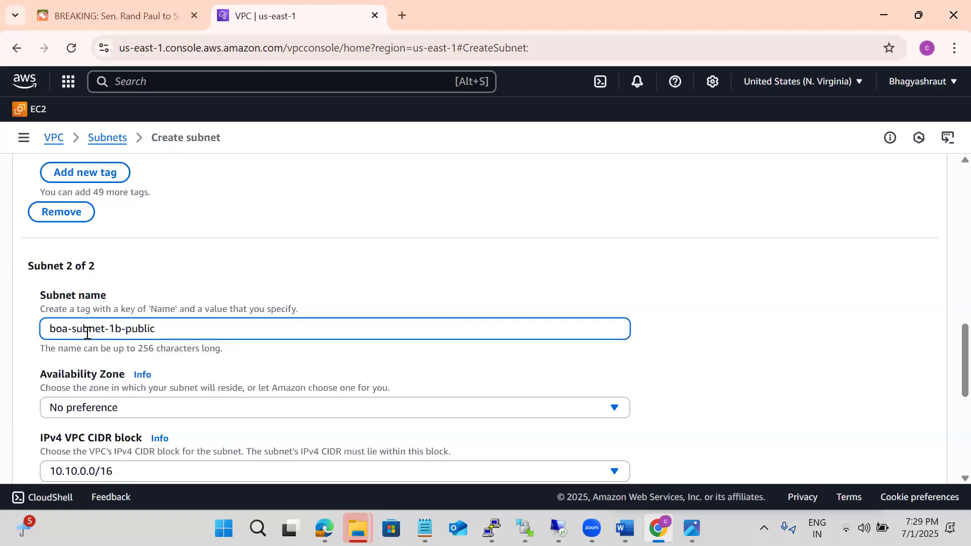
pyautogui.press('BackSpace')
pyautogui.press('BackSpace')
pyautogui.write('rivate')
pyautogui.press('Tab')
pyautogui.click(113, 408)
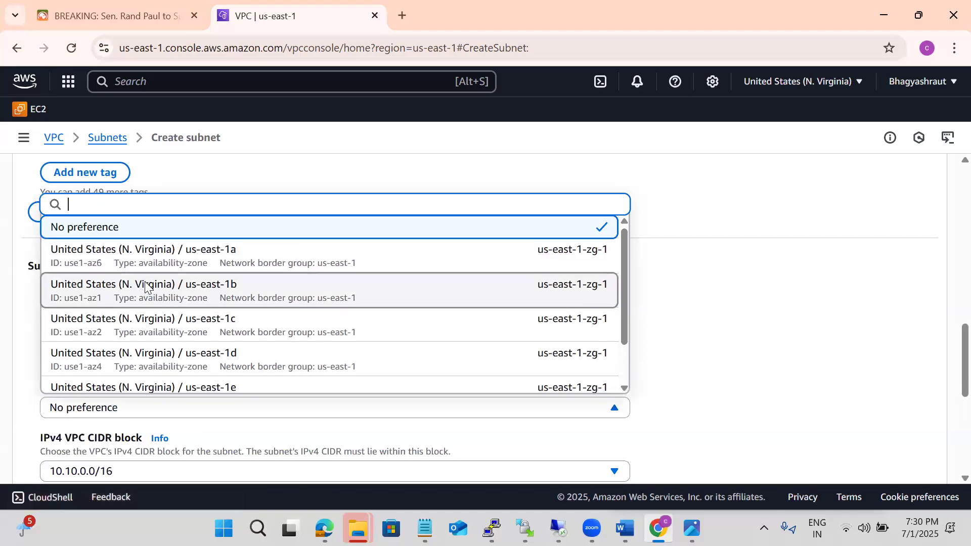
pyautogui.click(146, 287)
# Enter 10.10.2.0/24 as the IPv4 subnet CIDR block of boa-subnet-1b-private
pyautogui.scroll(-1, 782, 339)
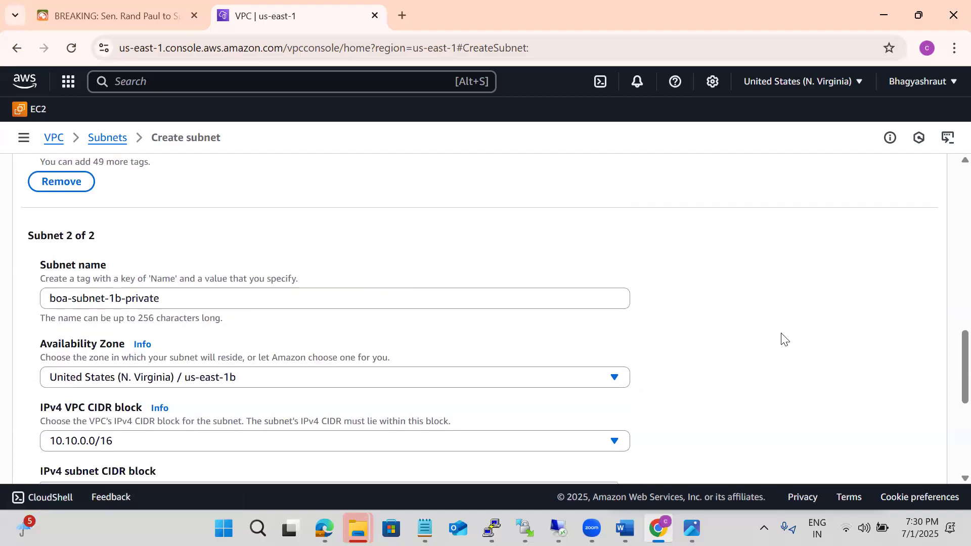
pyautogui.scroll(-3, 783, 338)
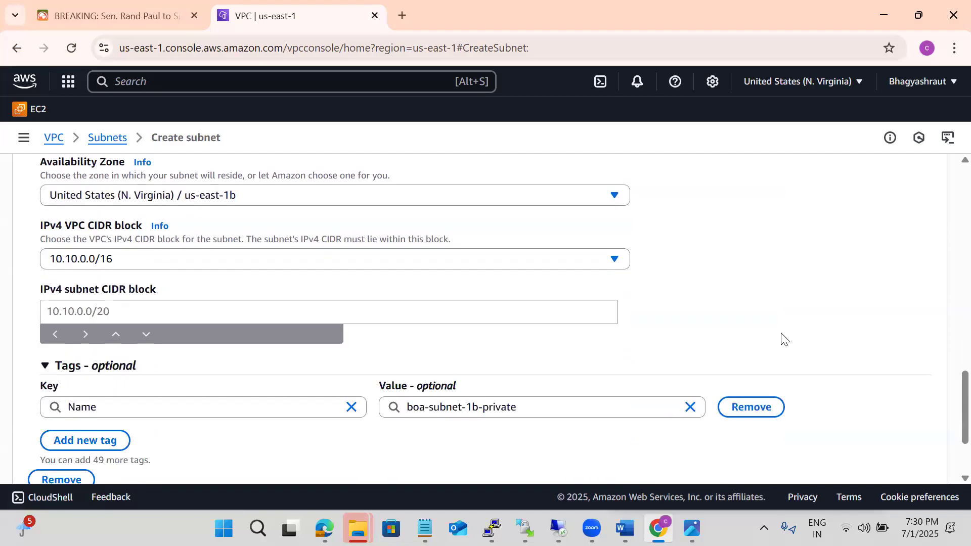
pyautogui.click(91, 260)
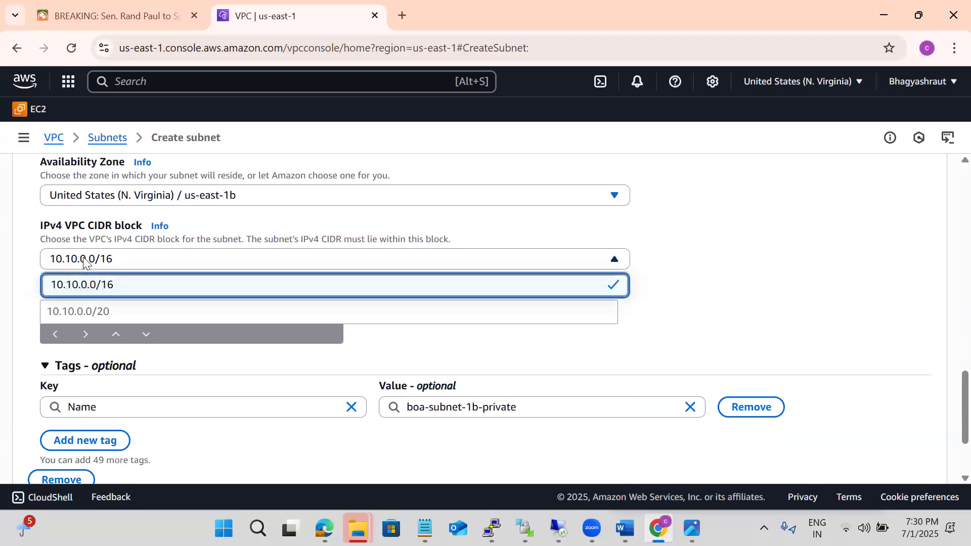
pyautogui.click(81, 311)
pyautogui.write('10.10.2')
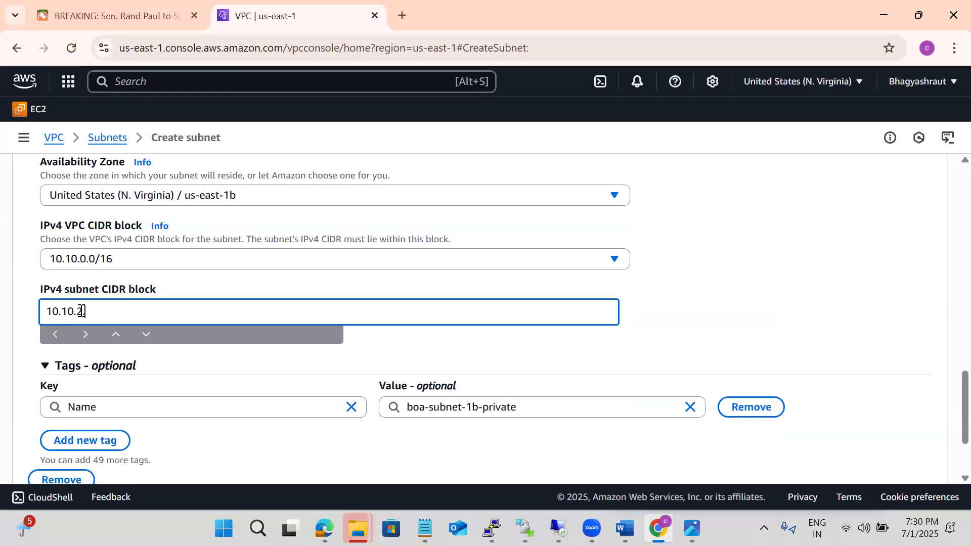
pyautogui.write('.0/16')
pyautogui.press('BackSpace')
pyautogui.press('BackSpace')
pyautogui.write('24')
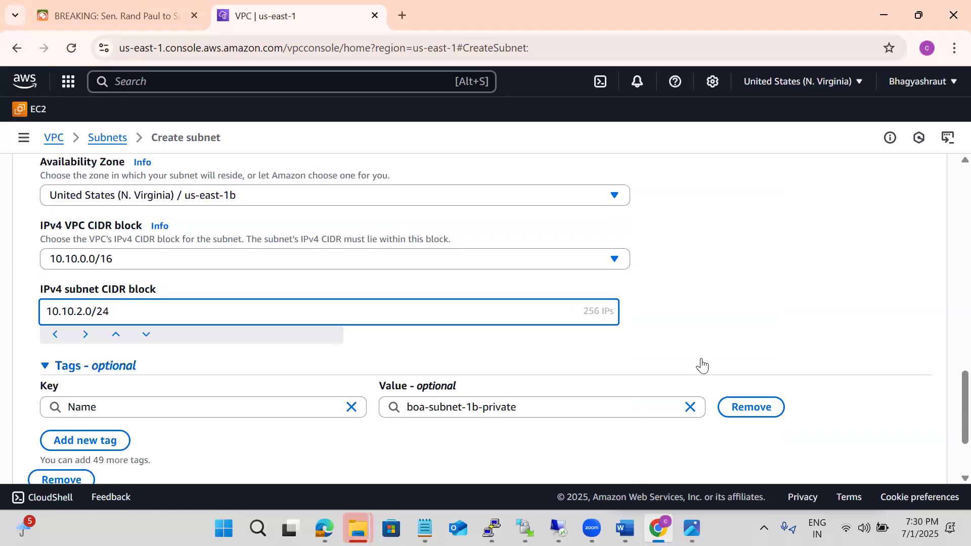
# Try to create both us-east-1b subnets
pyautogui.click(701, 364)
pyautogui.scroll(-1, 702, 364)
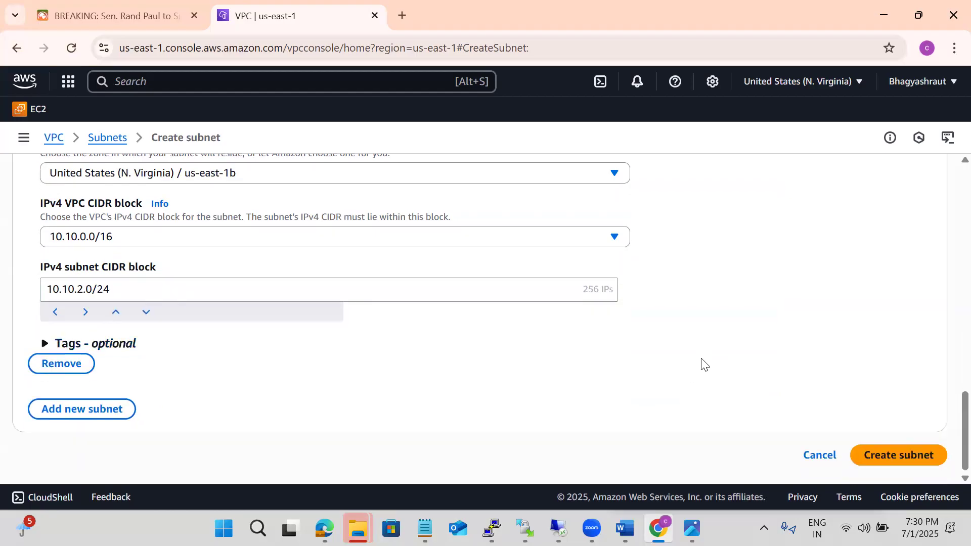
pyautogui.click(863, 442)
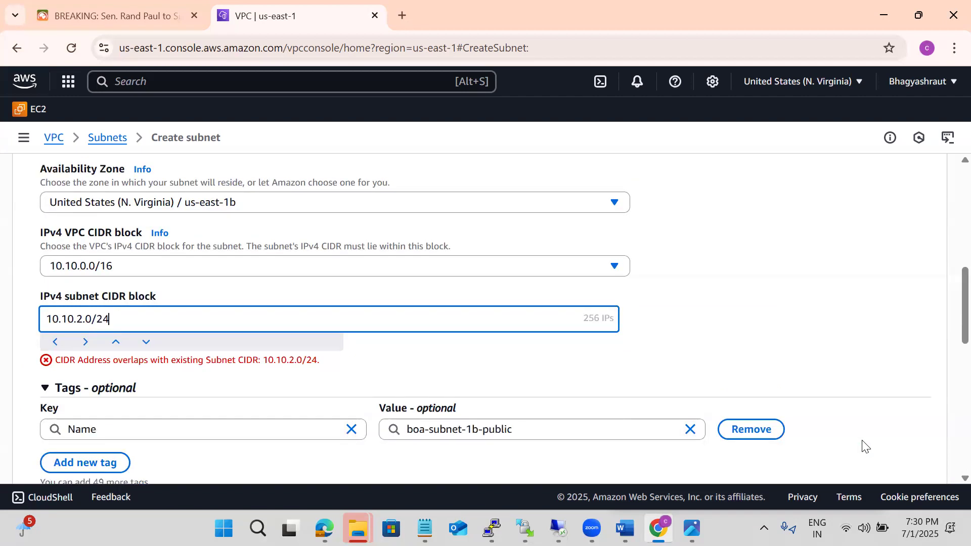
# Change the IPv4 subnet CIDR block of boa-subnet-1b-public to 10.10.3.0/24
pyautogui.click(87, 319)
pyautogui.press('BackSpace')
pyautogui.write('3')
pyautogui.click(754, 265)
pyautogui.scroll(-5, 754, 266)
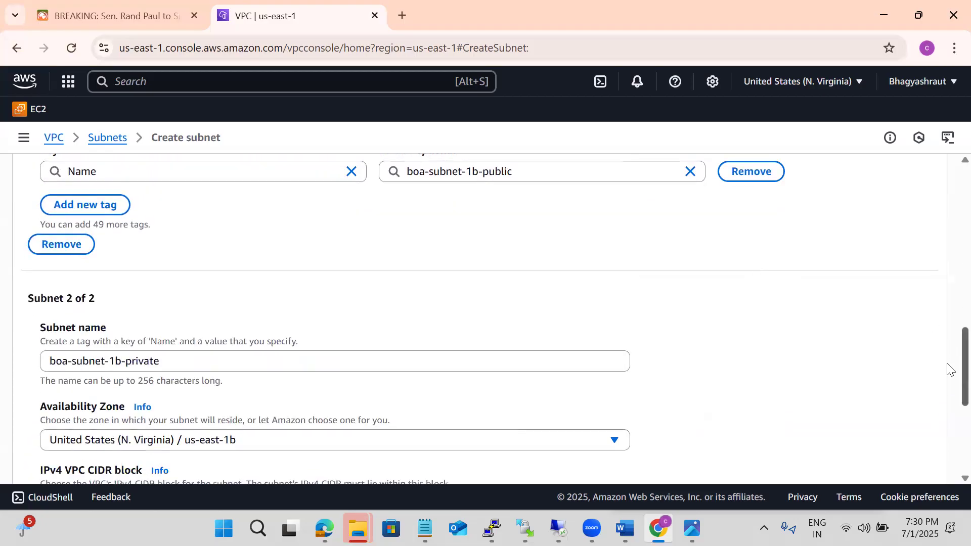
# Set the IPv4 subnet CIDR block of boa-subnet-1b-public back to 10.10.2.0/24
pyautogui.moveTo(949, 369); pyautogui.dragTo(948, 295)
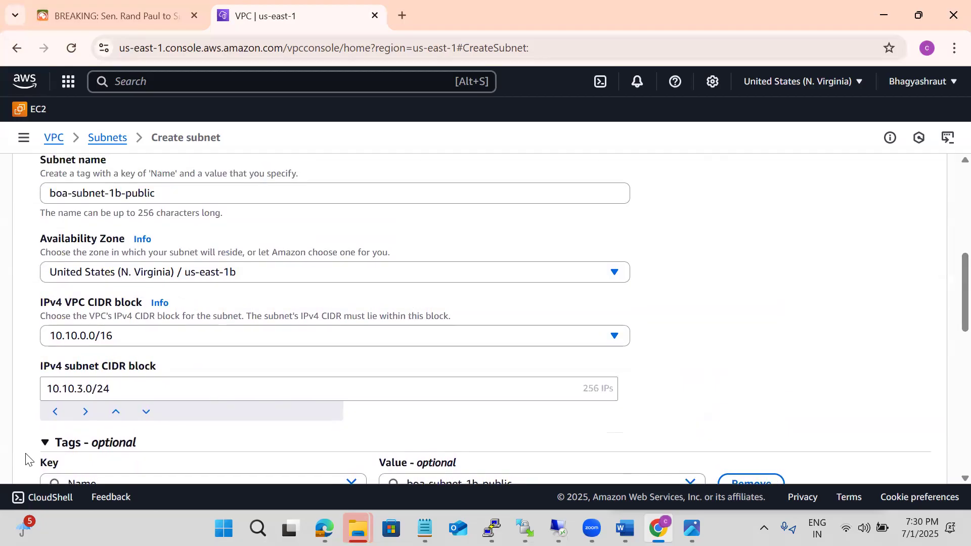
pyautogui.click(82, 392)
pyautogui.press('BackSpace')
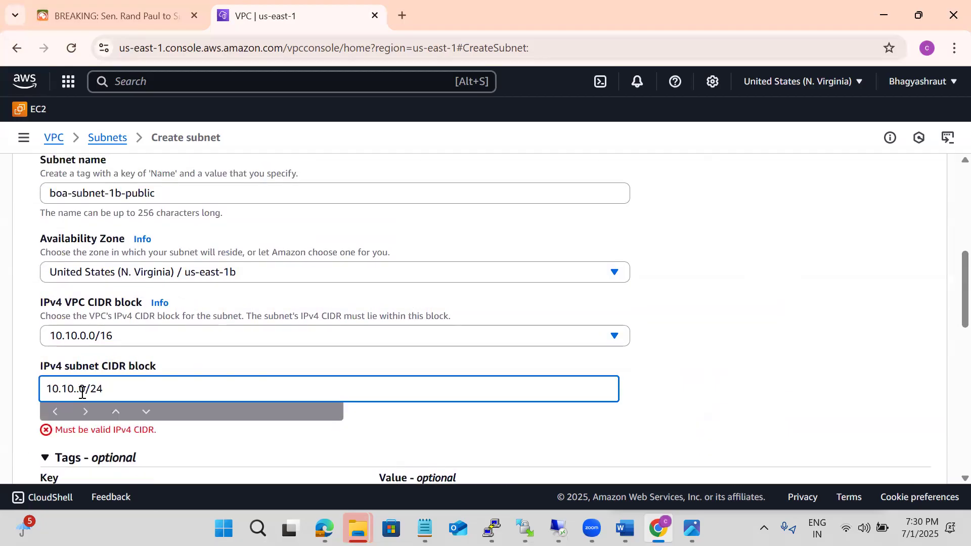
pyautogui.write('2')
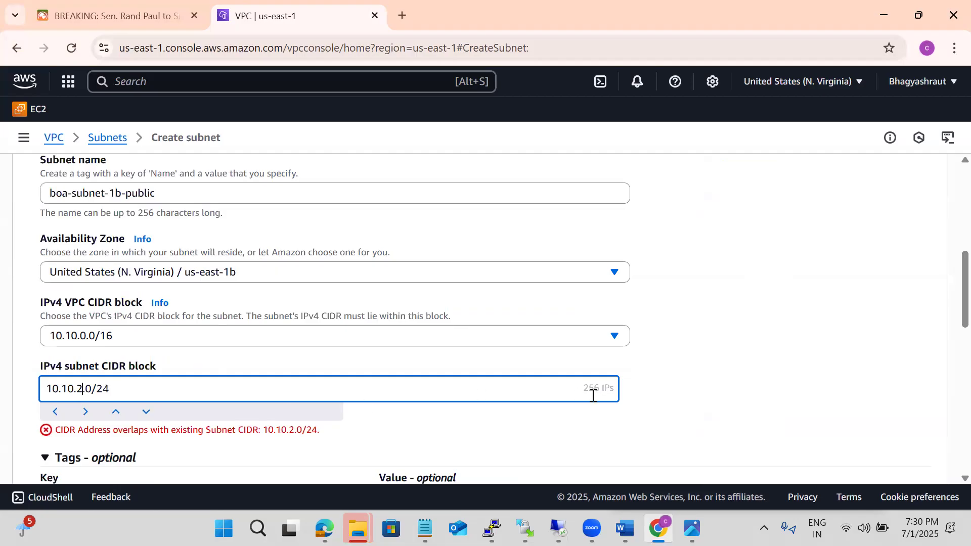
pyautogui.click(731, 372)
pyautogui.scroll(-1, 732, 375)
pyautogui.scroll(-6, 732, 374)
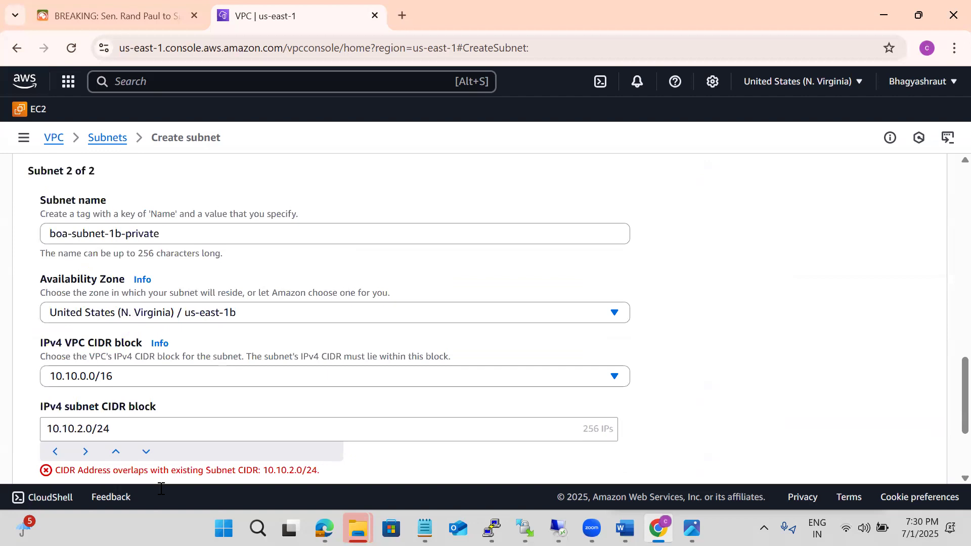
# Set the IPv4 subnet CIDR block of boa-subnet-1b-private to 10.10.3.0/24 and create both us-east-1b subnets
pyautogui.click(75, 429)
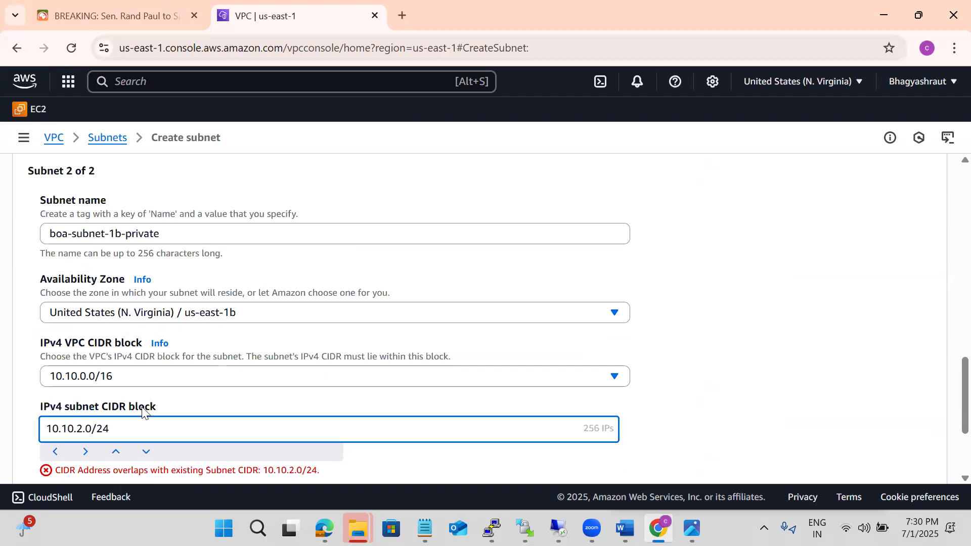
pyautogui.press('Delete')
pyautogui.write('3')
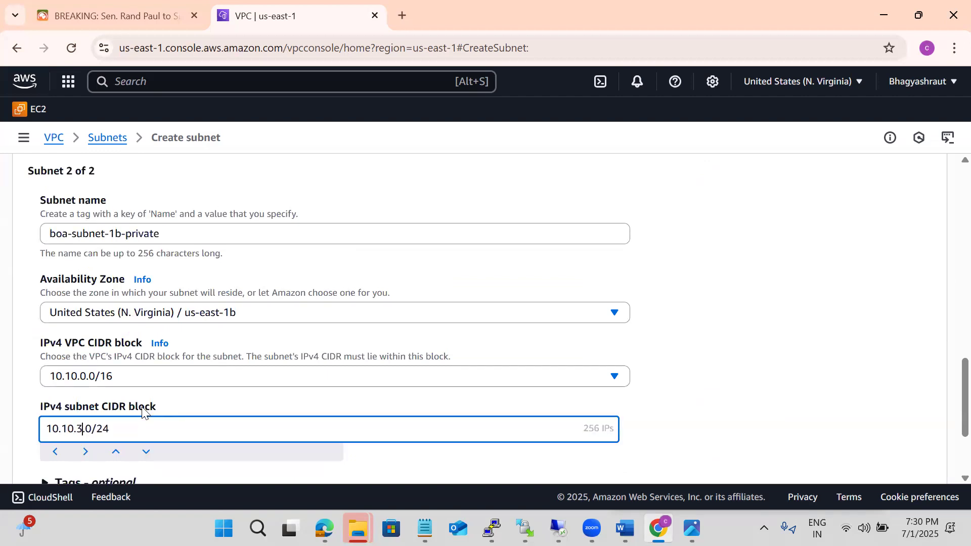
pyautogui.click(754, 370)
pyautogui.scroll(-3, 754, 369)
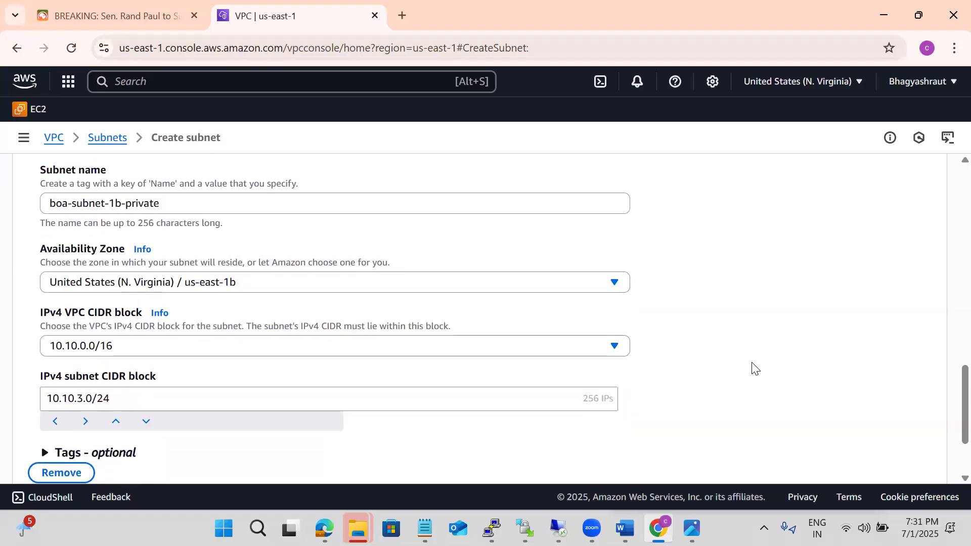
pyautogui.click(854, 448)
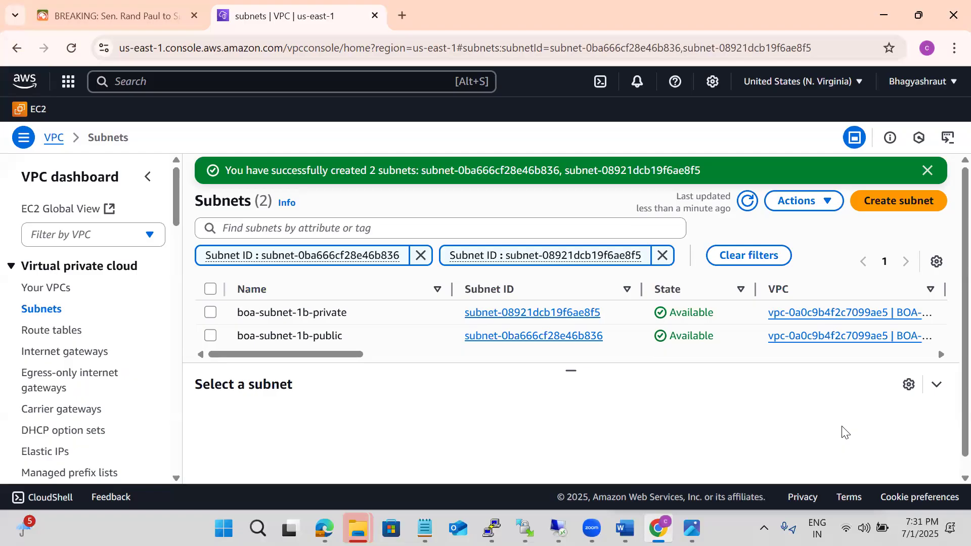
# Start a new internet gateway and enter BOA-Internet_Gateway as its name tag
pyautogui.click(82, 354)
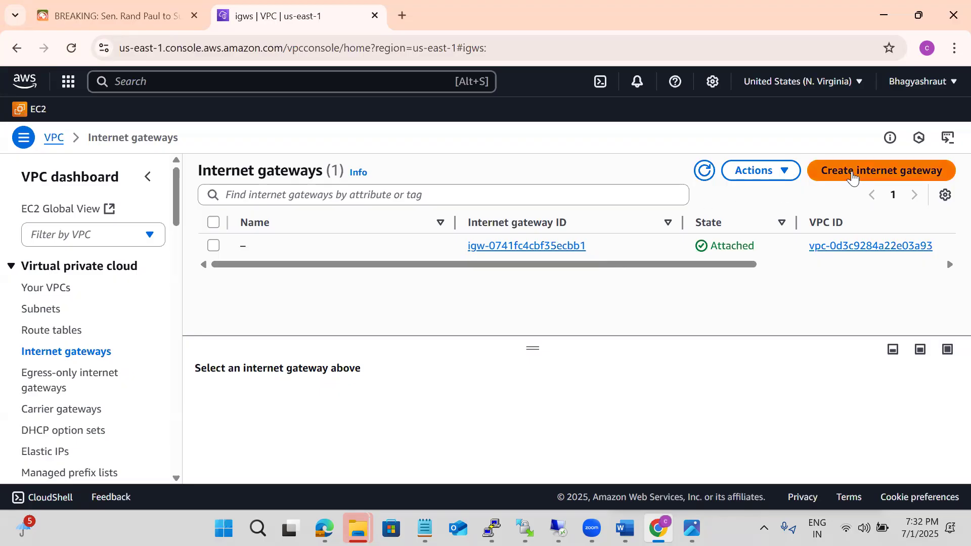
pyautogui.click(853, 177)
pyautogui.click(76, 292)
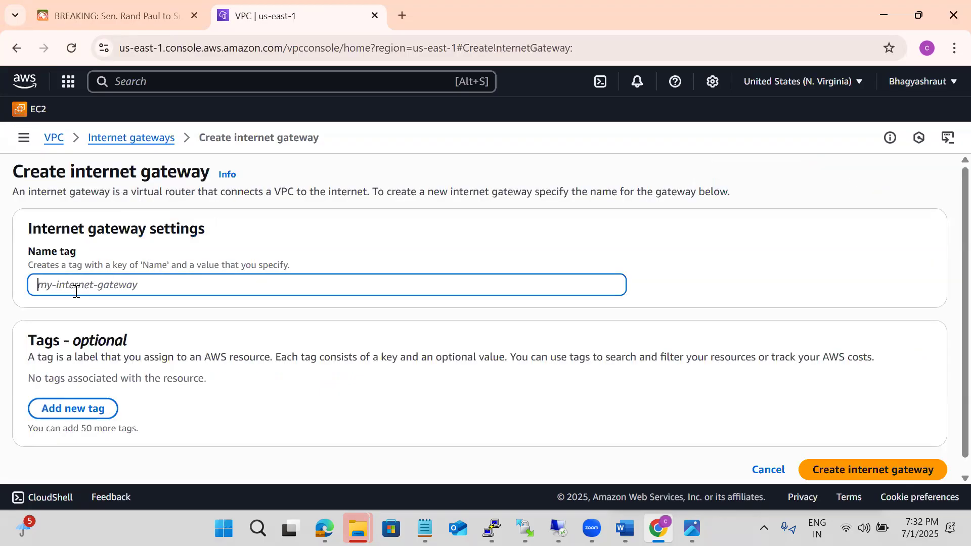
pyautogui.write('BOA_')
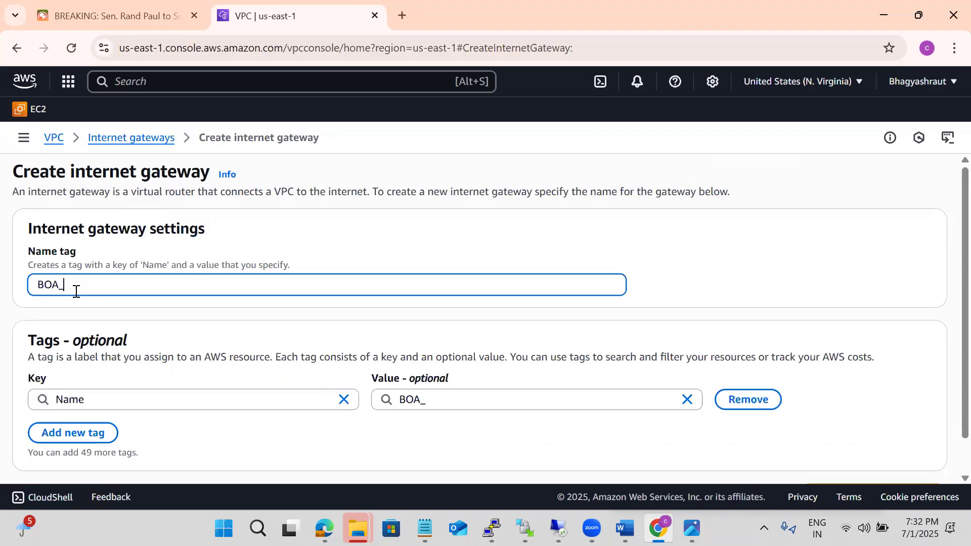
pyautogui.press('BackSpace')
pyautogui.write('-Internet_Gatewya')
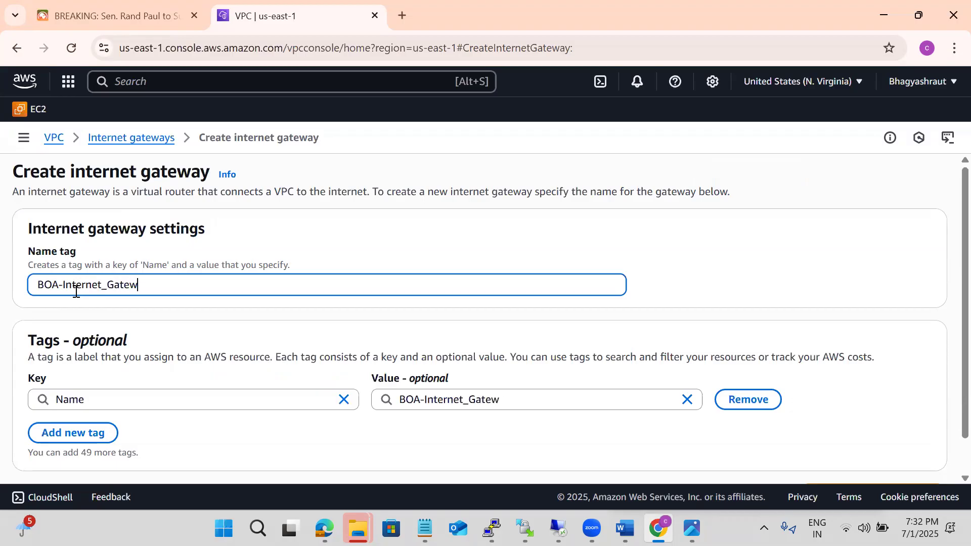
pyautogui.press('BackSpace')
pyautogui.press('BackSpace')
pyautogui.write('ay')
# Change the name tag to BOA-Internet-Gateway, with a hyphen before Gateway, and create the internet gateway
pyautogui.click(107, 289)
pyautogui.press('BackSpace')
pyautogui.write('-')
pyautogui.click(501, 264)
pyautogui.scroll(-2, 501, 268)
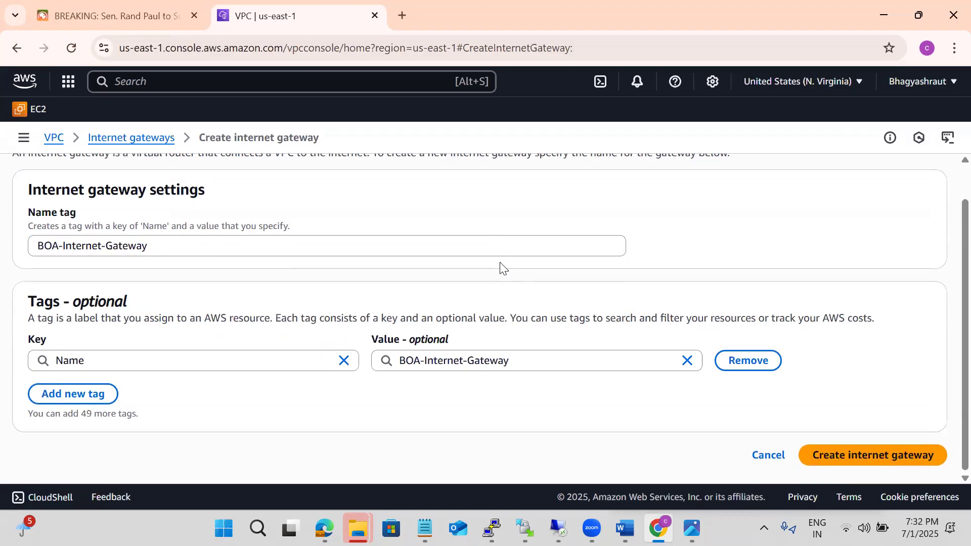
pyautogui.click(806, 441)
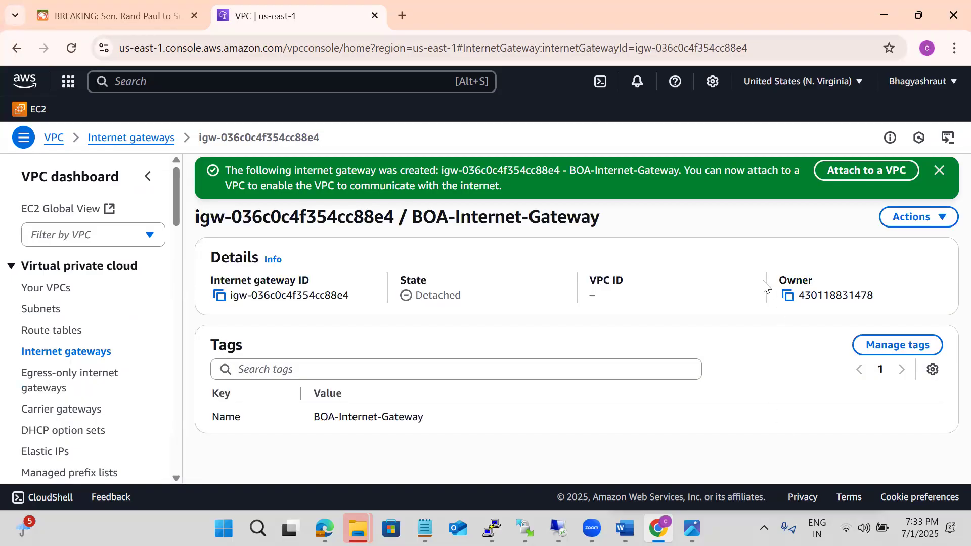
# Start attaching BOA-Internet-Gateway to a VPC and open the choice of available VPCs
pyautogui.click(896, 224)
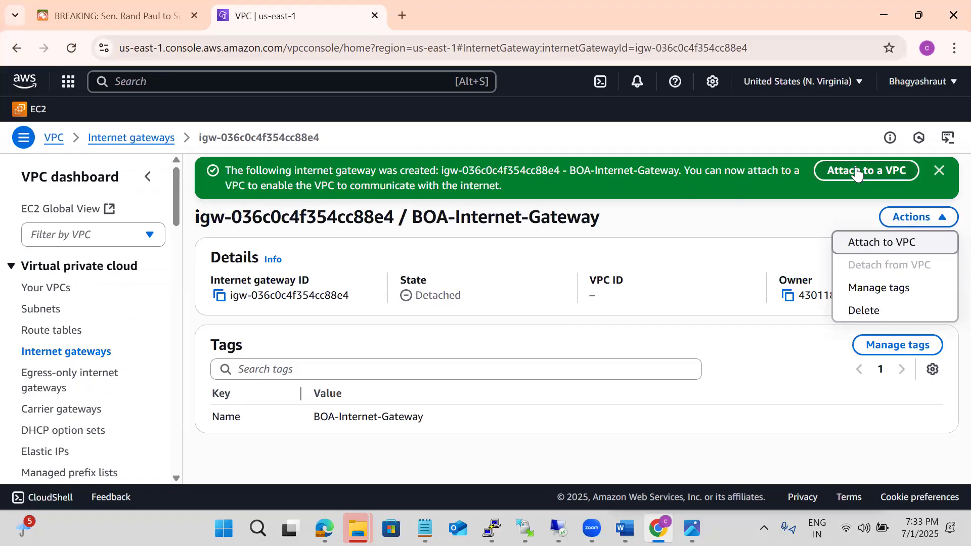
pyautogui.click(897, 226)
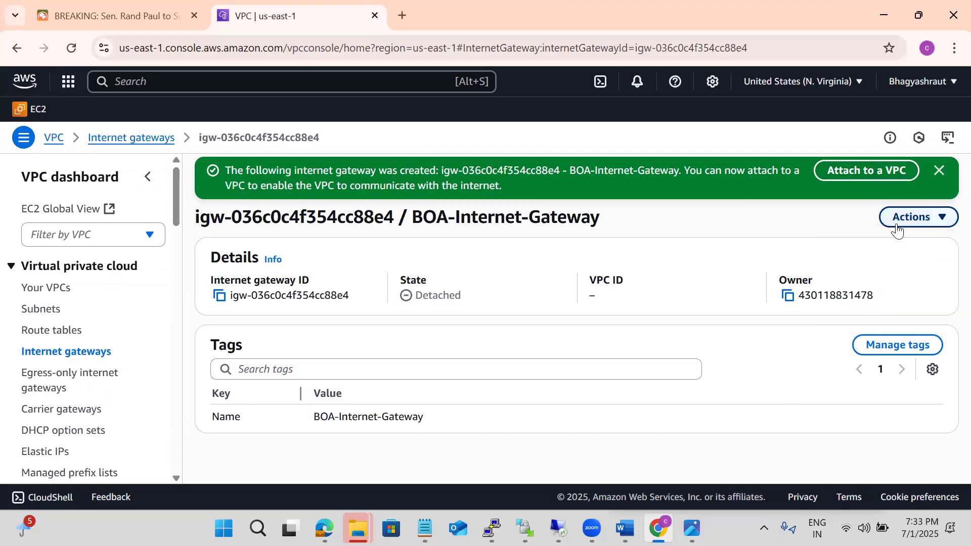
pyautogui.click(896, 227)
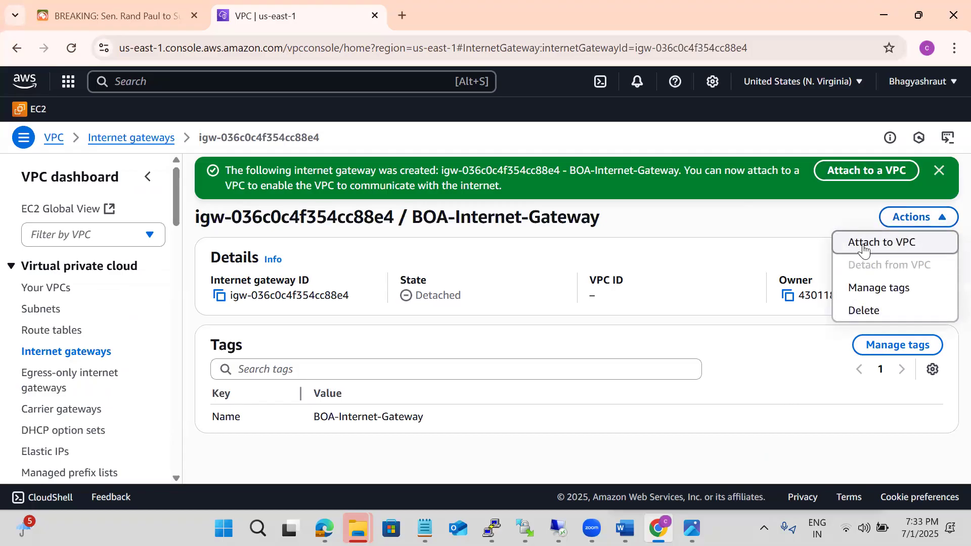
pyautogui.click(864, 244)
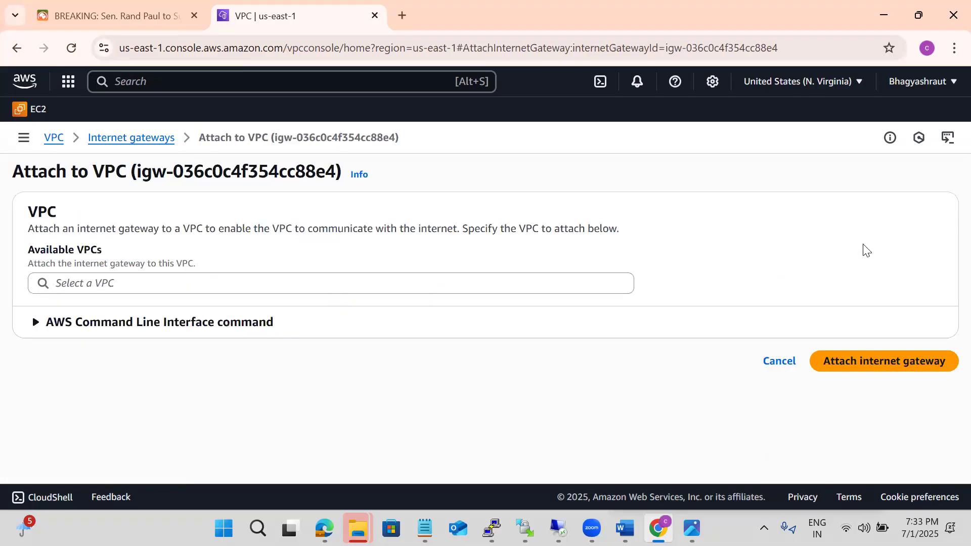
pyautogui.click(304, 279)
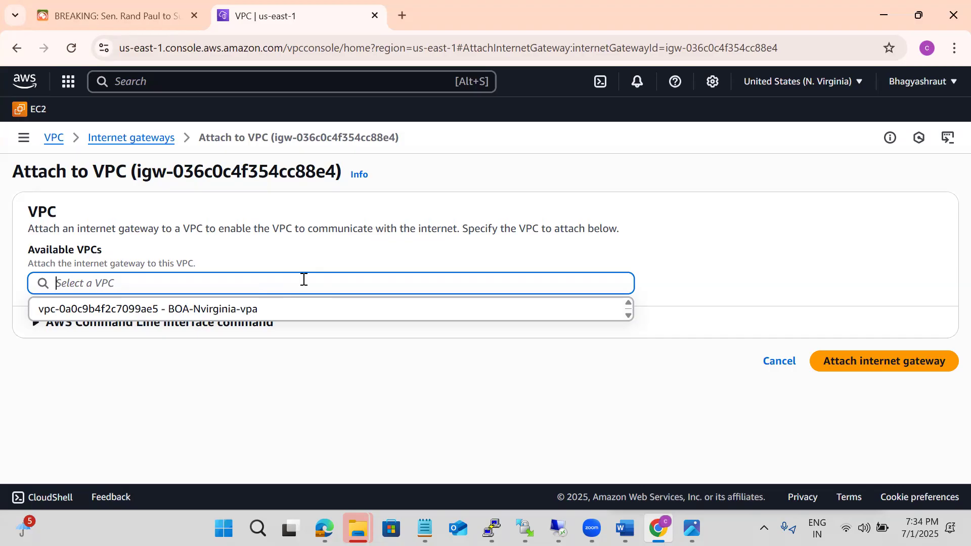
# Attach BOA-Internet-Gateway to the BOA-Nvirginia-vpa VPC and review its attachment in the list of internet gateways
pyautogui.click(179, 311)
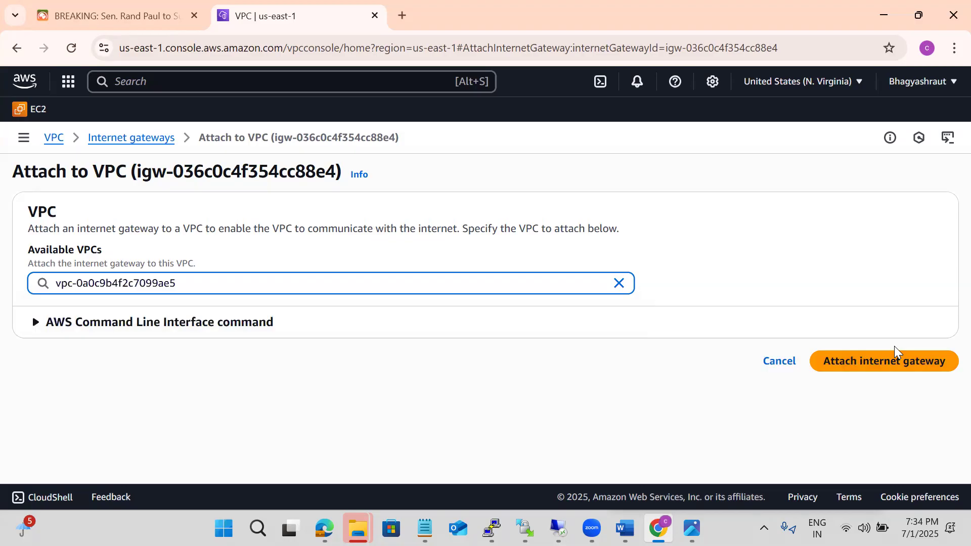
pyautogui.click(868, 364)
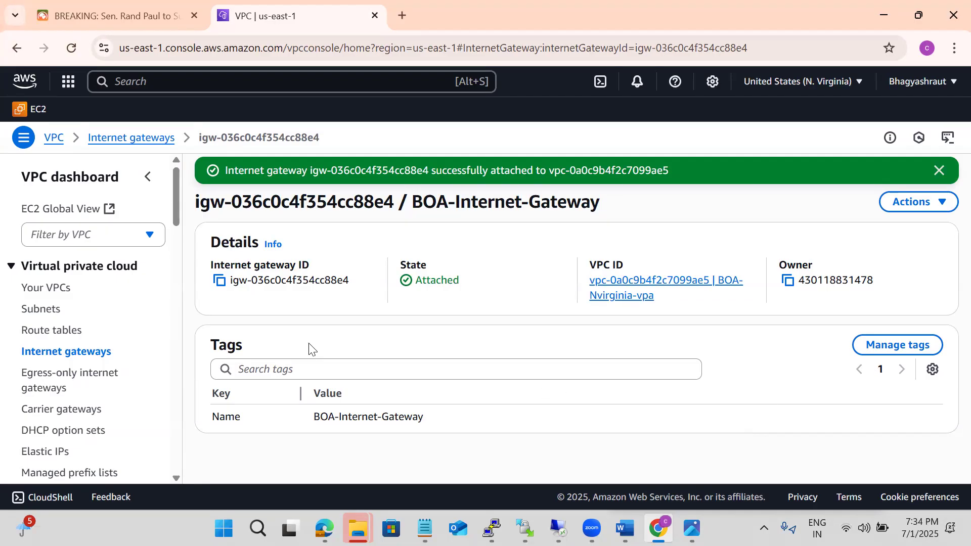
pyautogui.click(45, 286)
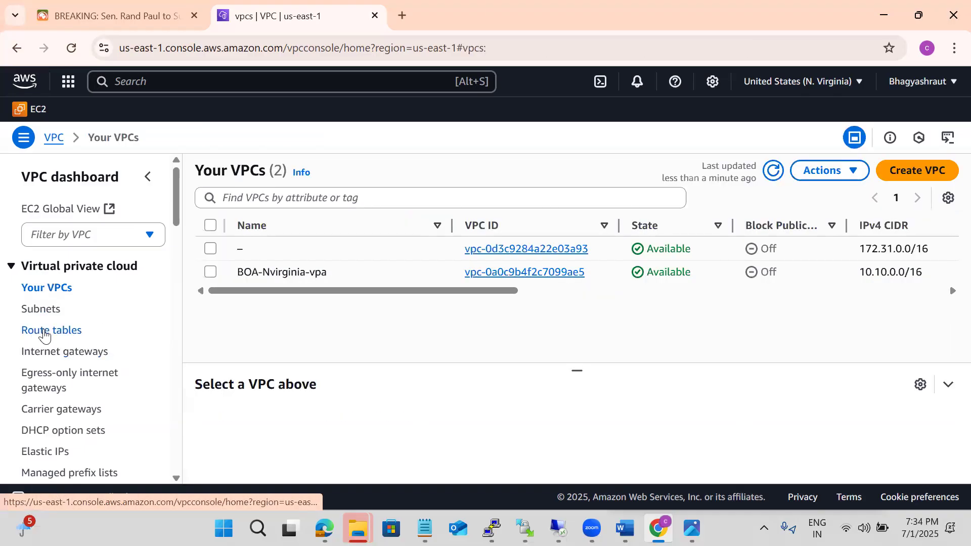
pyautogui.click(46, 349)
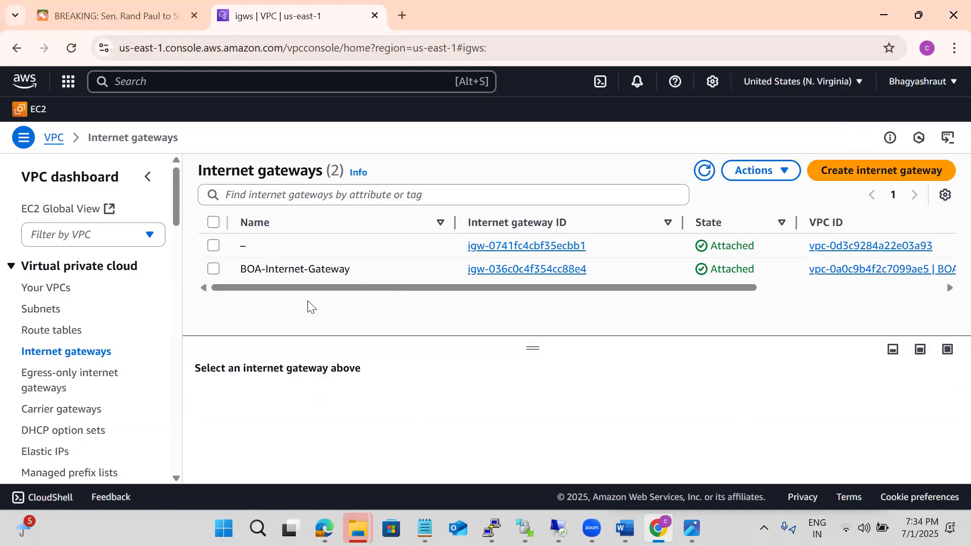
pyautogui.moveTo(302, 289); pyautogui.dragTo(475, 347)
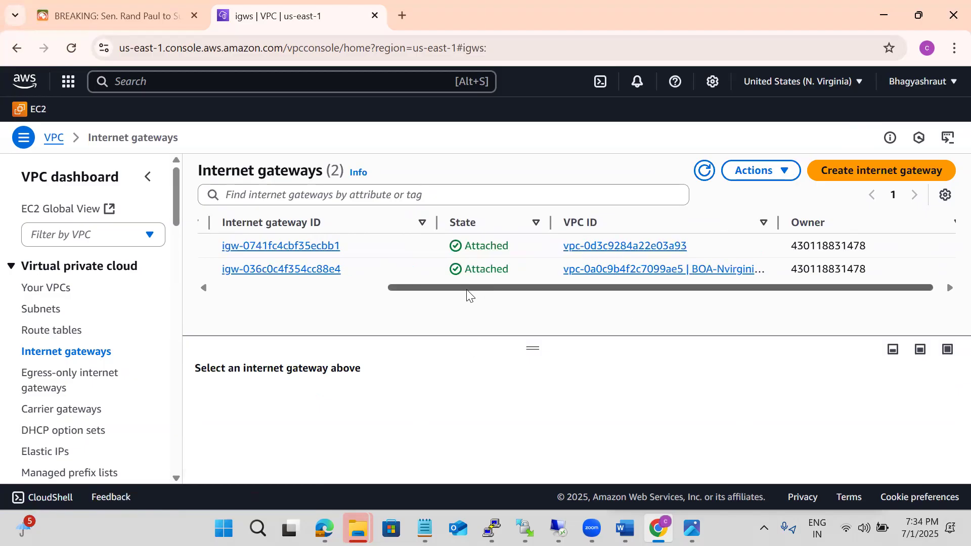
pyautogui.moveTo(463, 291); pyautogui.dragTo(284, 302)
pyautogui.moveTo(263, 244)
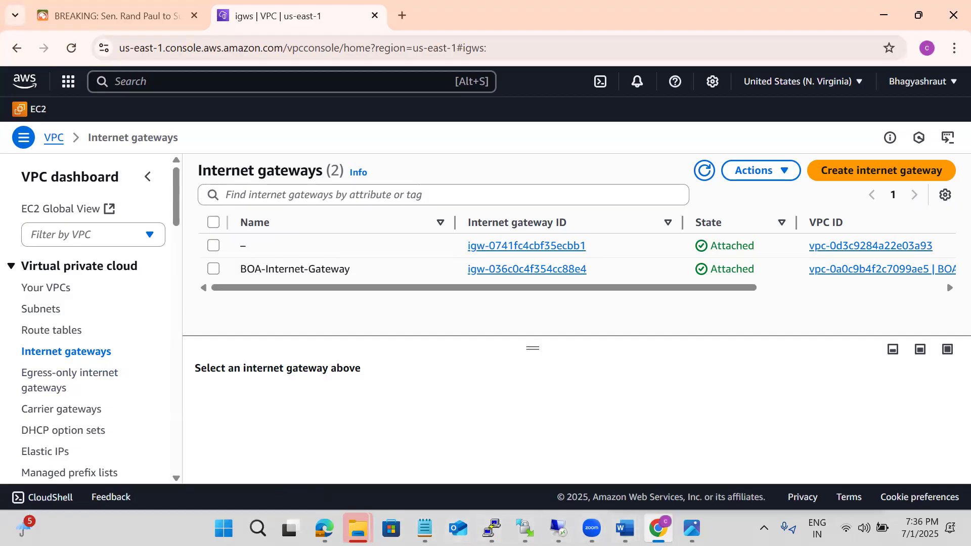
# Switch to the Notepad notes and add the lines "IG" and "Attached that IG to VPC" below the subnet list
pyautogui.moveTo(526, 529)
pyautogui.click(425, 528)
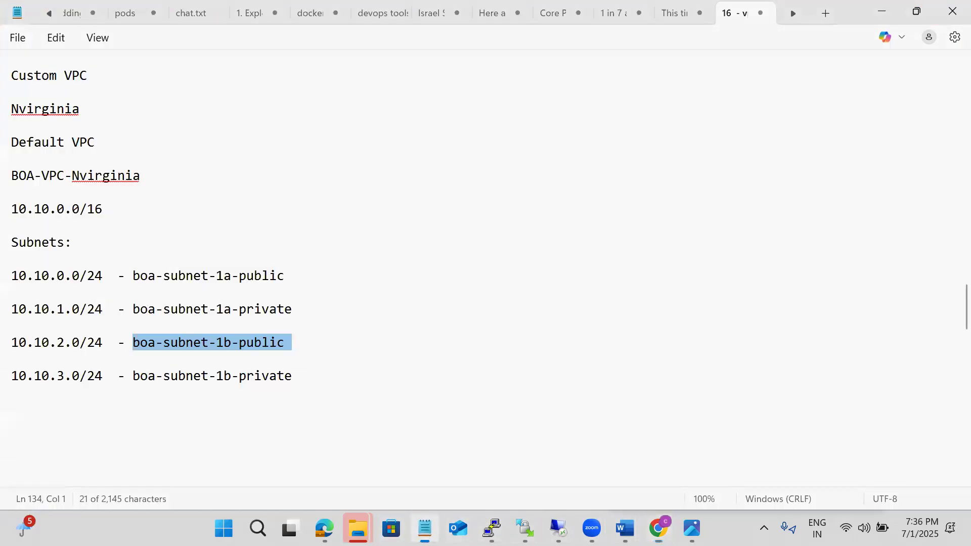
pyautogui.click(308, 383)
pyautogui.press('Return')
pyautogui.press('Return')
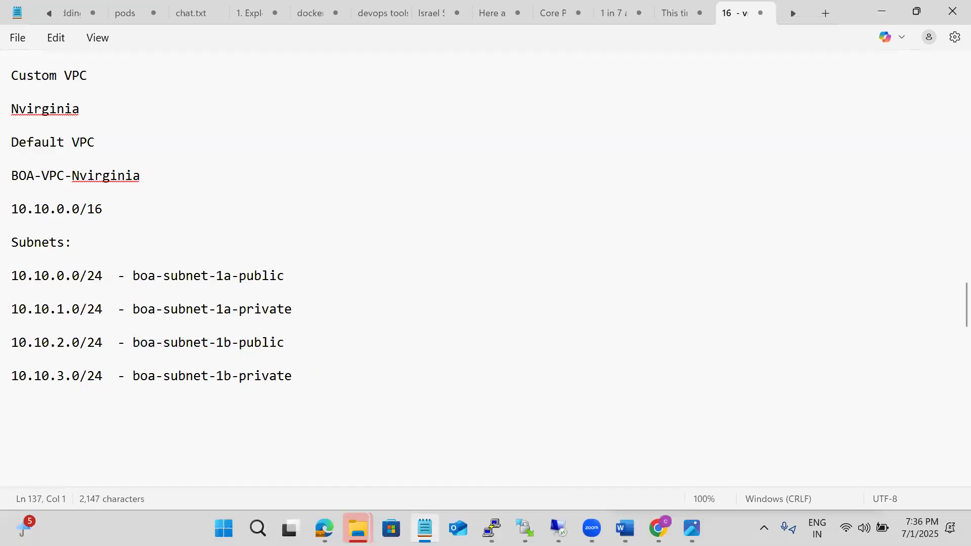
pyautogui.write('IG')
pyautogui.press('Return')
pyautogui.press('Return')
pyautogui.write('Attached tha')
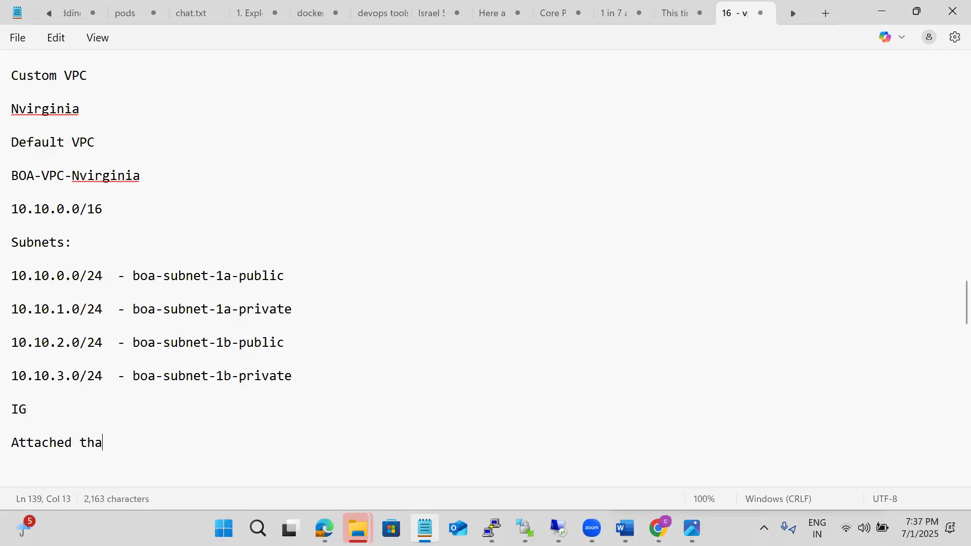
pyautogui.write('t IG to VPC')
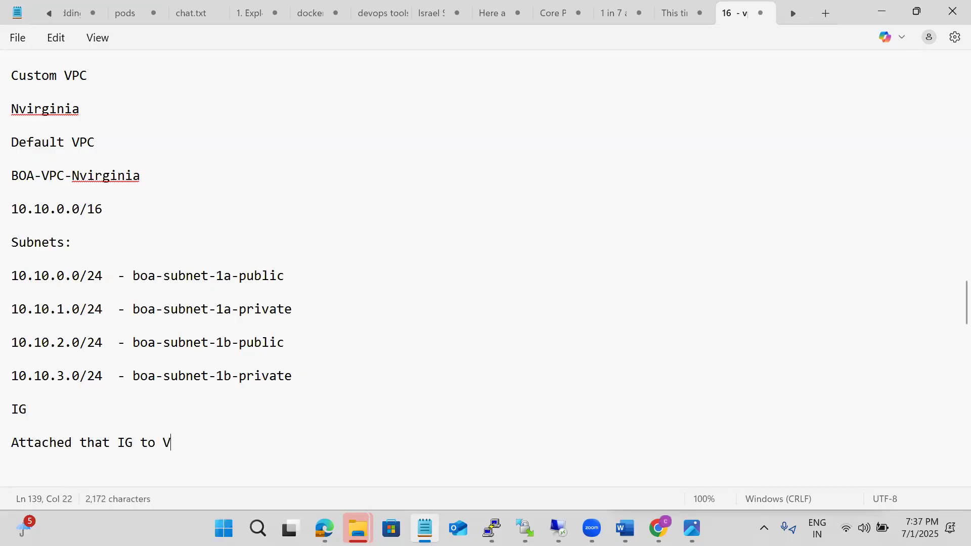
# Add the heading "Route Table:" below the internet gateway notes, with blank lines around it
pyautogui.press('Return')
pyautogui.press('Return')
pyautogui.press('Return')
pyautogui.press('Return')
pyautogui.press('Return')
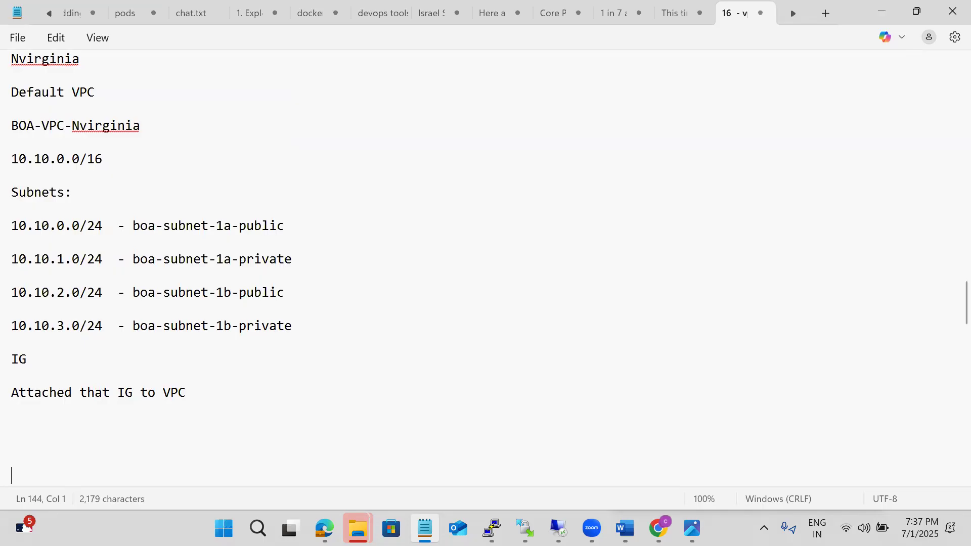
pyautogui.press('Up')
pyautogui.write('Route Table:')
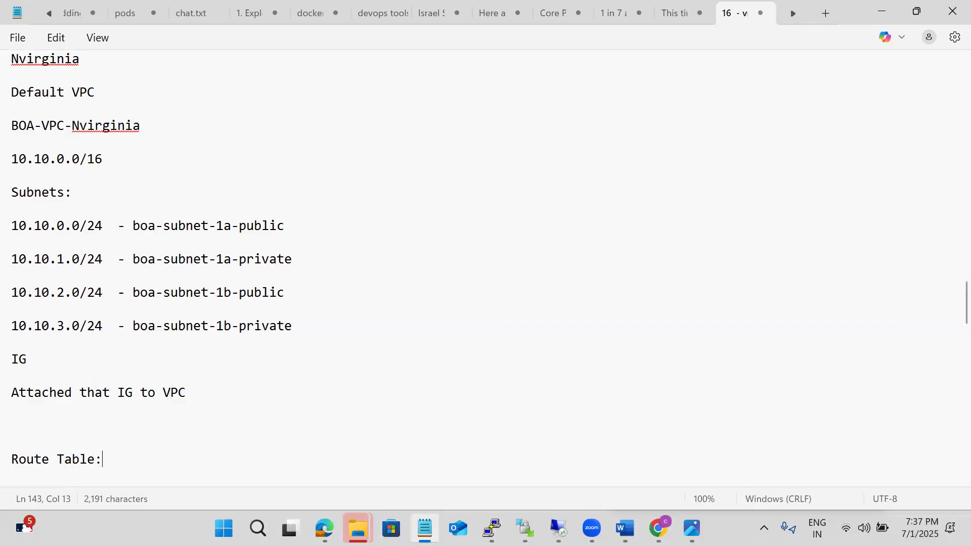
pyautogui.press('Return')
pyautogui.press('Return')
pyautogui.press('Return')
pyautogui.press('Return')
pyautogui.press('Return')
pyautogui.press('Return')
pyautogui.press('Return')
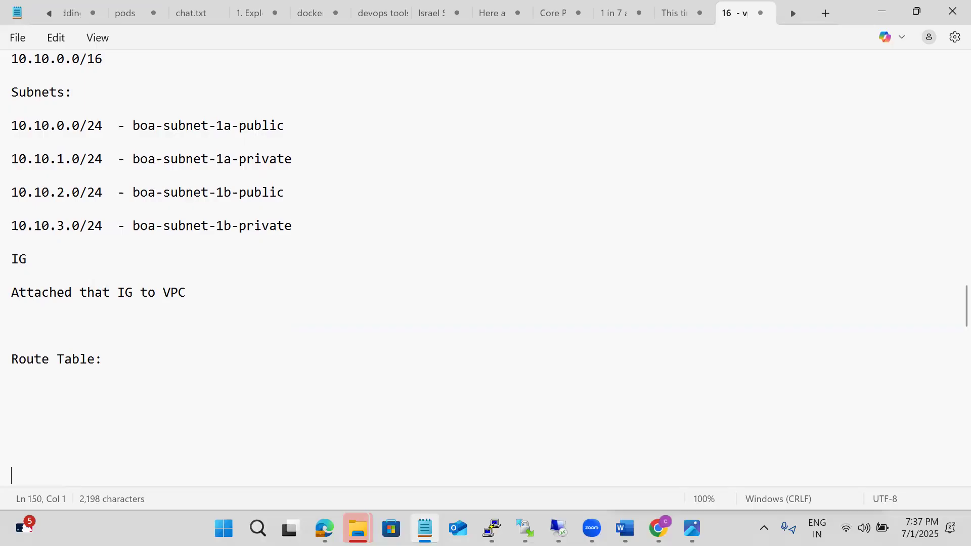
# Add the lines "5 vpc" and "10 vpc" under the Route Table heading
pyautogui.click(43, 381)
pyautogui.press('Return')
pyautogui.click(129, 359)
pyautogui.press('Return')
pyautogui.press('Return')
pyautogui.write('5 ')
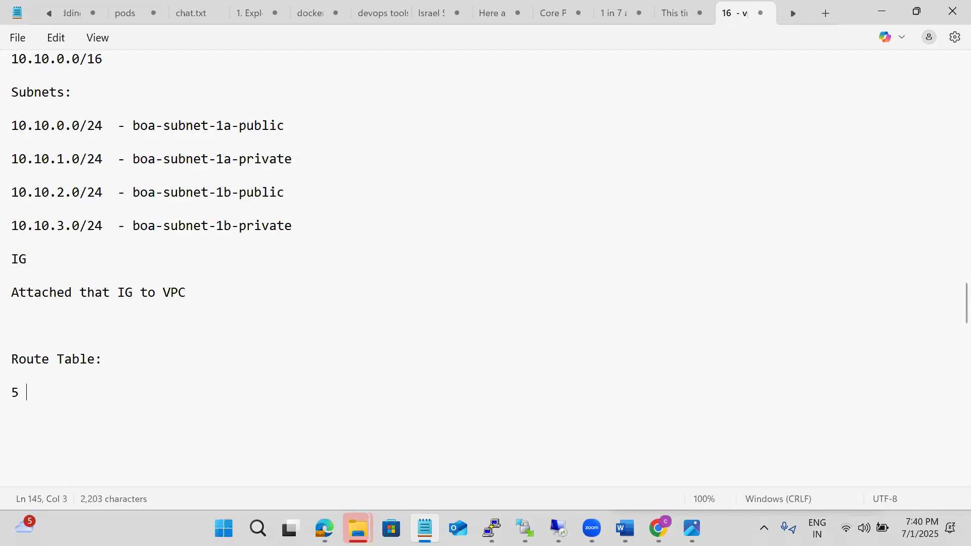
pyautogui.write('vpc')
pyautogui.press('Return')
pyautogui.press('Return')
pyautogui.write('10 vpc')
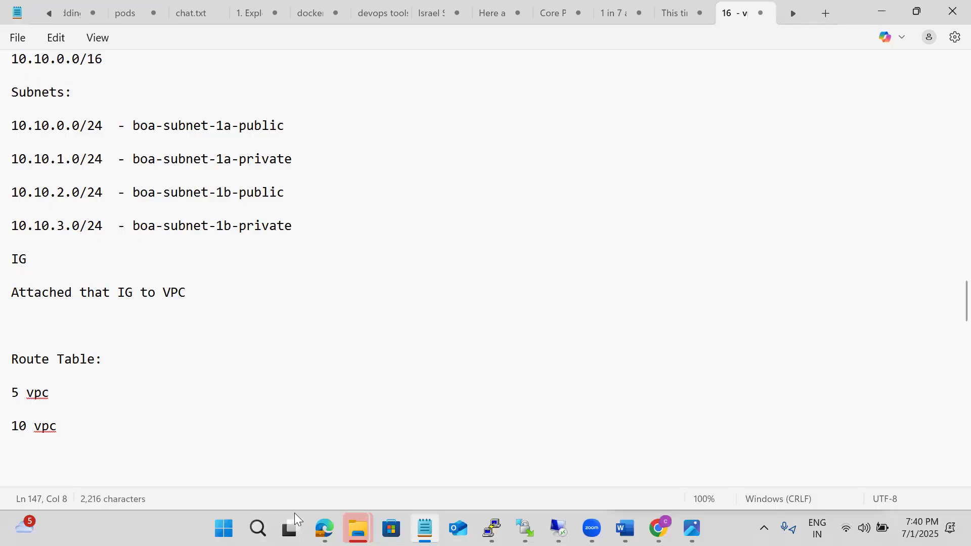
# Return to the AWS console in Chrome and examine the details and routes of the BOA VPC's main route table
pyautogui.moveTo(324, 529)
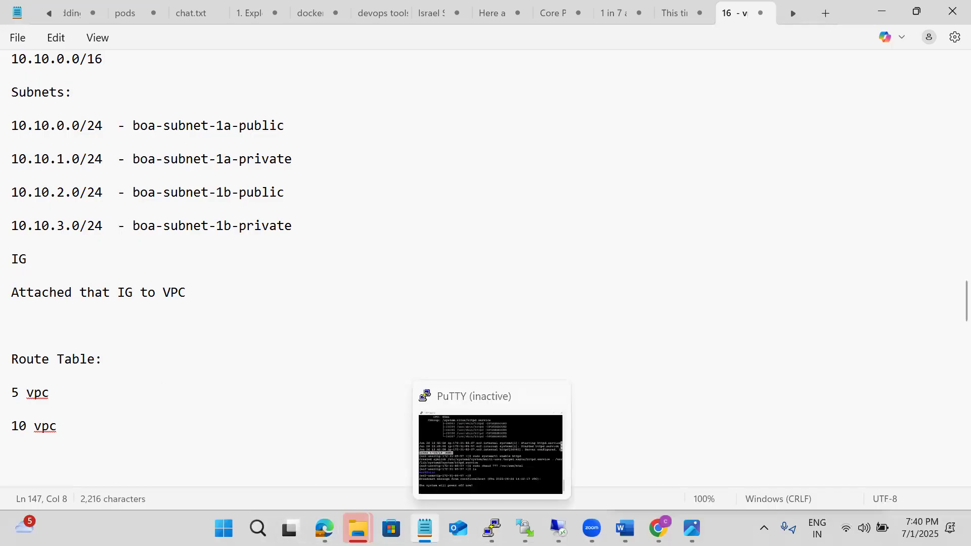
pyautogui.click(492, 528)
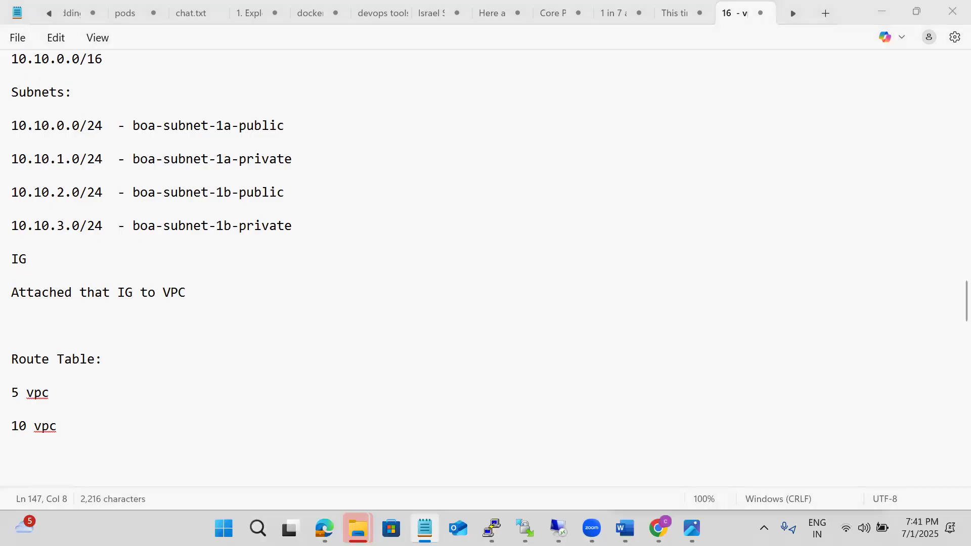
pyautogui.hotkey('alt', 'Tab')
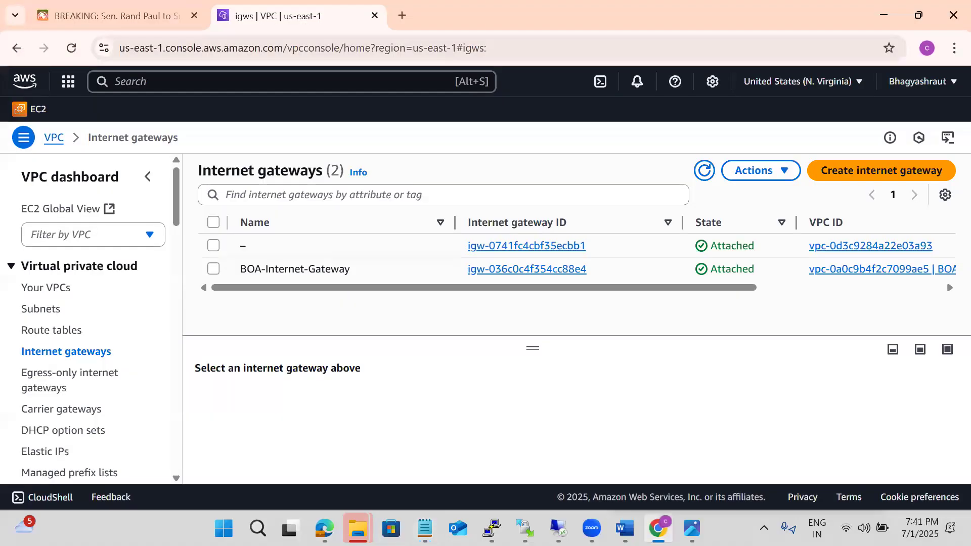
pyautogui.click(75, 332)
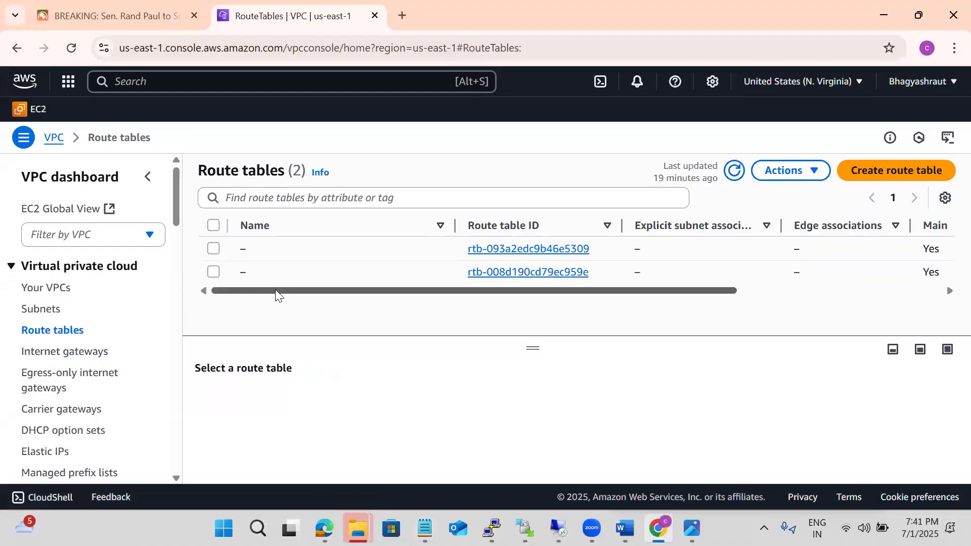
pyautogui.moveTo(438, 292); pyautogui.dragTo(603, 292)
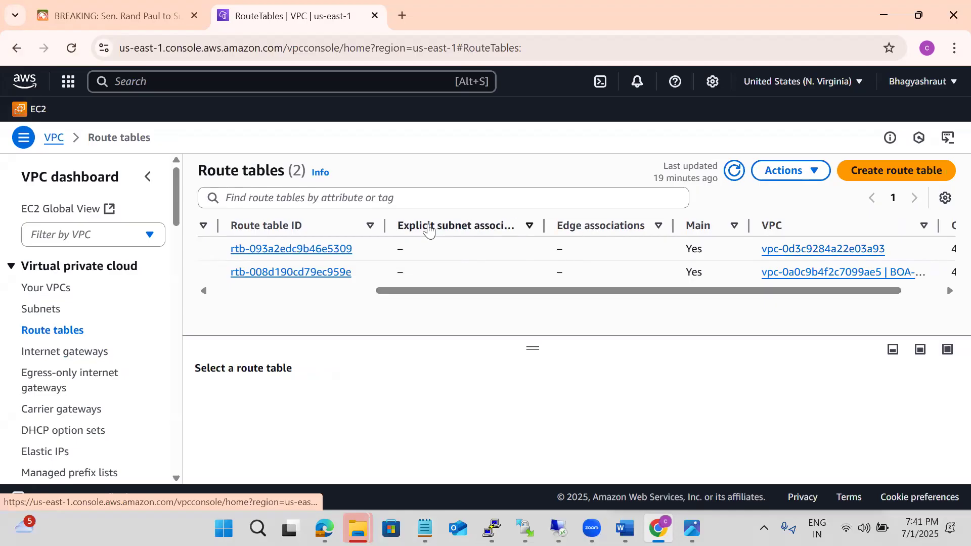
pyautogui.click(303, 273)
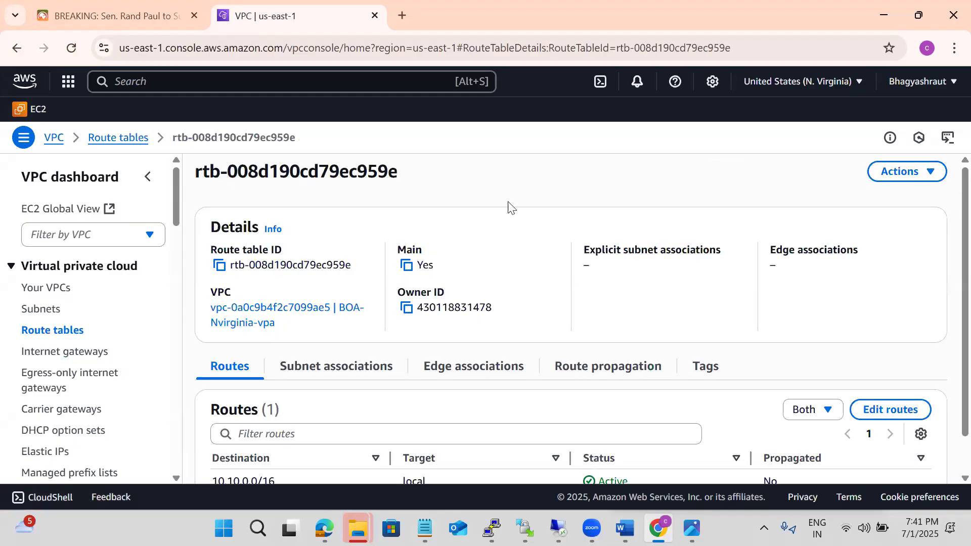
pyautogui.scroll(-2, 509, 183)
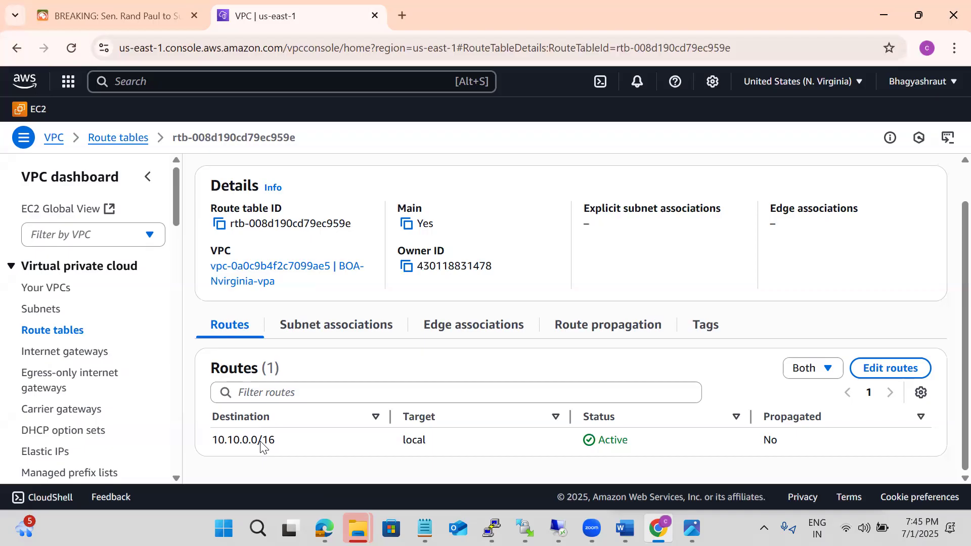
# Start a new route table and name it BOA-Public_route
pyautogui.click(45, 338)
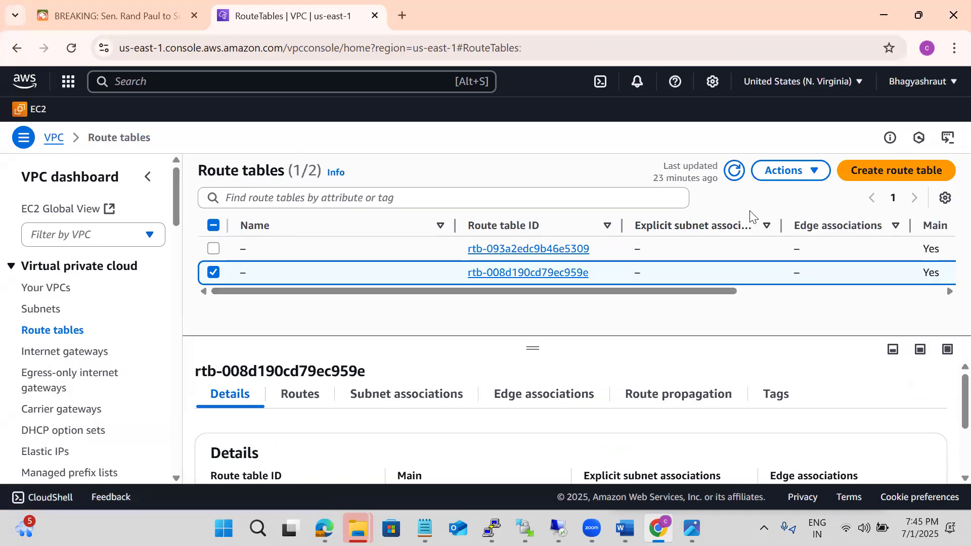
pyautogui.click(883, 170)
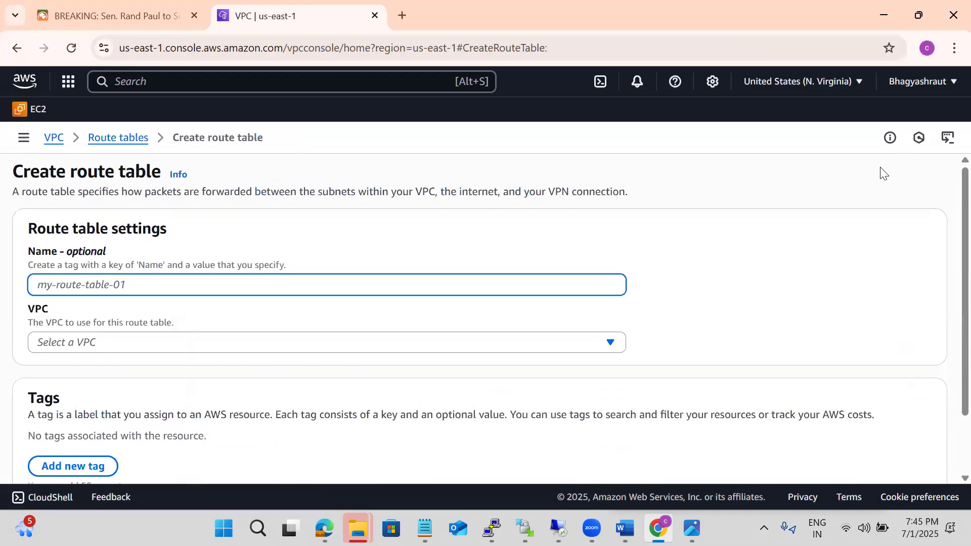
pyautogui.write('bOA')
pyautogui.press('BackSpace')
pyautogui.press('BackSpace')
pyautogui.press('BackSpace')
pyautogui.write('BOA-Public_route')
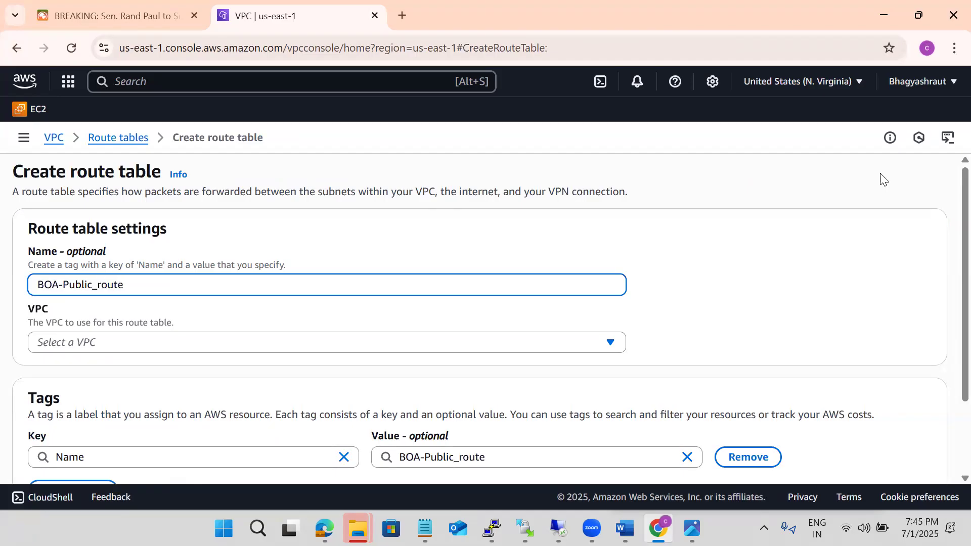
# Assign the new route table to the BOA-Nvirginia-vpa VPC and create it
pyautogui.click(231, 342)
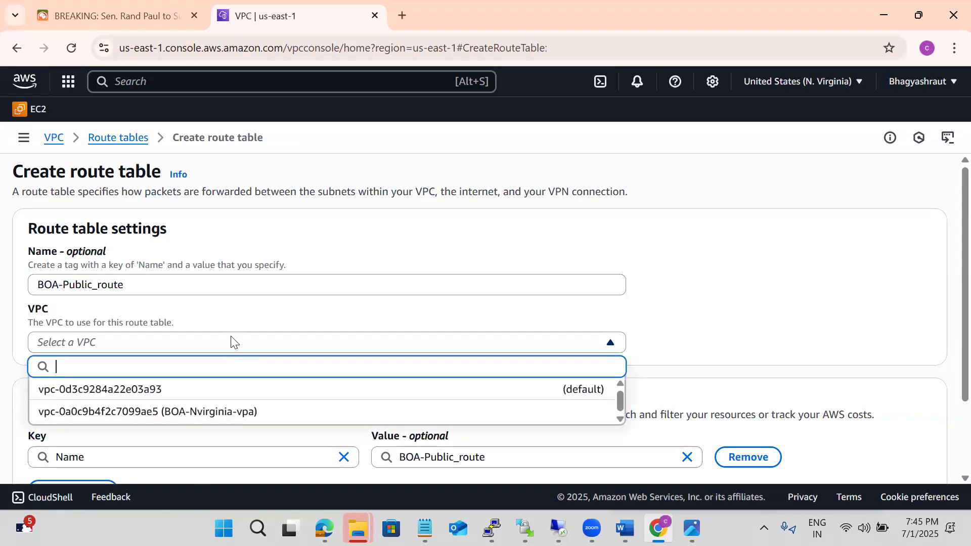
pyautogui.click(125, 407)
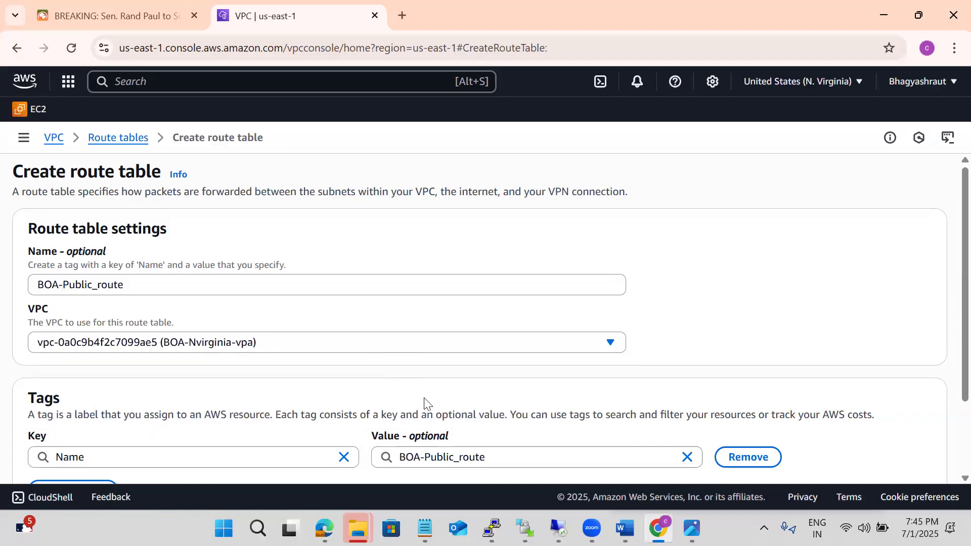
pyautogui.scroll(-3, 710, 344)
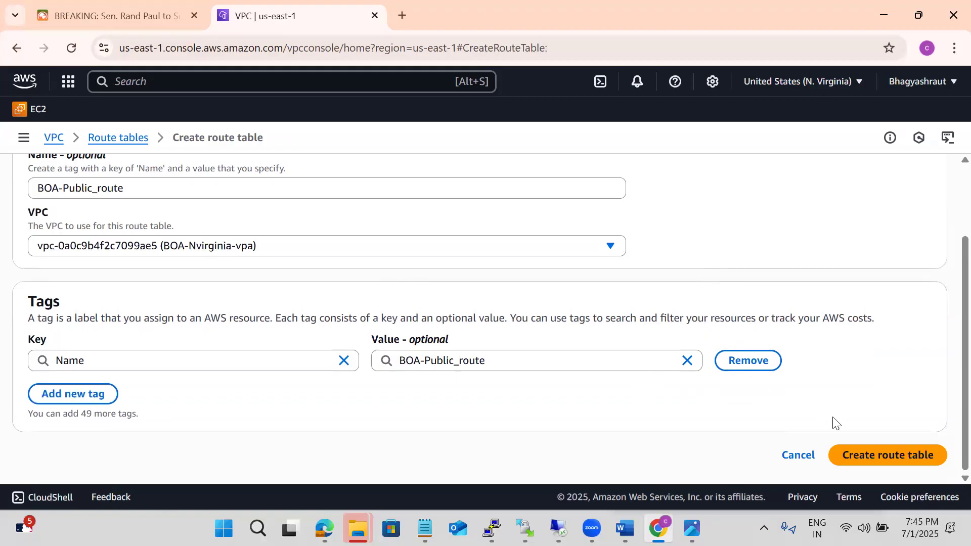
pyautogui.click(859, 445)
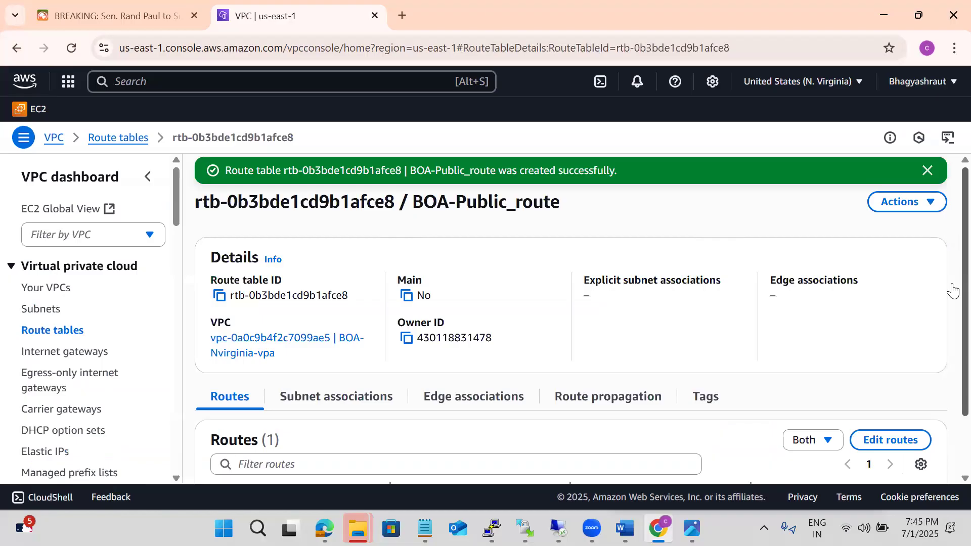
# Add a route in BOA-Public_route with destination 0.0.0.0/0 targeting the BOA-Internet-Gateway internet gateway, and save the changes
pyautogui.scroll(-2, 953, 291)
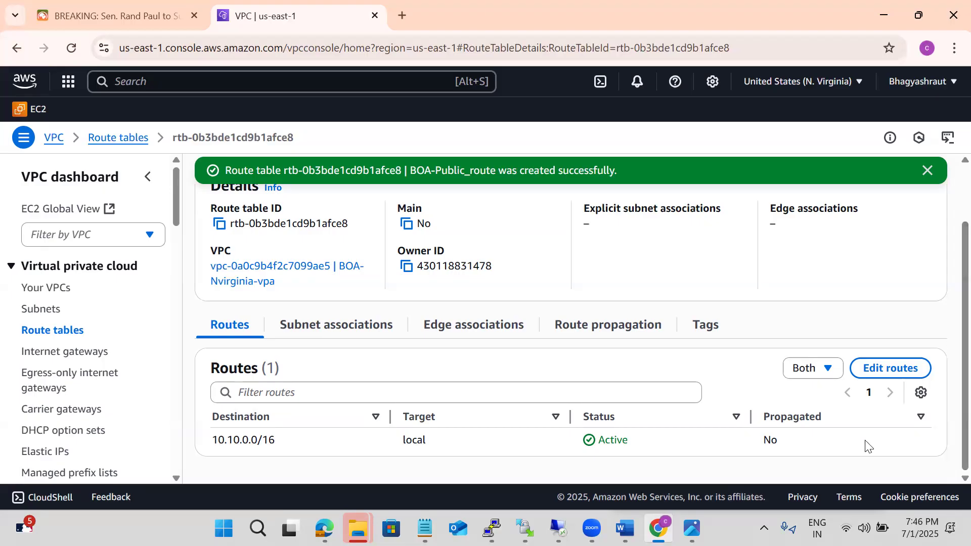
pyautogui.click(891, 368)
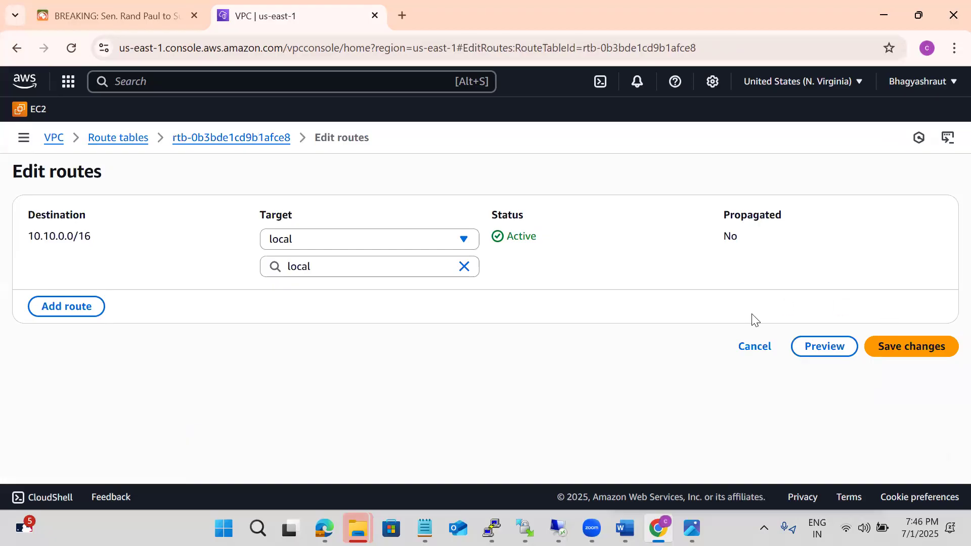
pyautogui.click(78, 306)
pyautogui.click(72, 291)
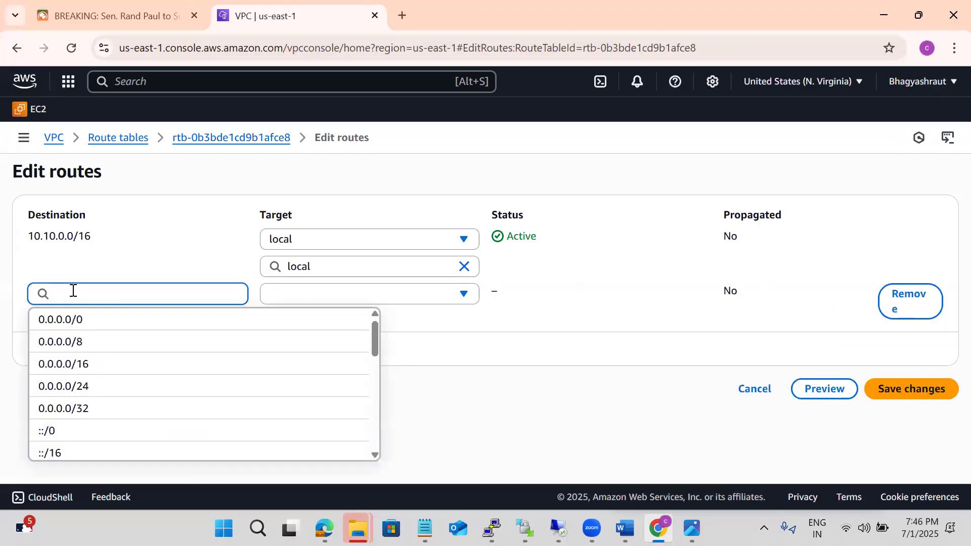
pyautogui.click(63, 323)
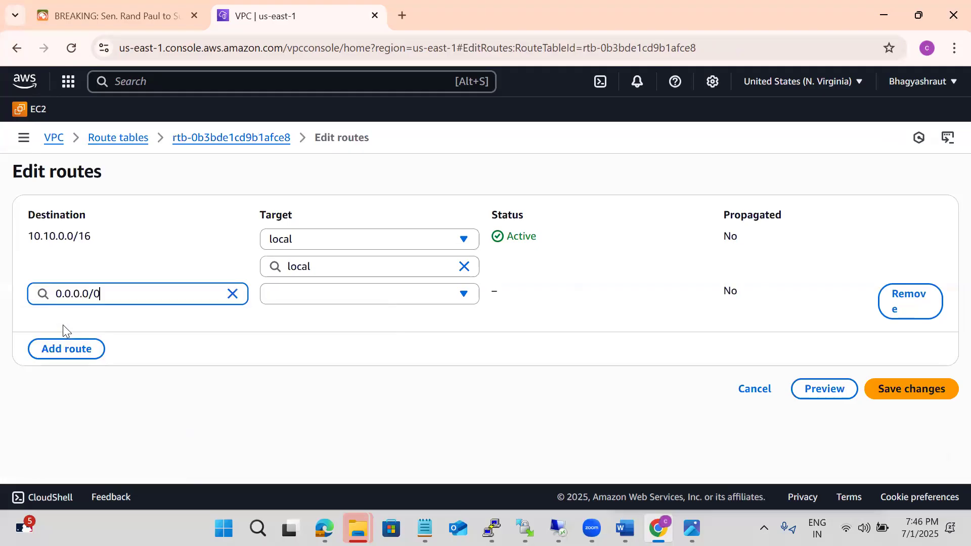
pyautogui.click(300, 297)
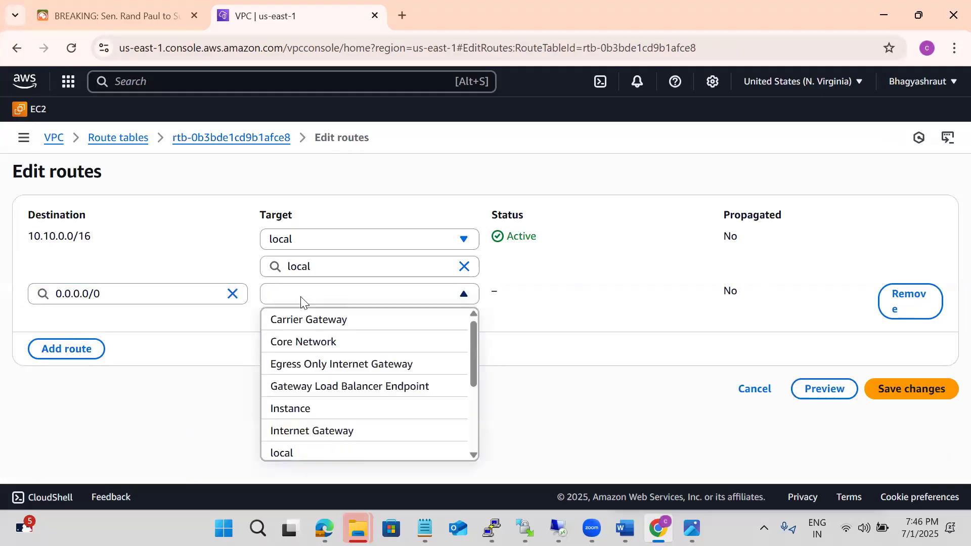
pyautogui.click(313, 432)
pyautogui.click(319, 324)
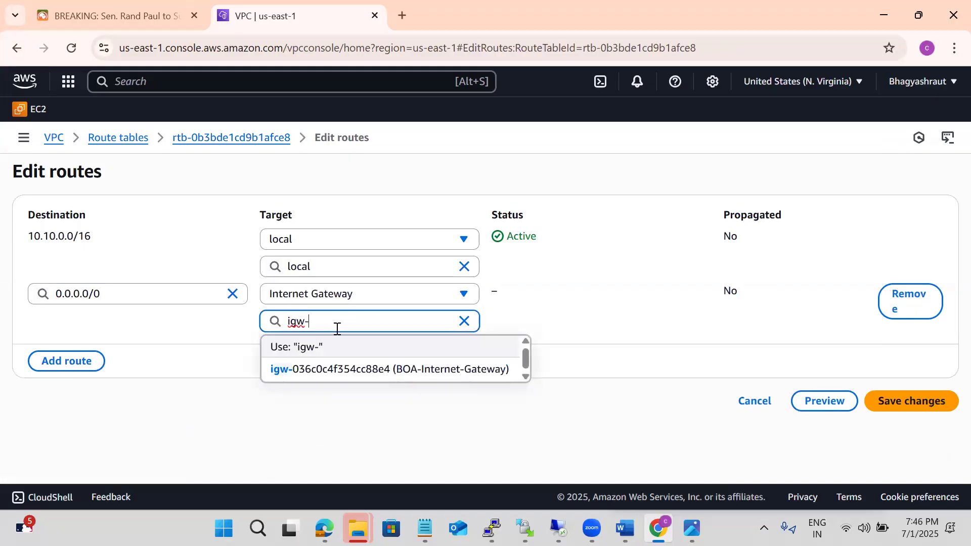
pyautogui.click(356, 370)
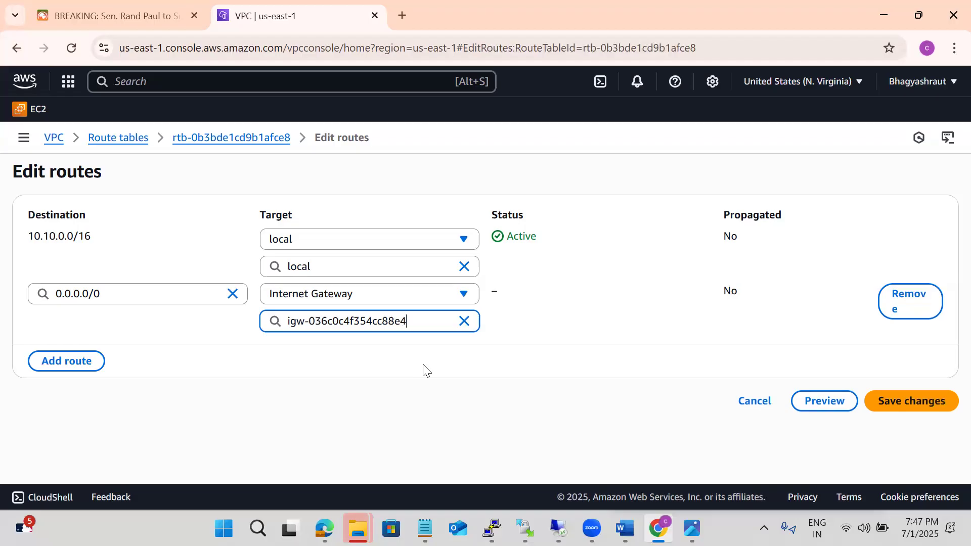
pyautogui.click(881, 401)
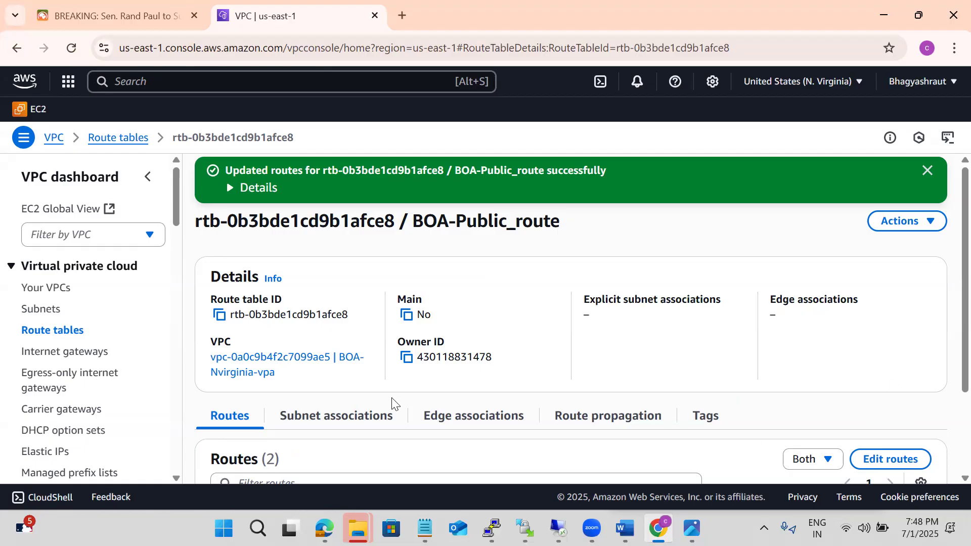
# Associate boa-subnet-1a-public and boa-subnet-1b-public with the BOA-Public_route table and save the associations
pyautogui.click(314, 420)
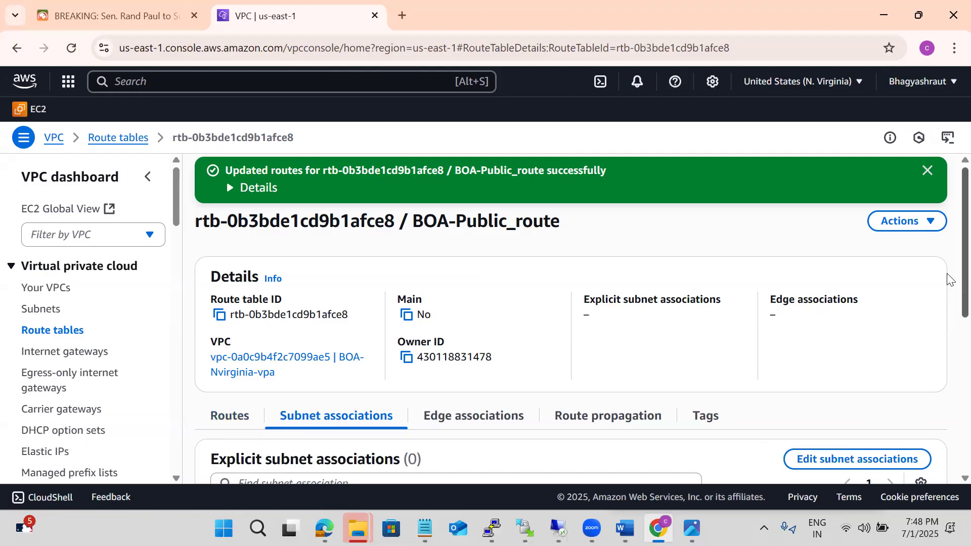
pyautogui.scroll(-4, 948, 303)
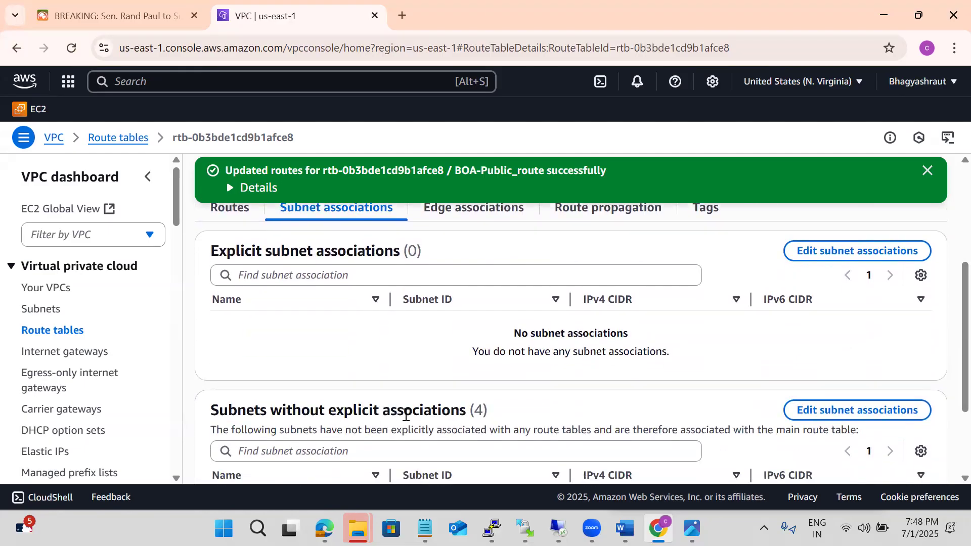
pyautogui.click(818, 253)
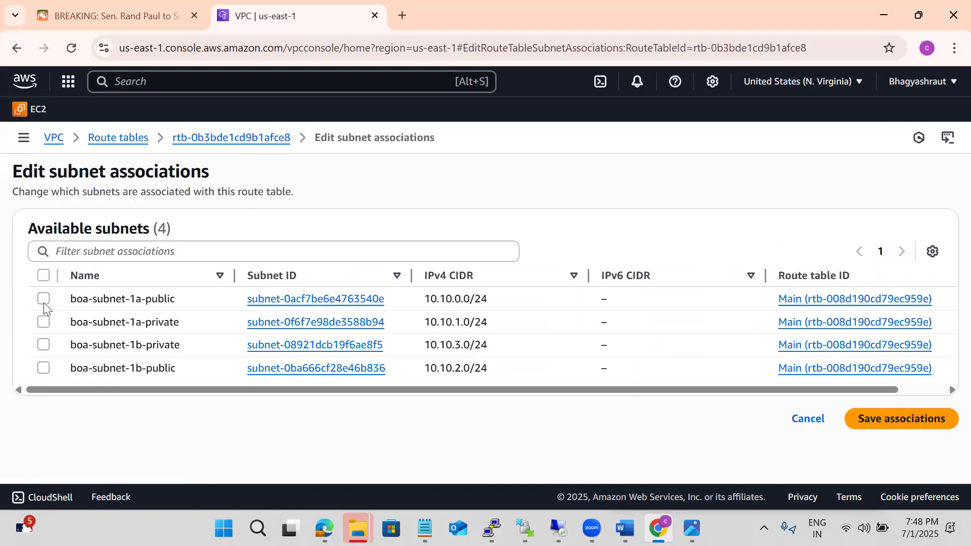
pyautogui.click(44, 301)
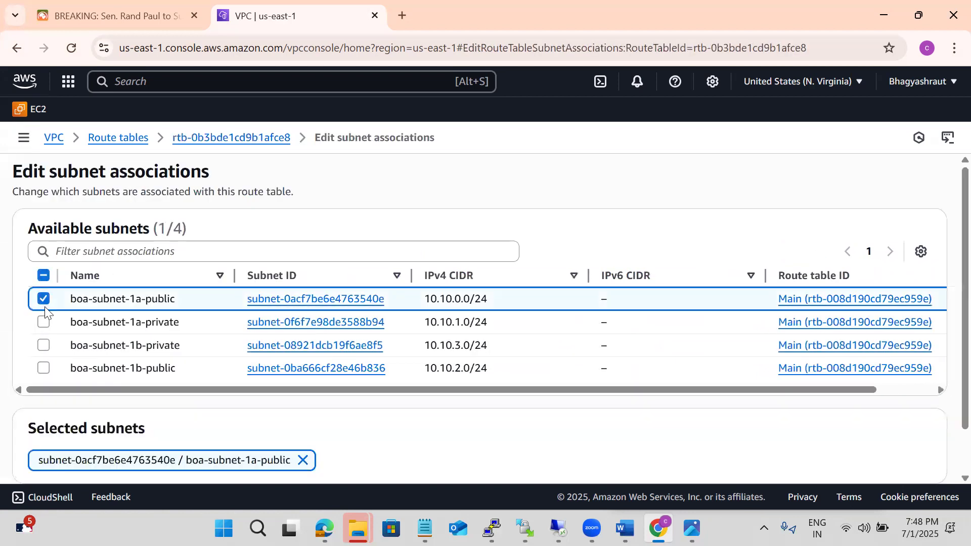
pyautogui.click(44, 369)
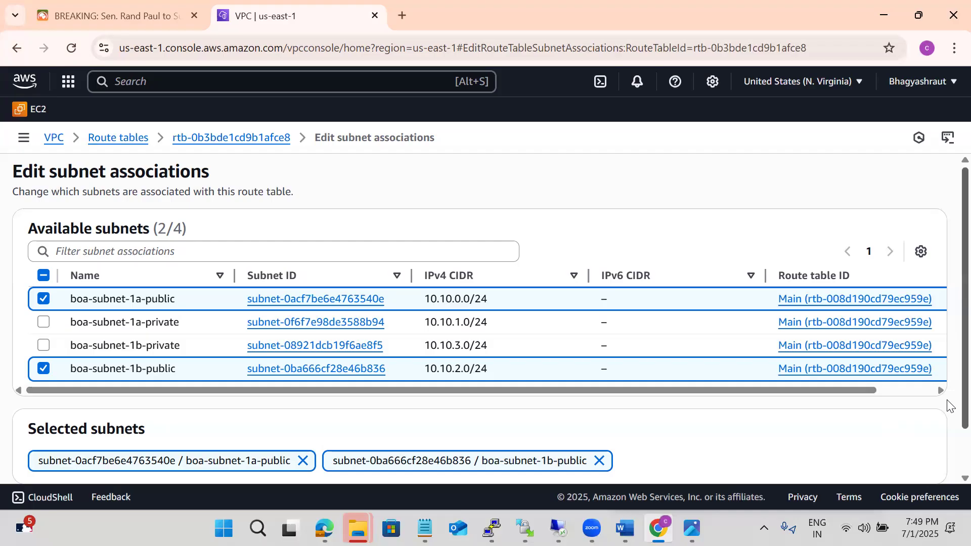
pyautogui.scroll(-1, 950, 404)
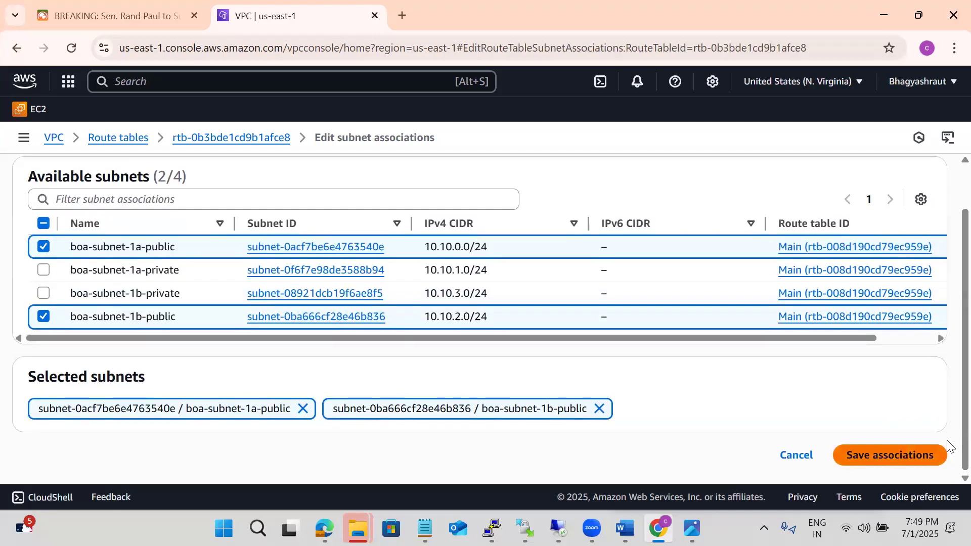
pyautogui.click(947, 445)
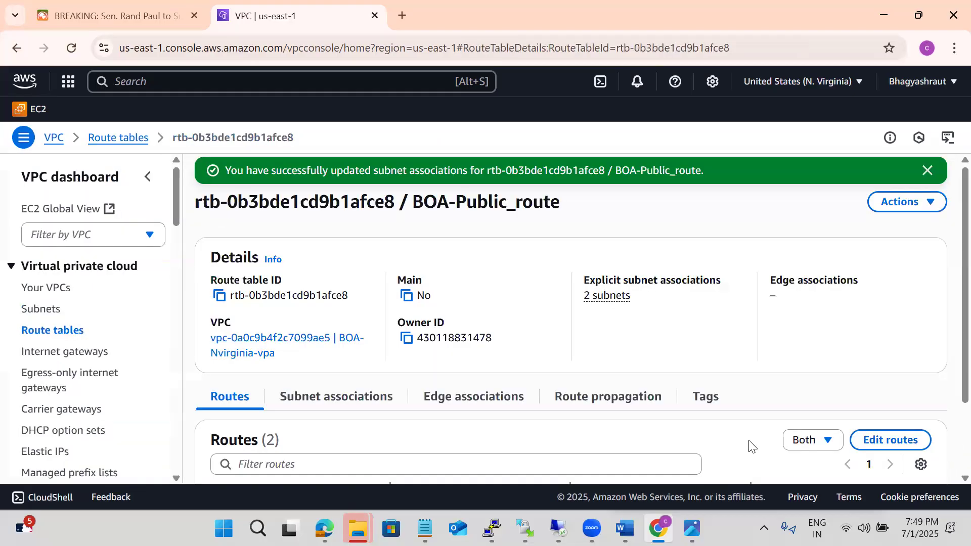
# Sort the subnets list by VPC and examine the route table and routes of boa-subnet-1a-private
pyautogui.click(47, 313)
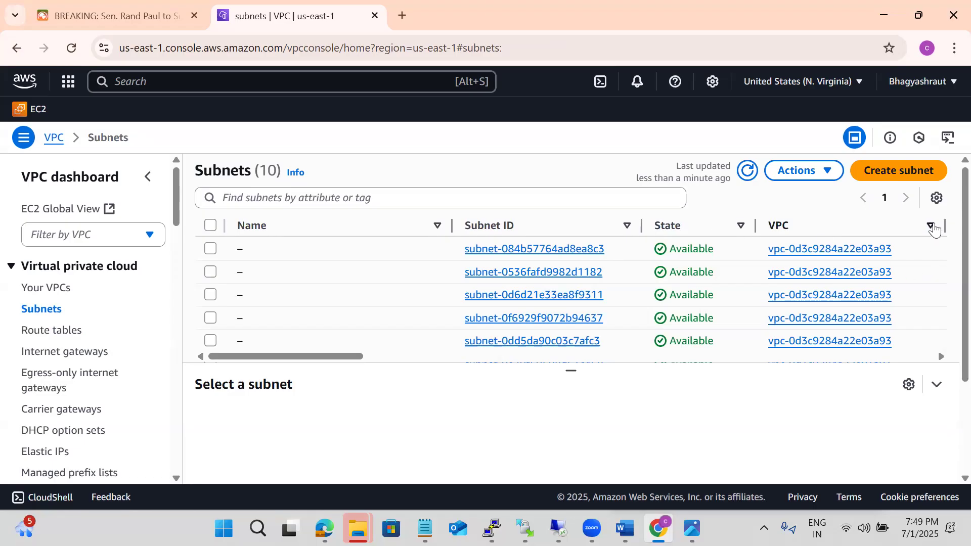
pyautogui.click(932, 226)
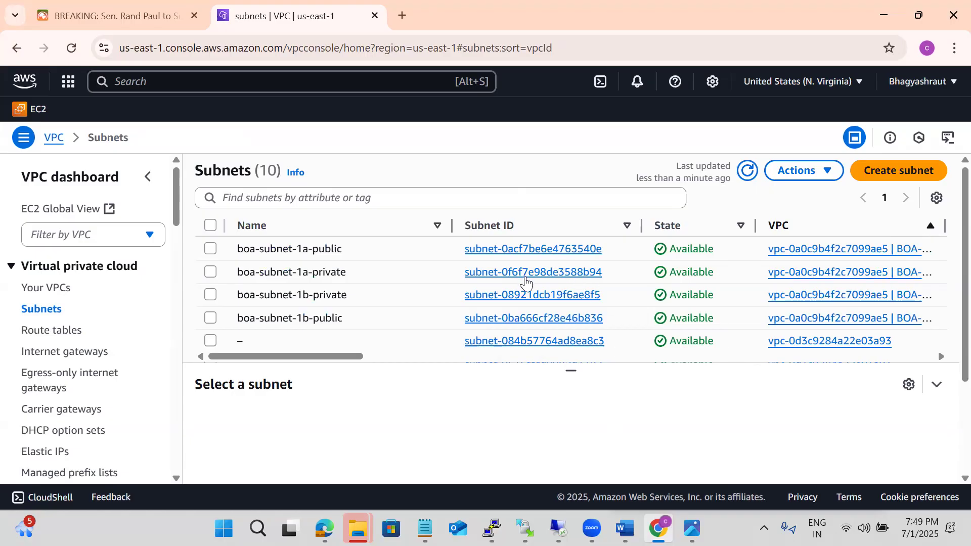
pyautogui.click(525, 271)
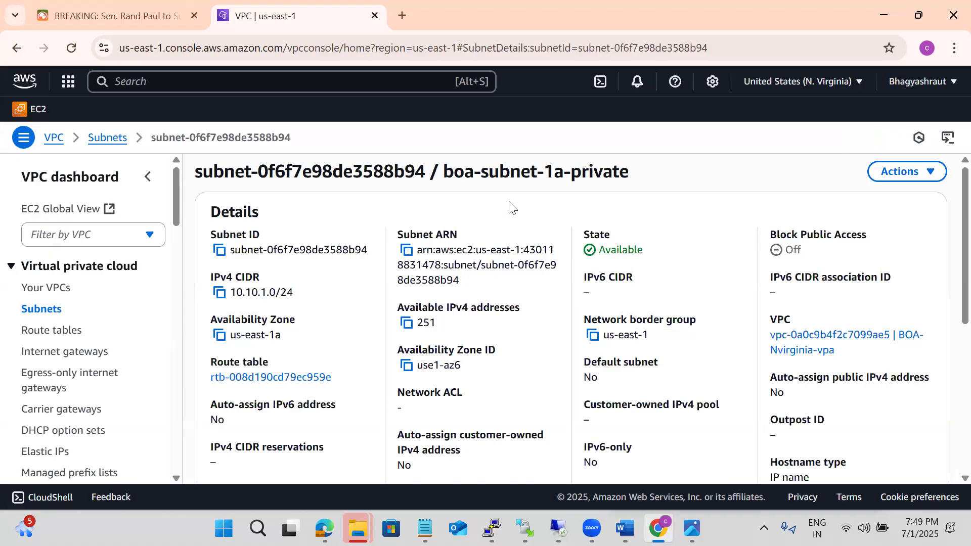
pyautogui.scroll(-1, 510, 202)
pyautogui.scroll(-5, 510, 205)
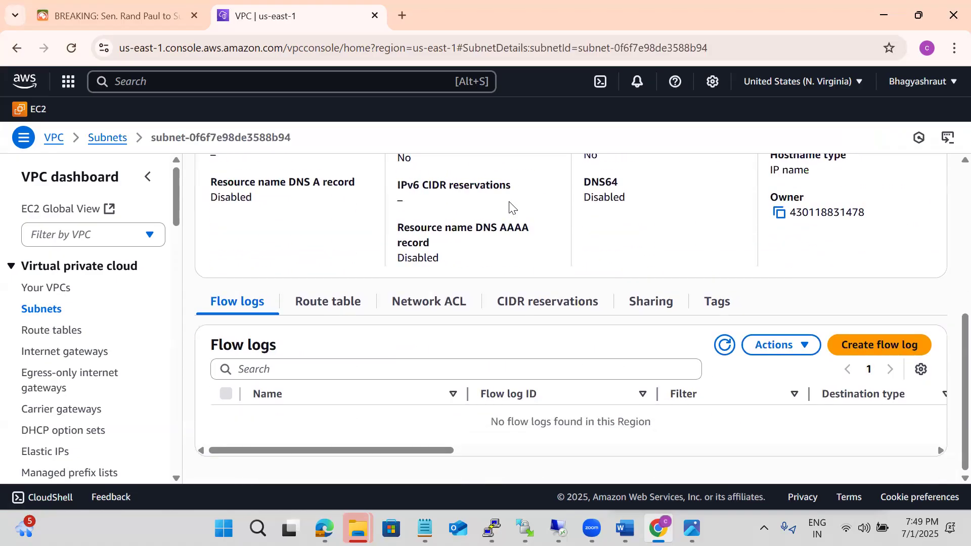
pyautogui.click(333, 303)
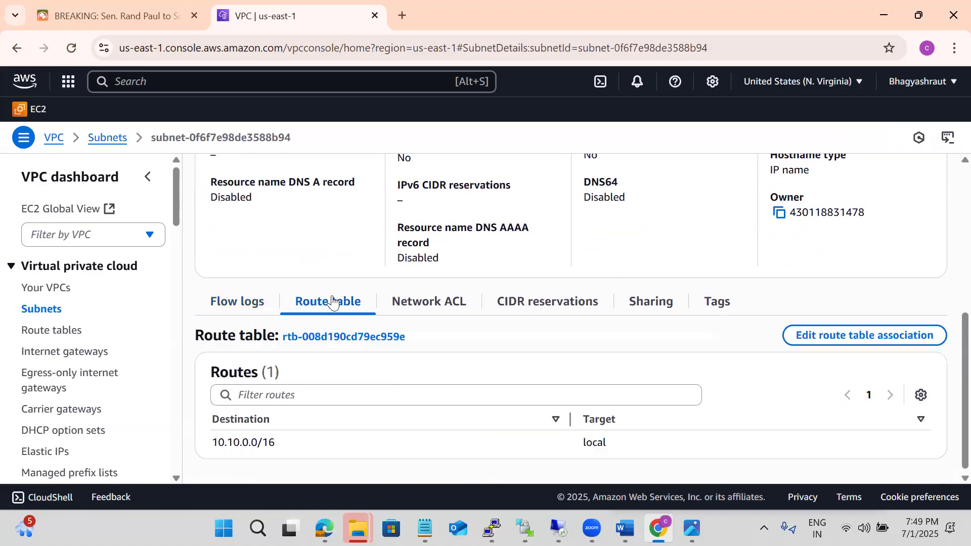
pyautogui.click(325, 361)
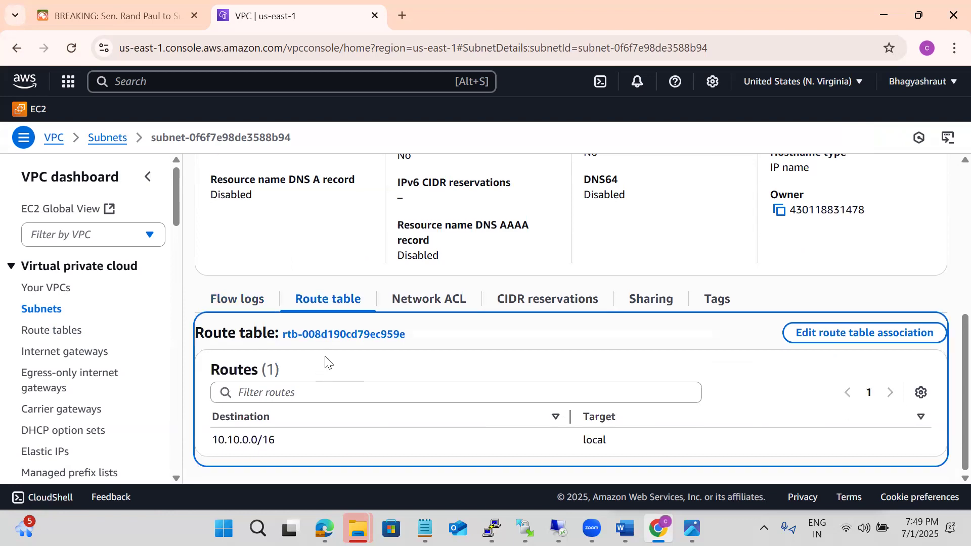
pyautogui.click(920, 294)
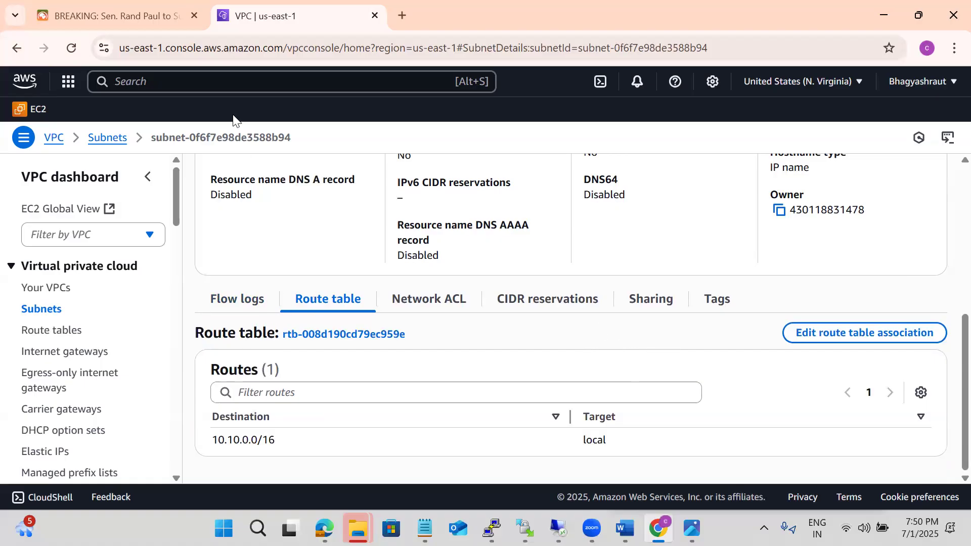
# Return to the subnets list and check which route table and routes boa-subnet-1b-private uses
pyautogui.click(115, 138)
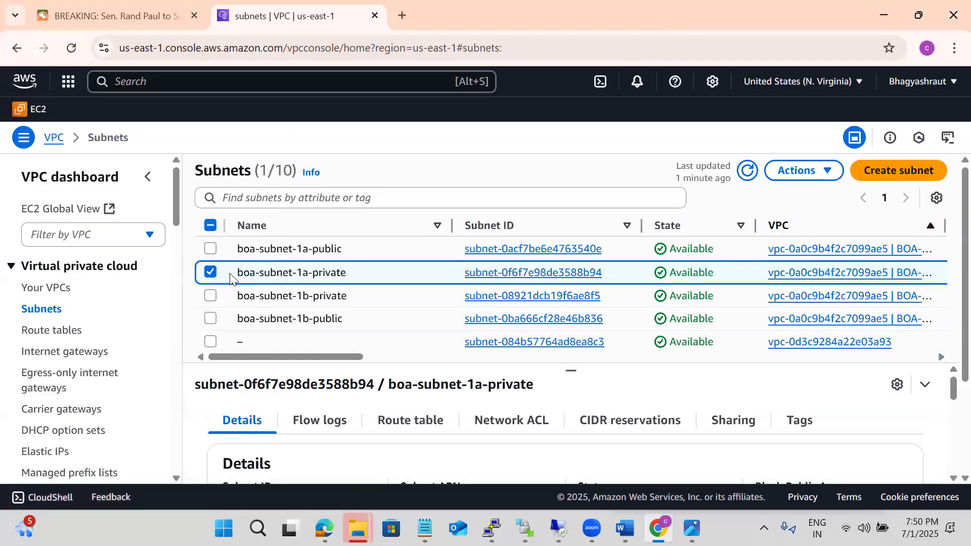
pyautogui.click(211, 272)
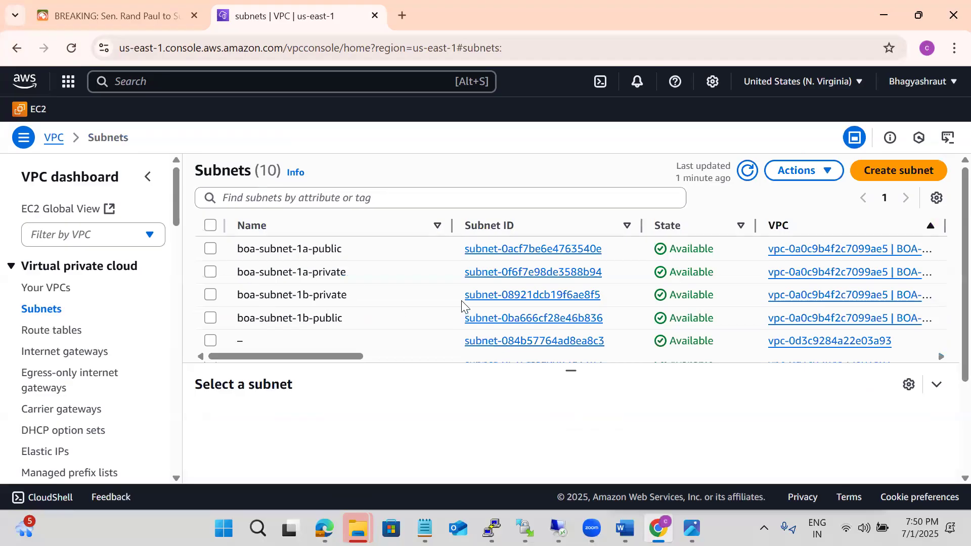
pyautogui.click(501, 296)
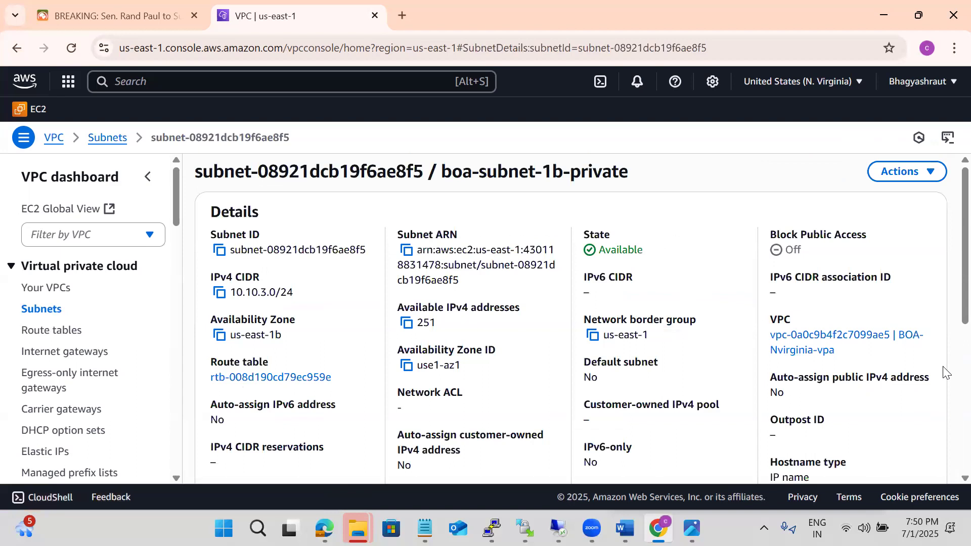
pyautogui.scroll(-6, 950, 375)
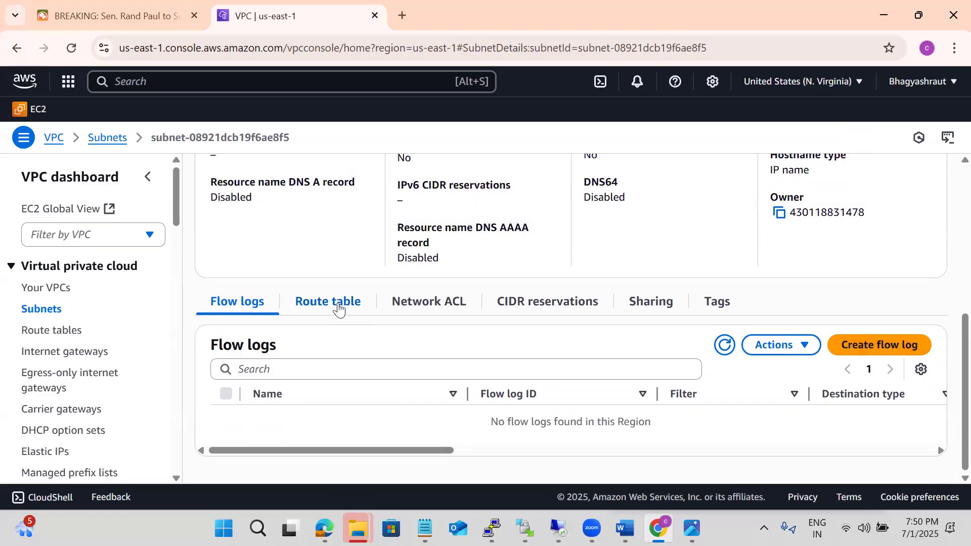
pyautogui.click(339, 310)
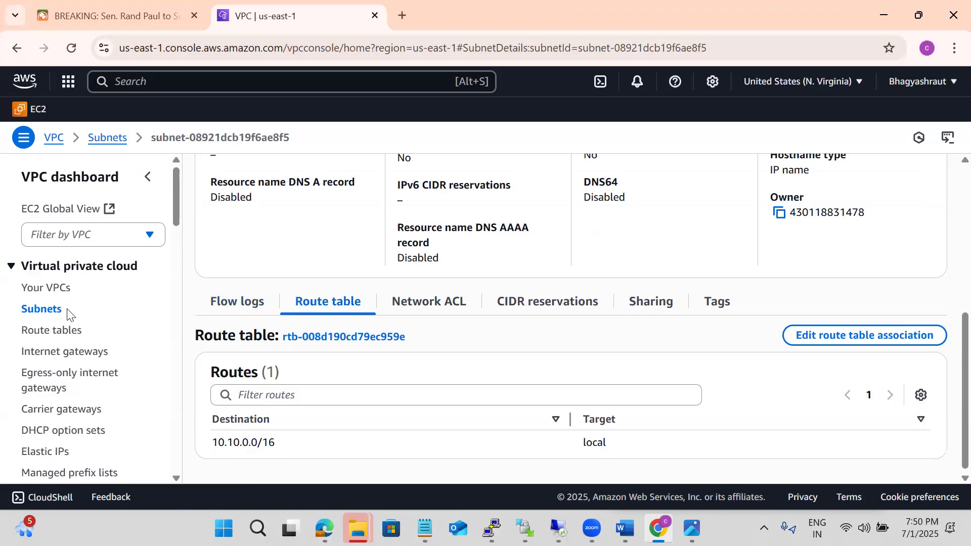
# Go back to the subnets list and examine the route table and routes of boa-subnet-1a-public
pyautogui.click(107, 138)
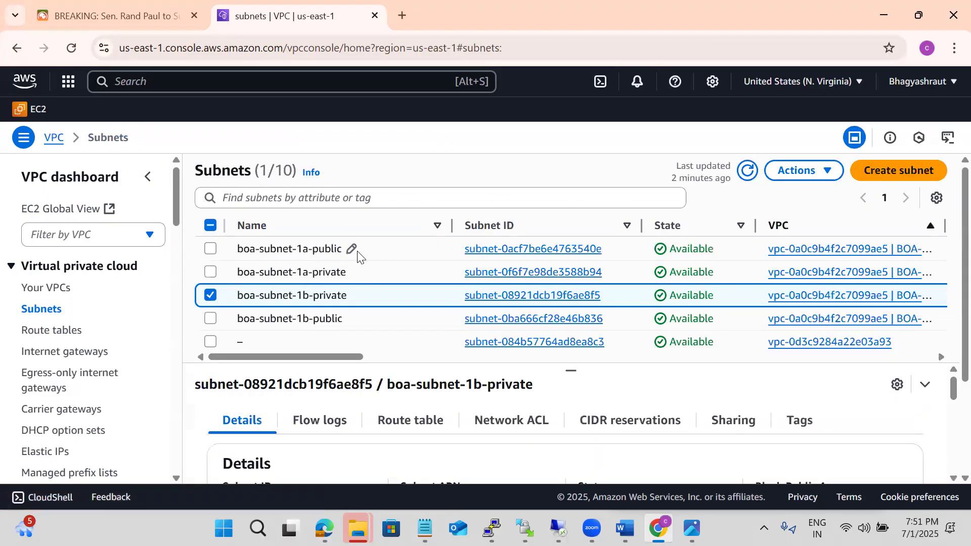
pyautogui.click(482, 248)
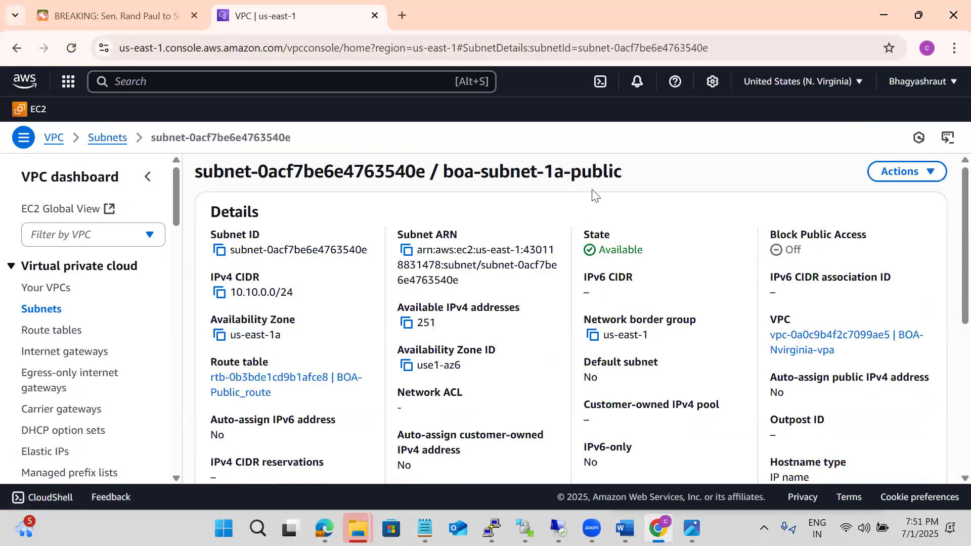
pyautogui.scroll(-6, 593, 193)
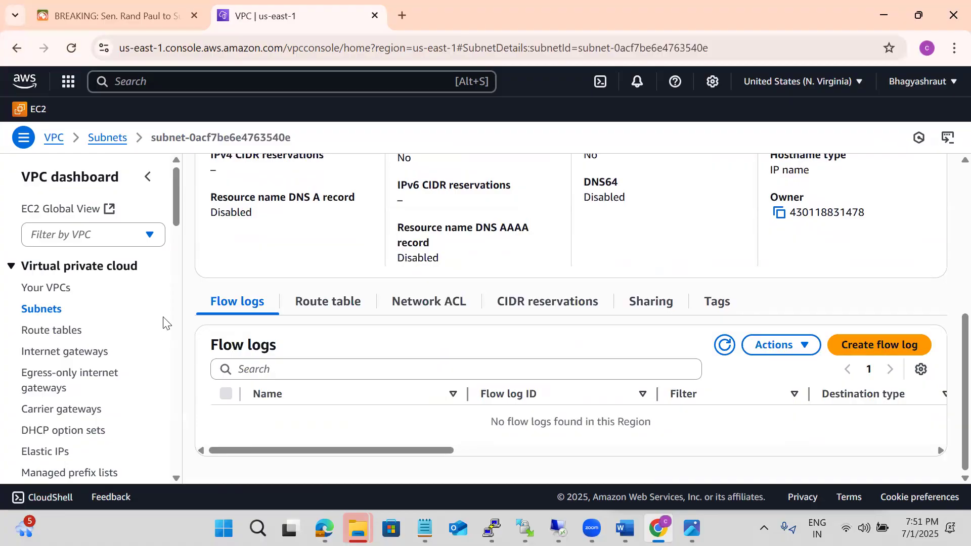
pyautogui.click(347, 307)
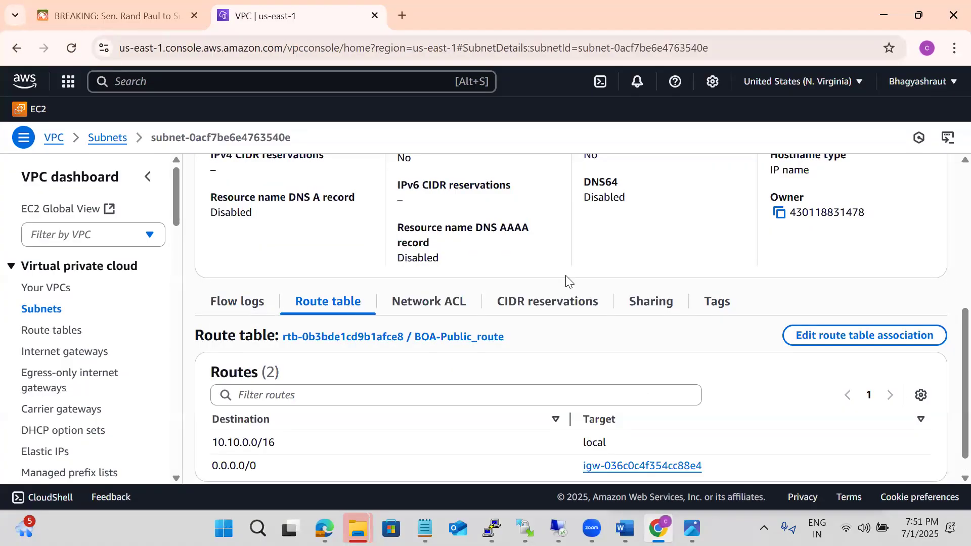
pyautogui.scroll(-1, 569, 282)
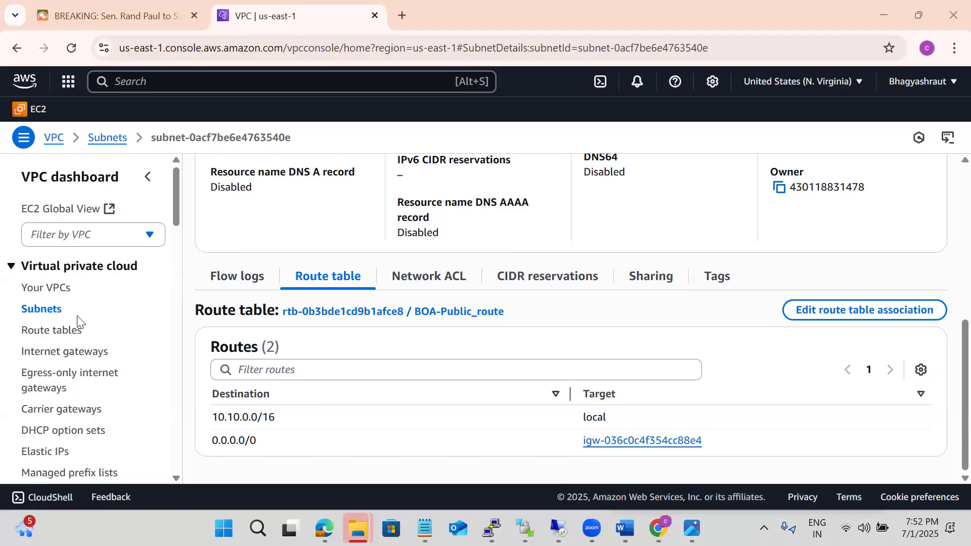
# Return to the subnets list and examine the route table and routes of boa-subnet-1b-public
pyautogui.click(47, 316)
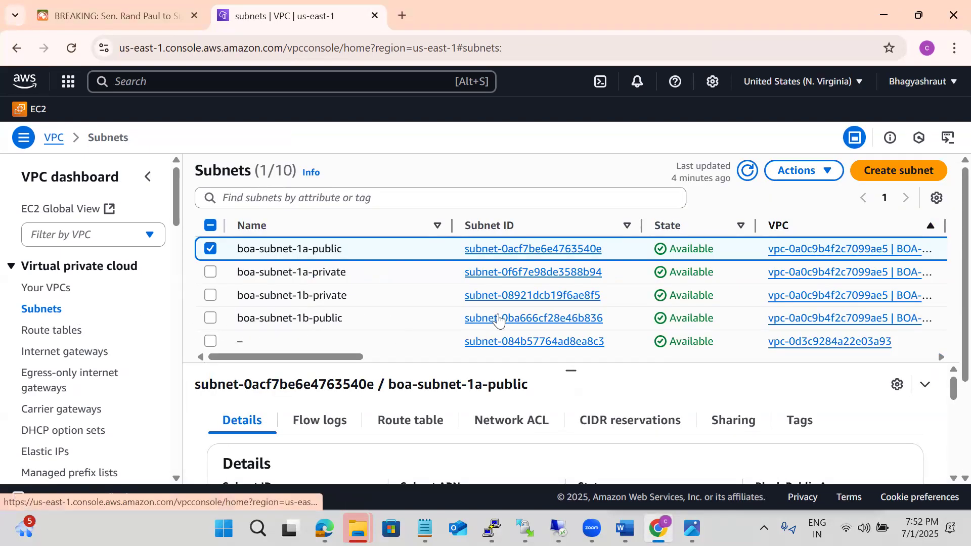
pyautogui.click(498, 318)
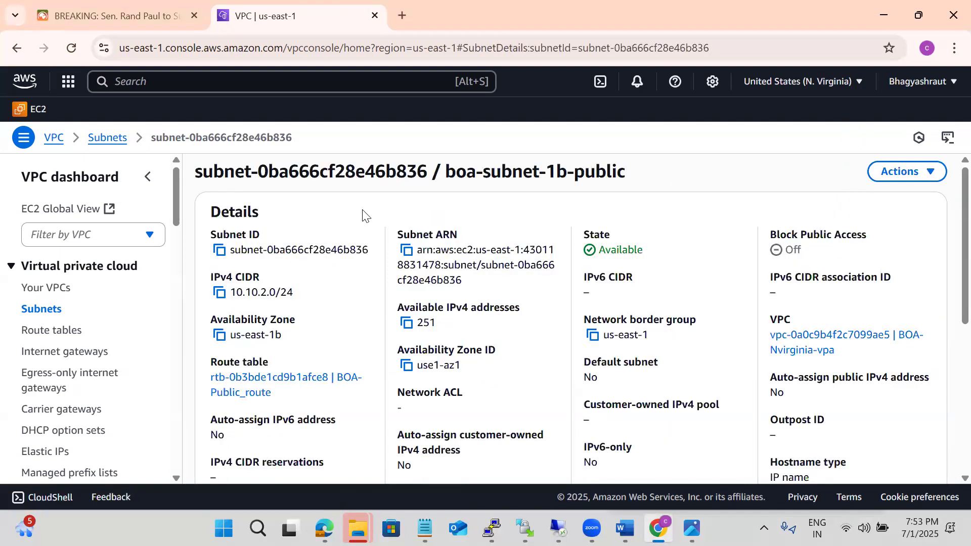
pyautogui.scroll(-5, 364, 215)
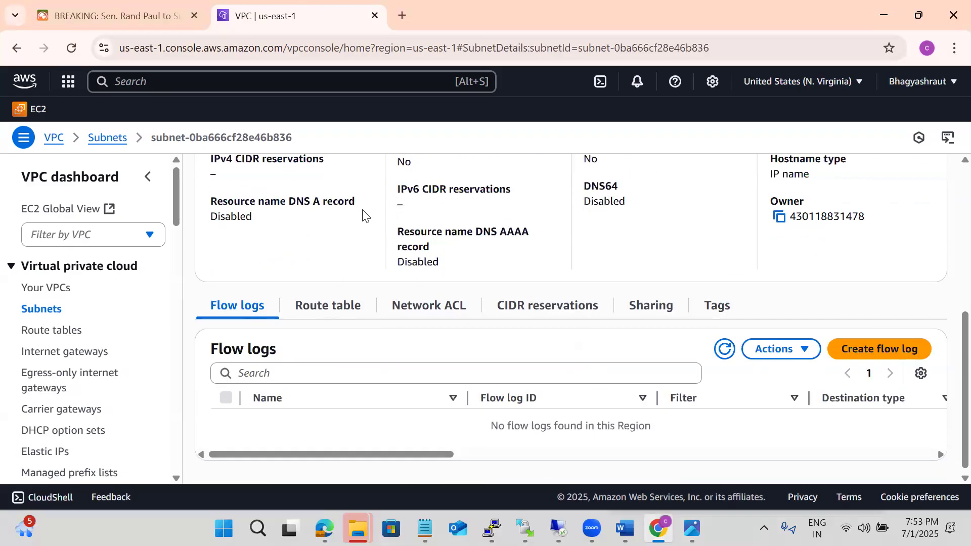
pyautogui.click(332, 309)
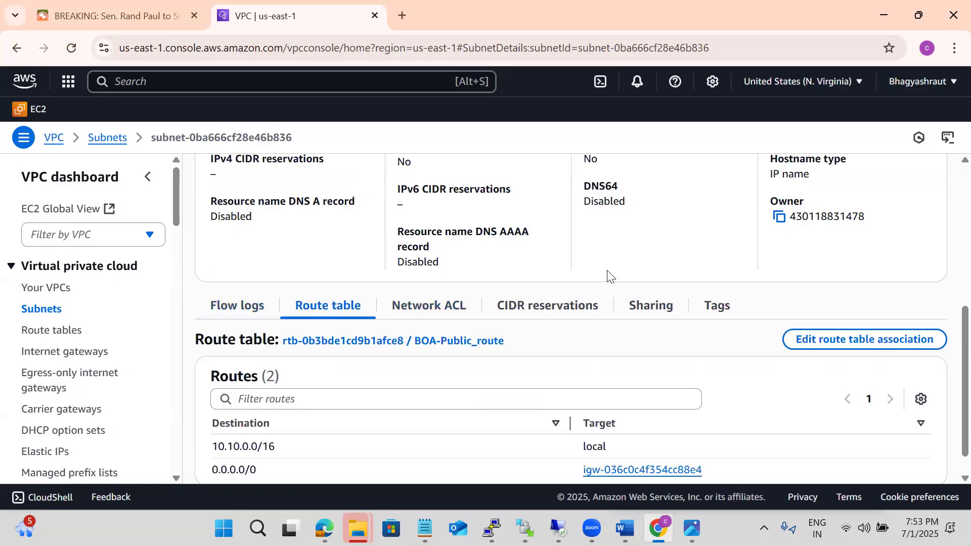
pyautogui.scroll(-1, 607, 277)
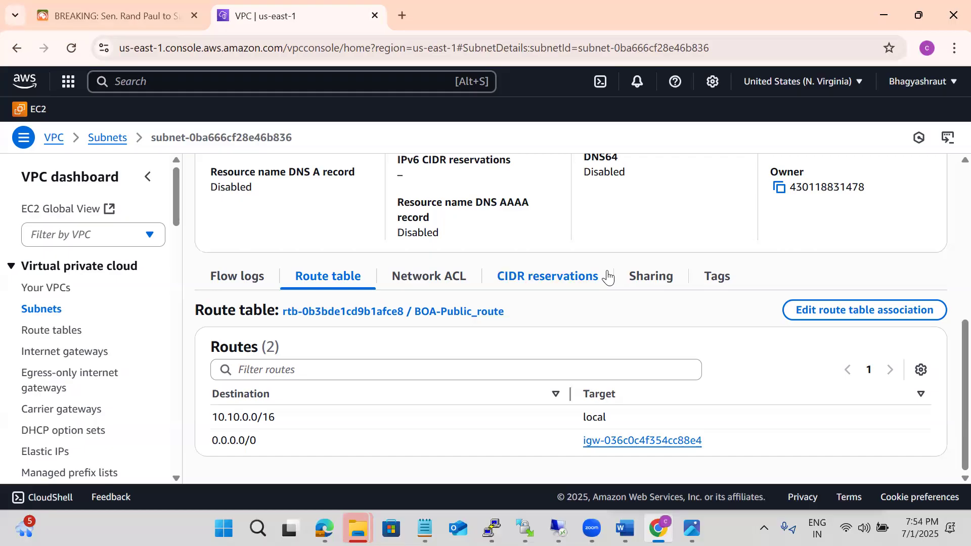
# Review the VPC list and the subnets list, ending on the VPC dashboard home
pyautogui.click(62, 292)
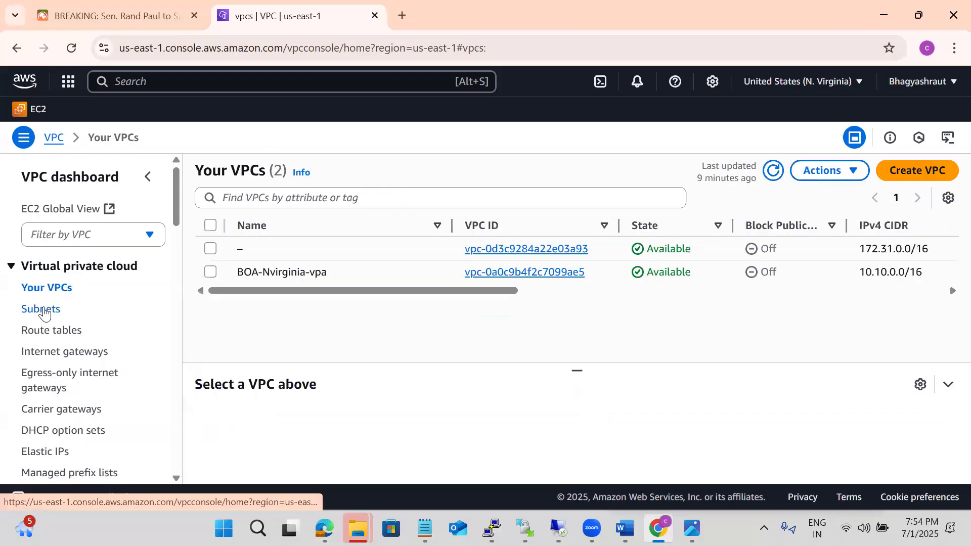
pyautogui.click(44, 311)
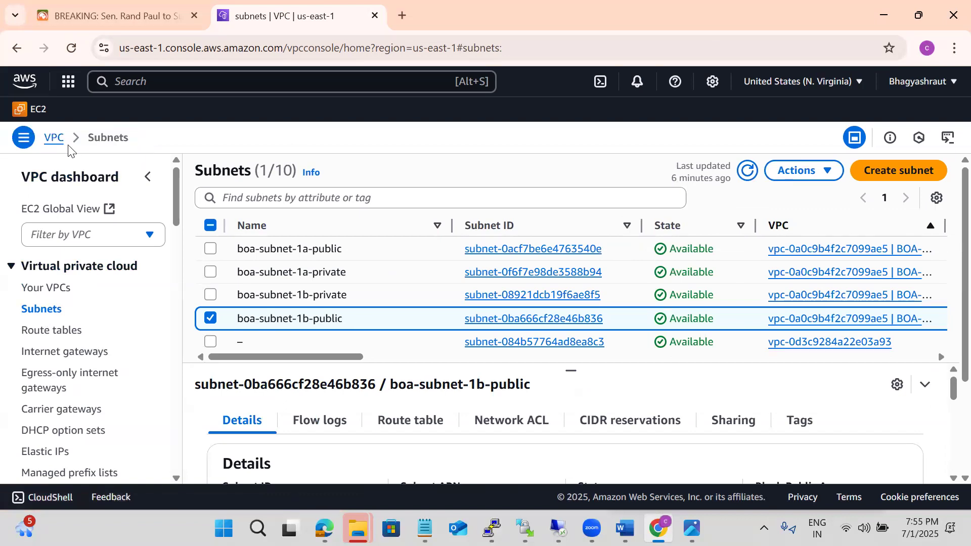
pyautogui.click(54, 138)
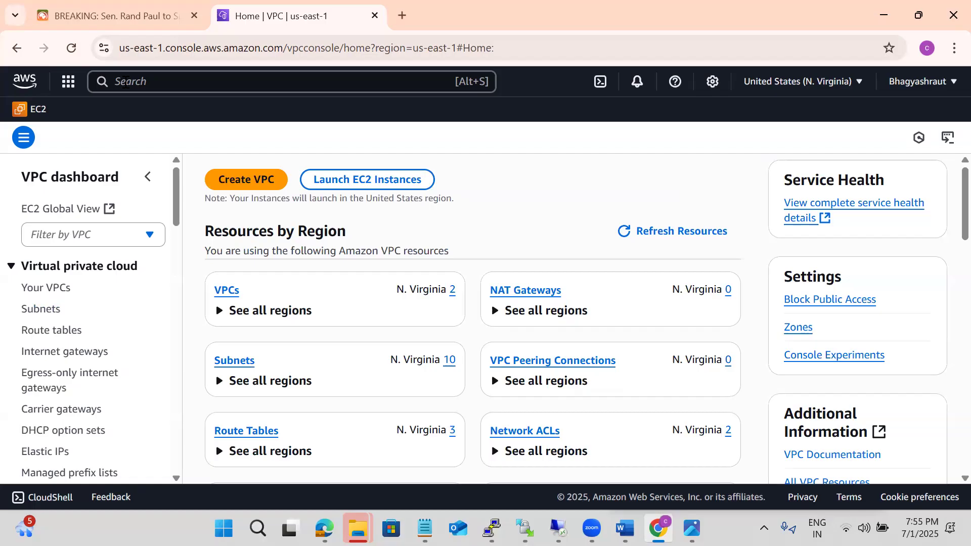
# Switch to the EC2 service and start launching an instance named boaserver001
pyautogui.click(160, 86)
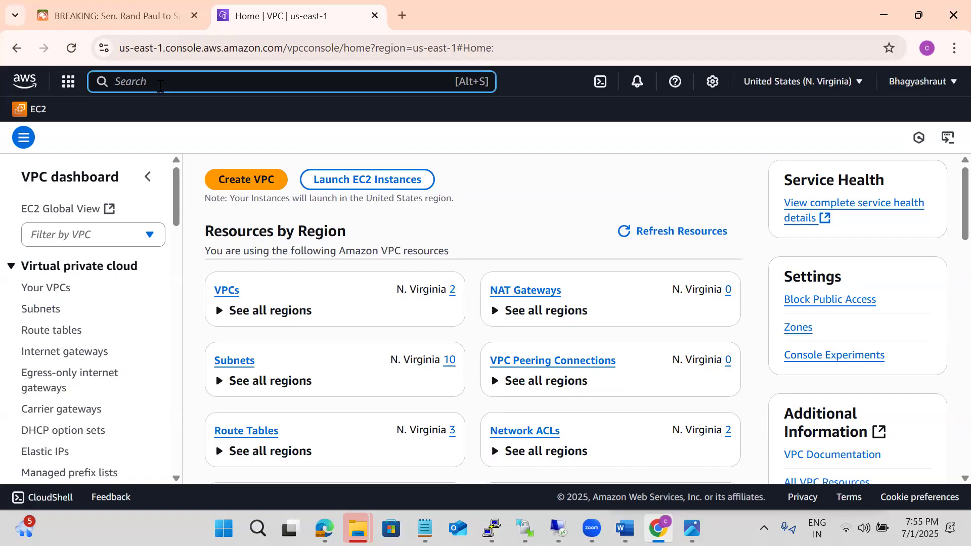
pyautogui.write('ec2')
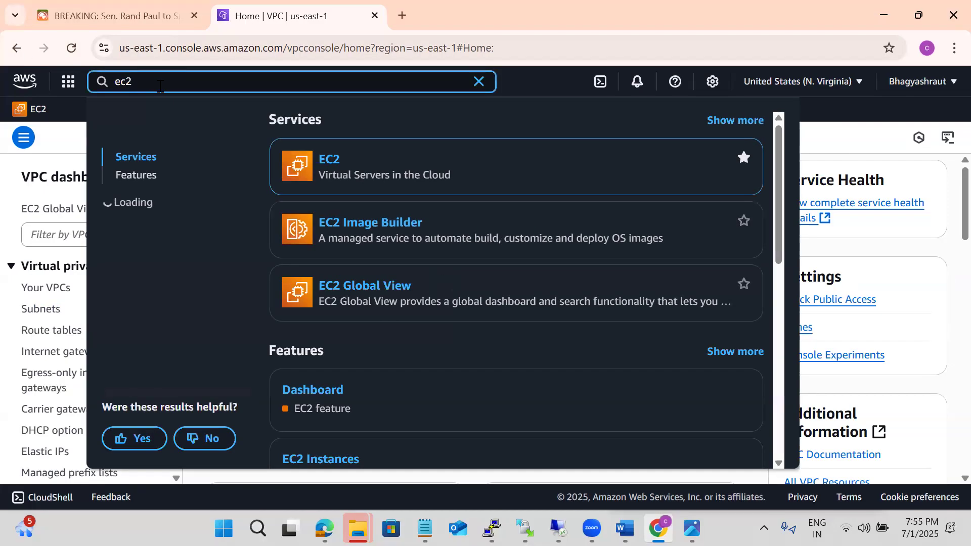
pyautogui.click(318, 160)
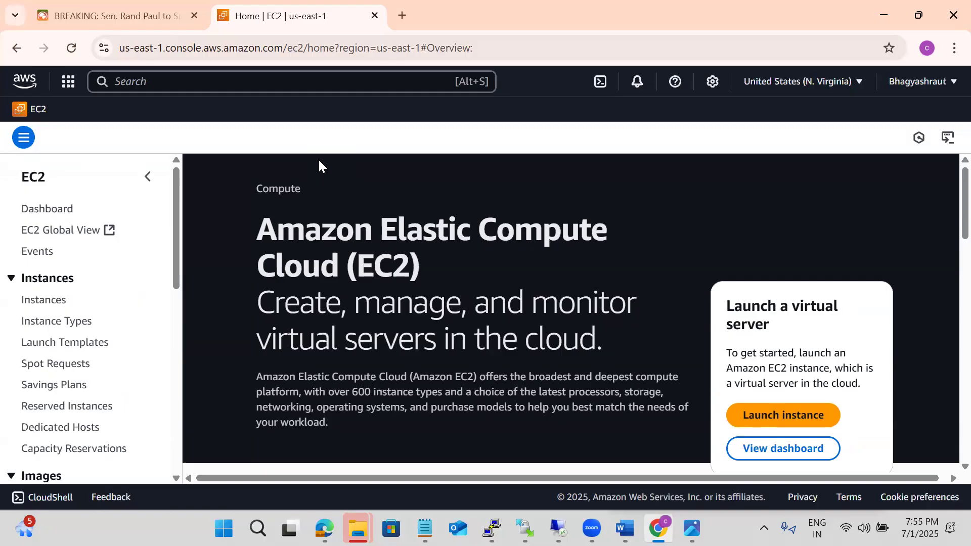
pyautogui.click(754, 418)
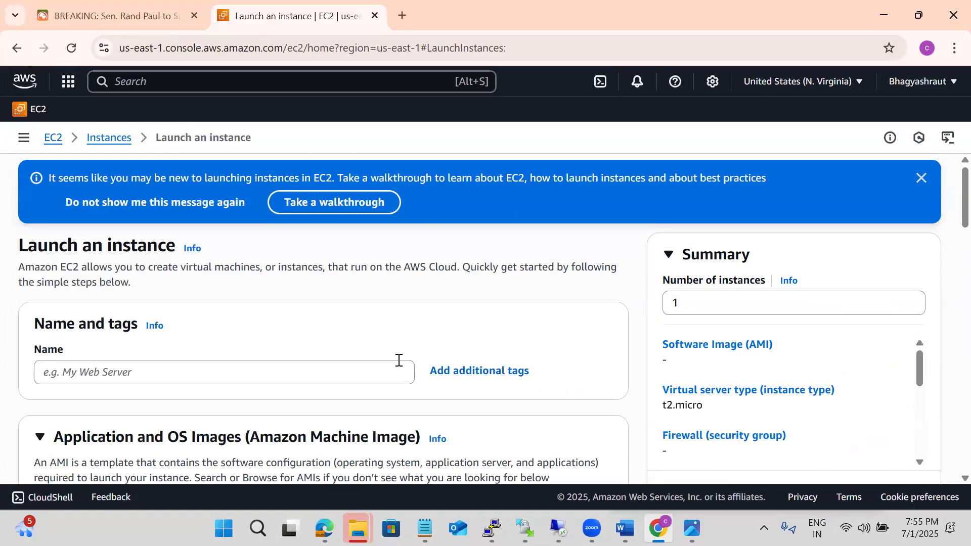
pyautogui.click(94, 370)
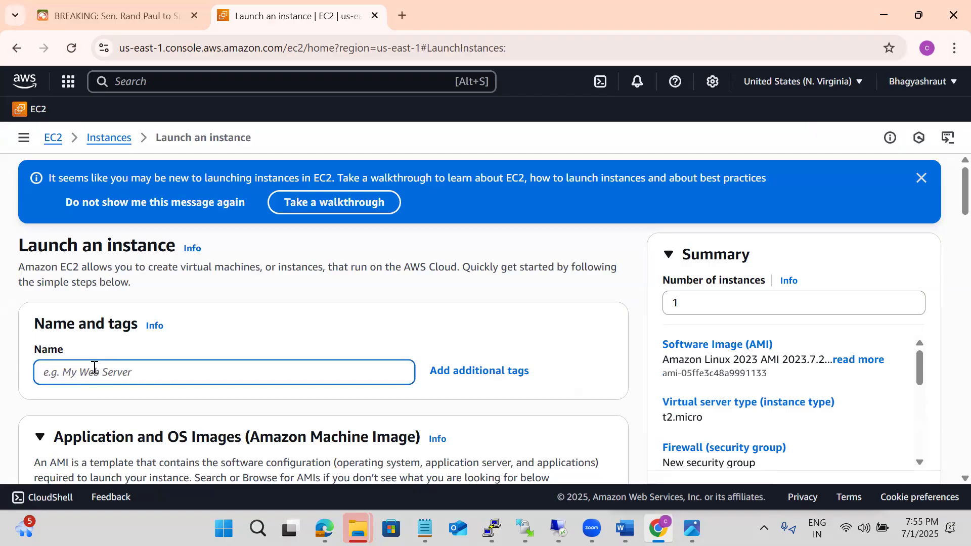
pyautogui.write('b')
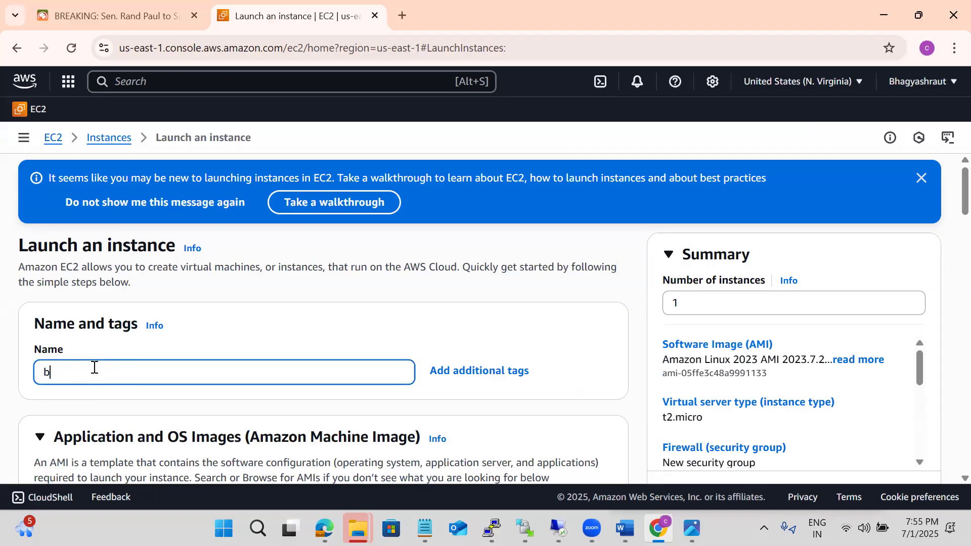
pyautogui.write('oaserver001')
pyautogui.click(432, 334)
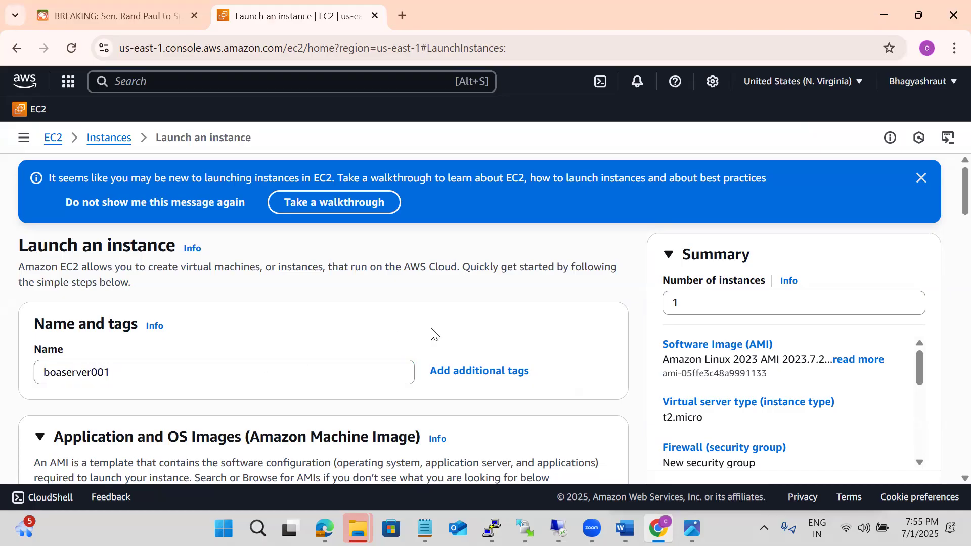
# Create a new RSA key pair named boakeypair in .pem format for the instance login
pyautogui.scroll(-5, 433, 334)
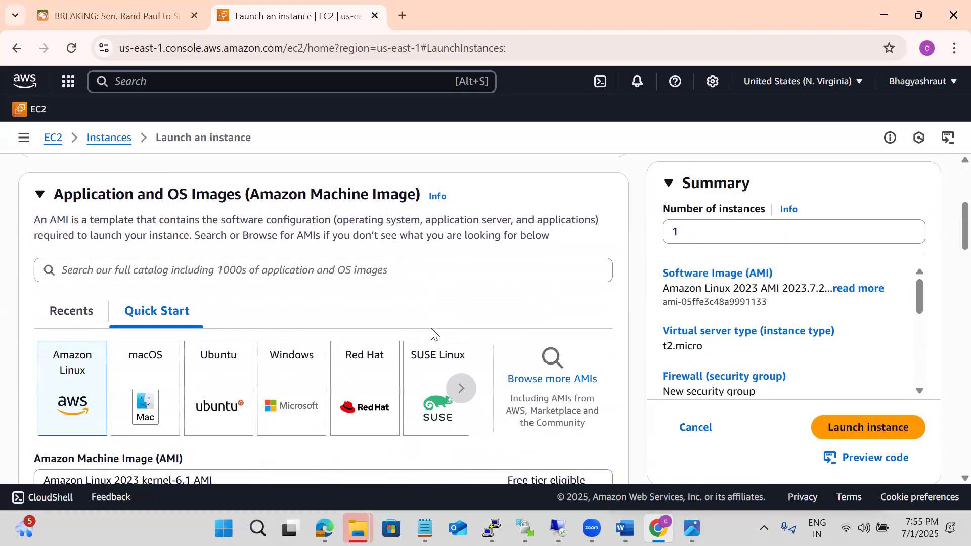
pyautogui.scroll(-6, 432, 334)
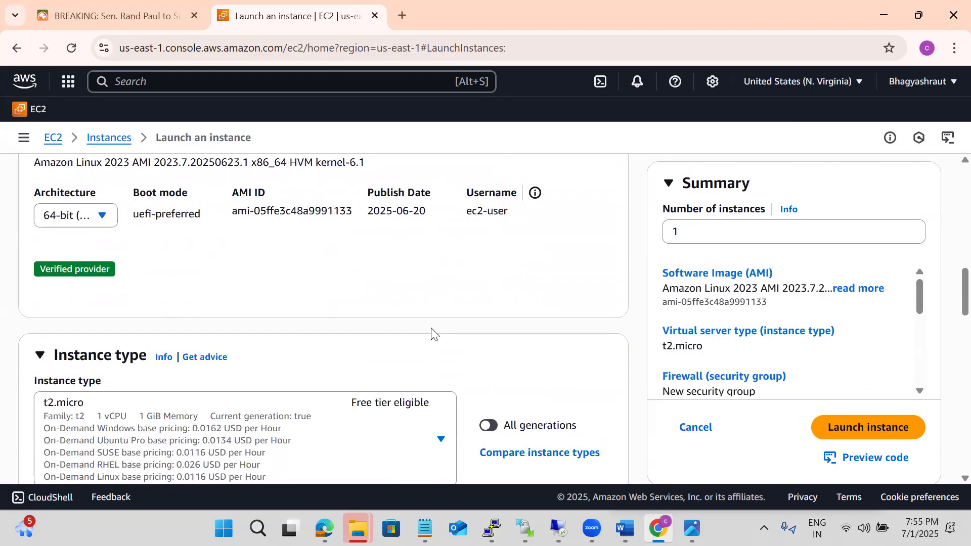
pyautogui.scroll(-6, 431, 334)
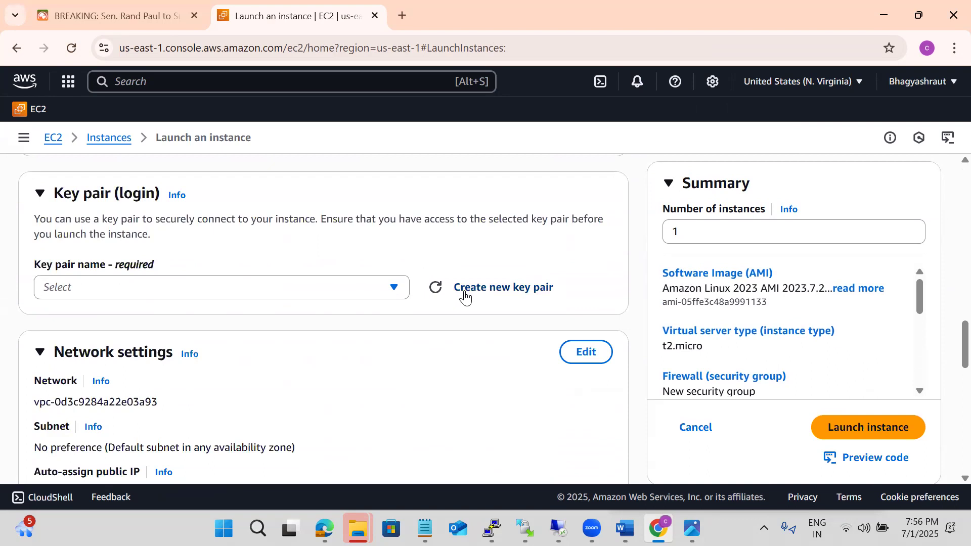
pyautogui.click(465, 298)
pyautogui.click(299, 248)
pyautogui.write('boake')
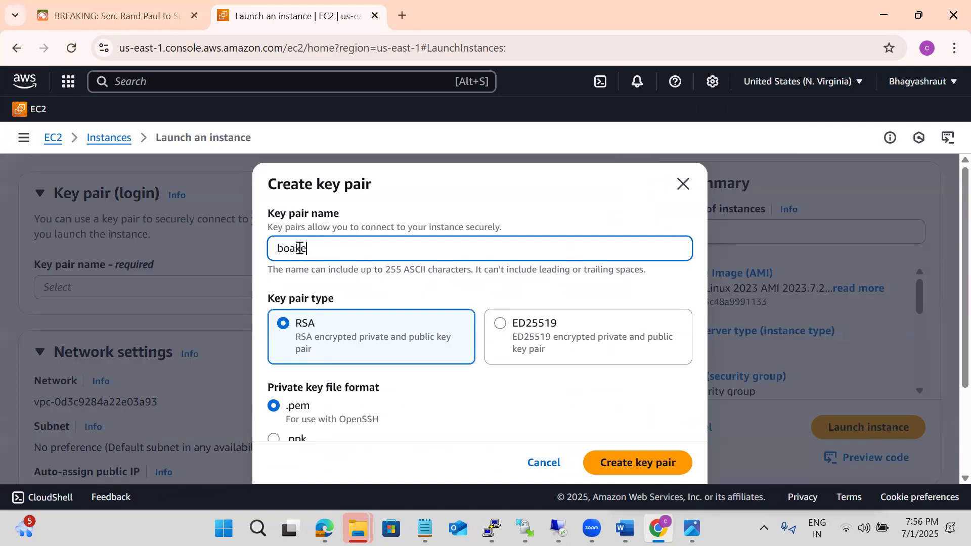
pyautogui.write('yap')
pyautogui.press('BackSpace')
pyautogui.press('BackSpace')
pyautogui.write('pair')
pyautogui.click(617, 465)
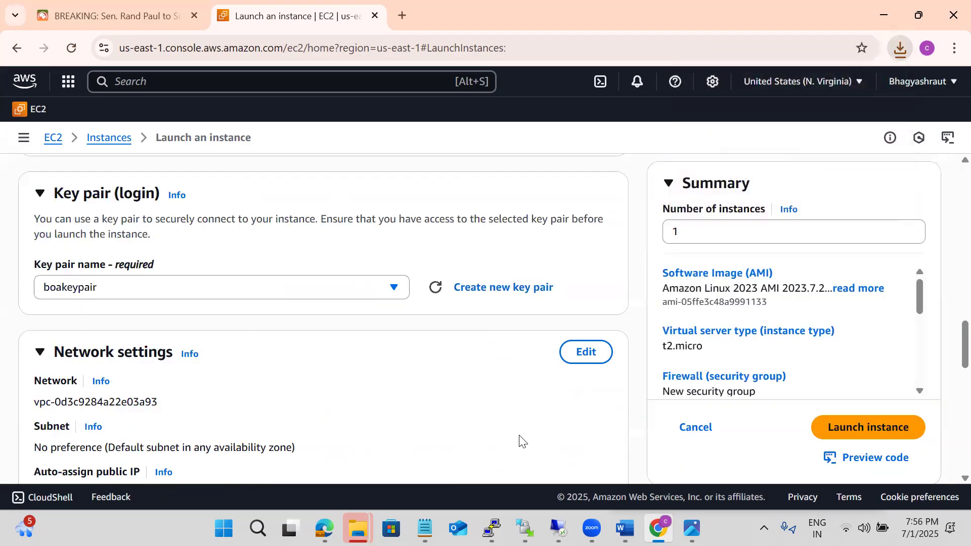
# Edit the instance's network settings to use the BOA-Nvirginia-vpa VPC (10.10.0.0/16)
pyautogui.scroll(-1, 523, 441)
pyautogui.scroll(-1, 523, 442)
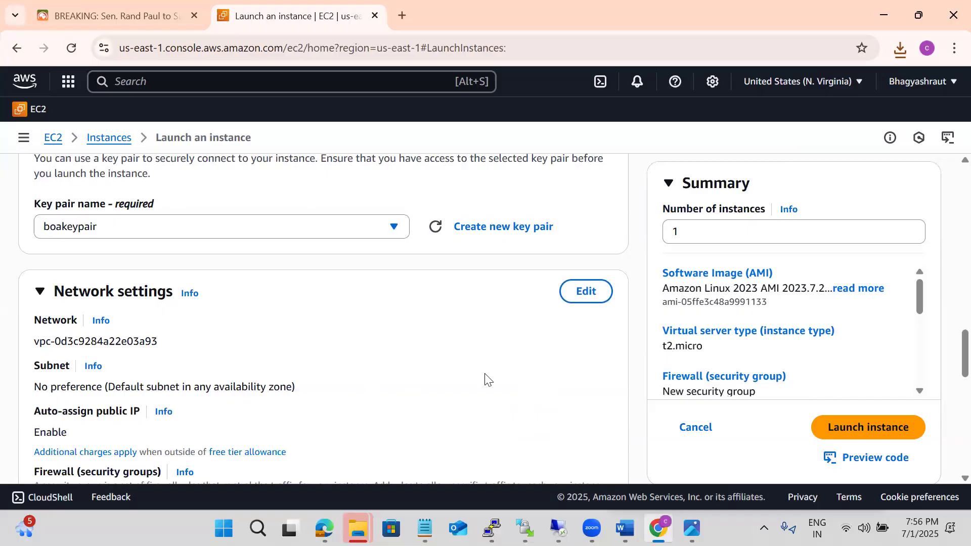
pyautogui.click(590, 298)
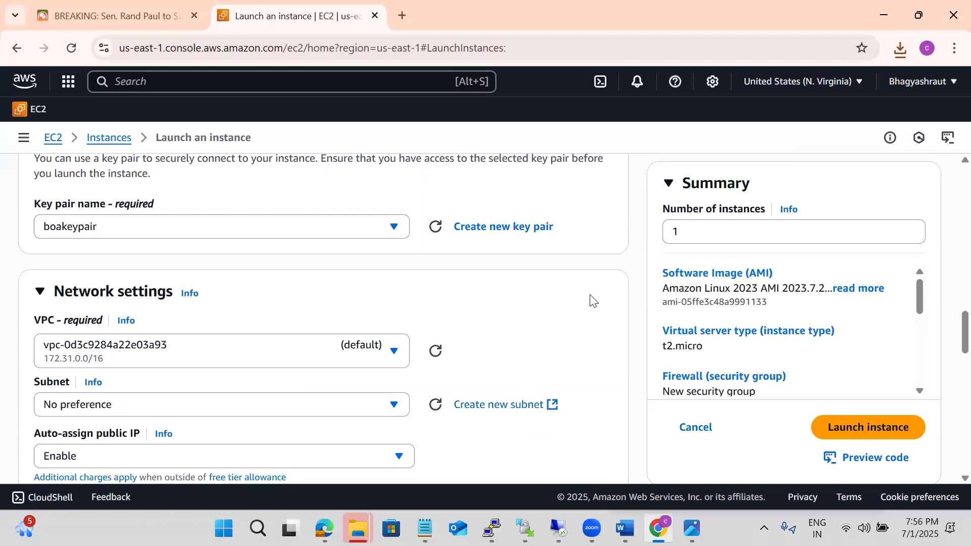
pyautogui.click(393, 354)
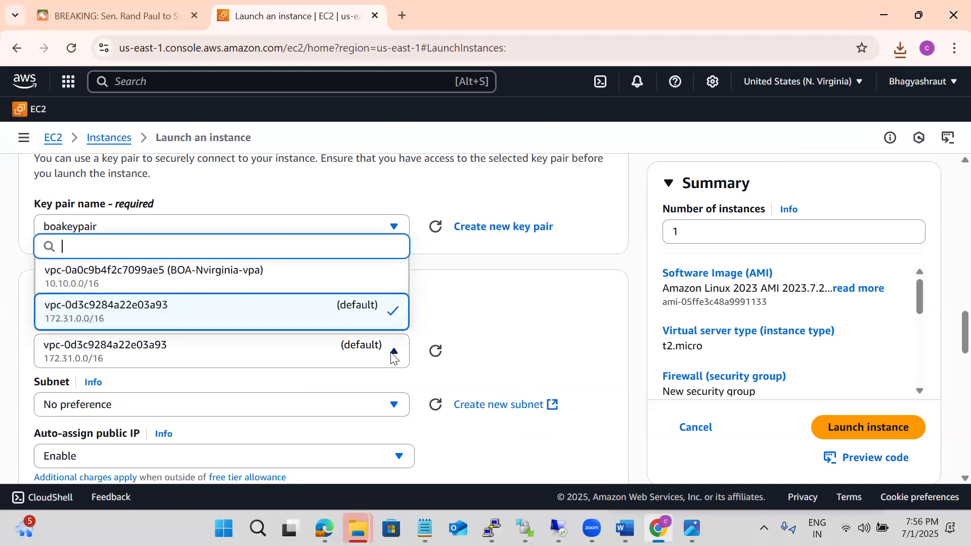
pyautogui.click(297, 287)
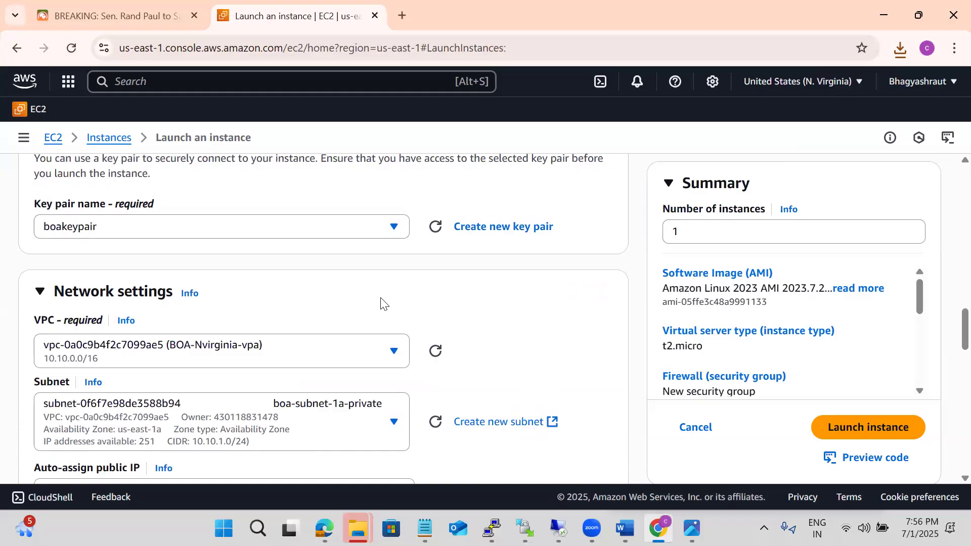
# Choose boa-subnet-1a-public as the instance's subnet and enable auto-assign public IP
pyautogui.scroll(-2, 381, 302)
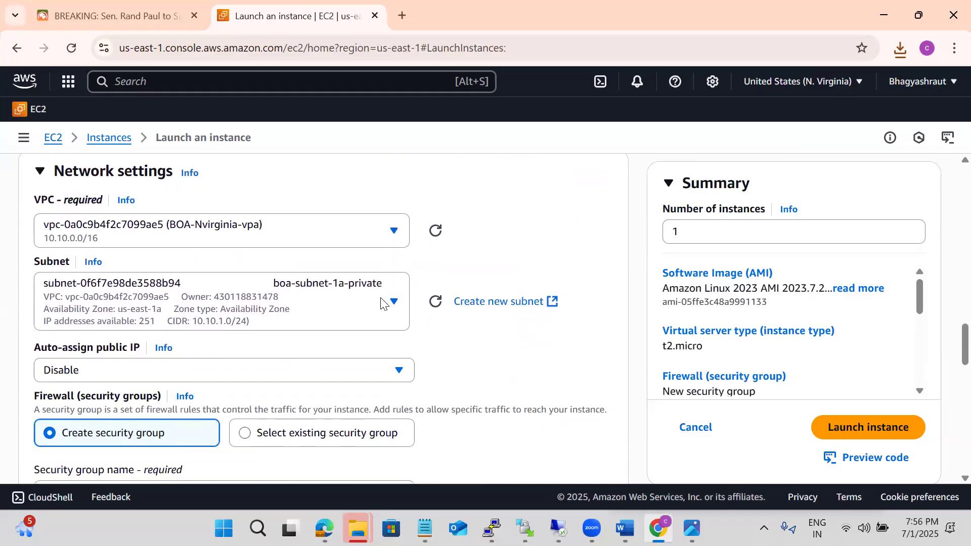
pyautogui.click(354, 315)
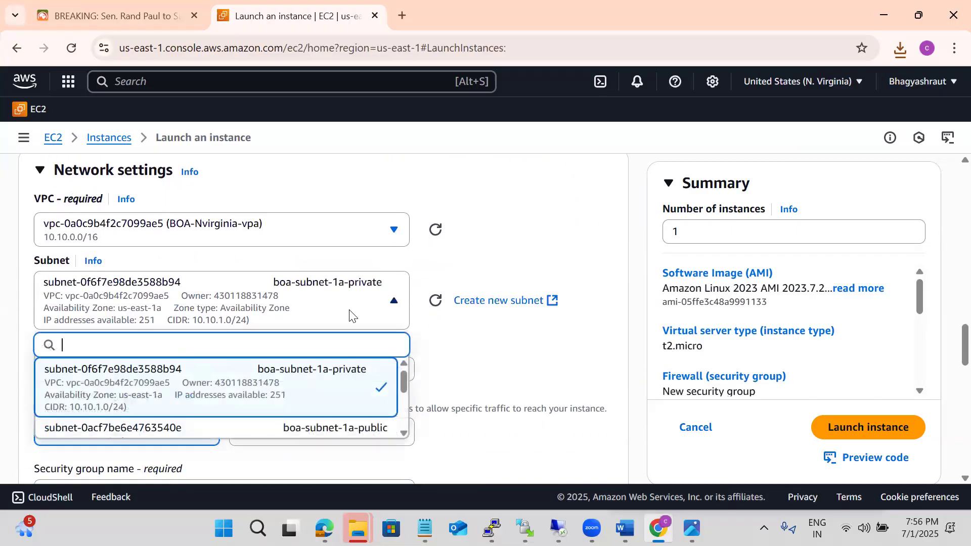
pyautogui.click(371, 429)
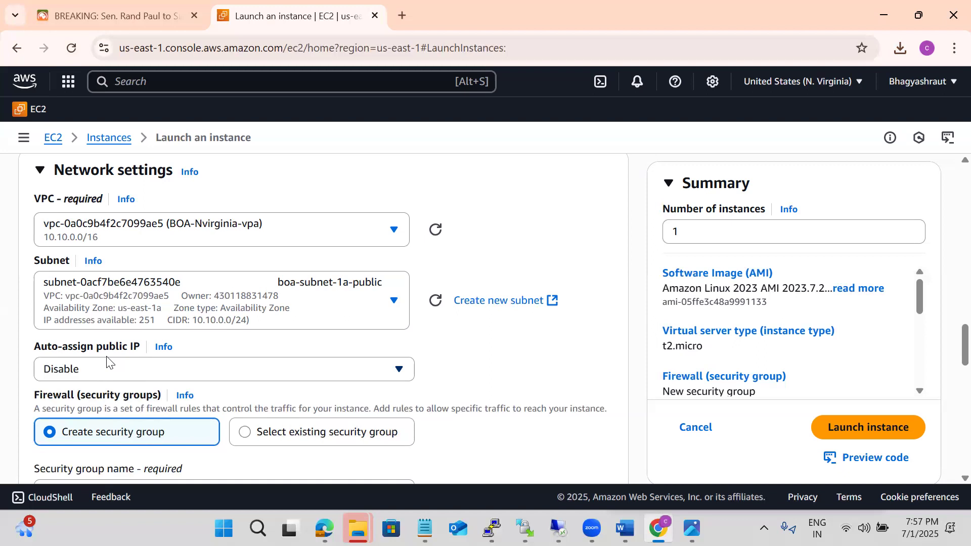
pyautogui.click(98, 378)
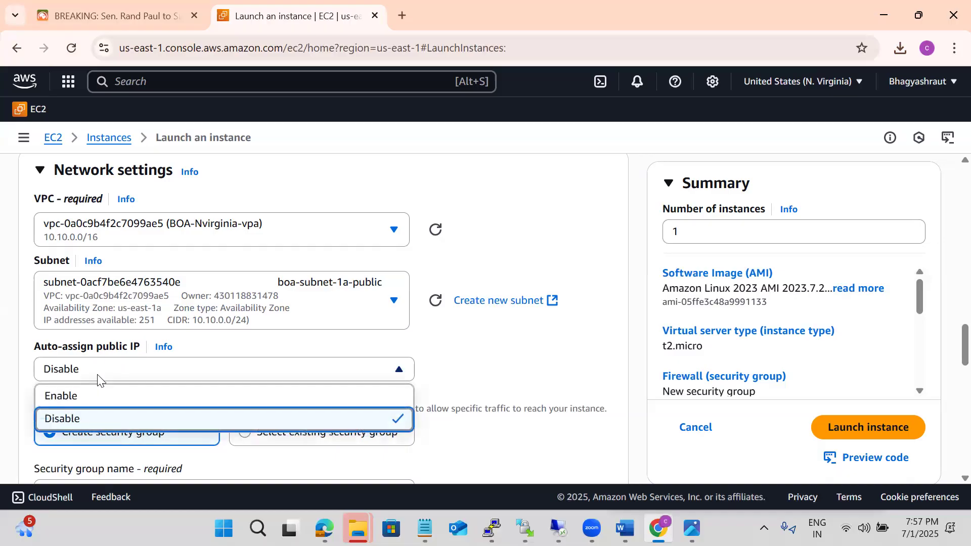
pyautogui.click(82, 397)
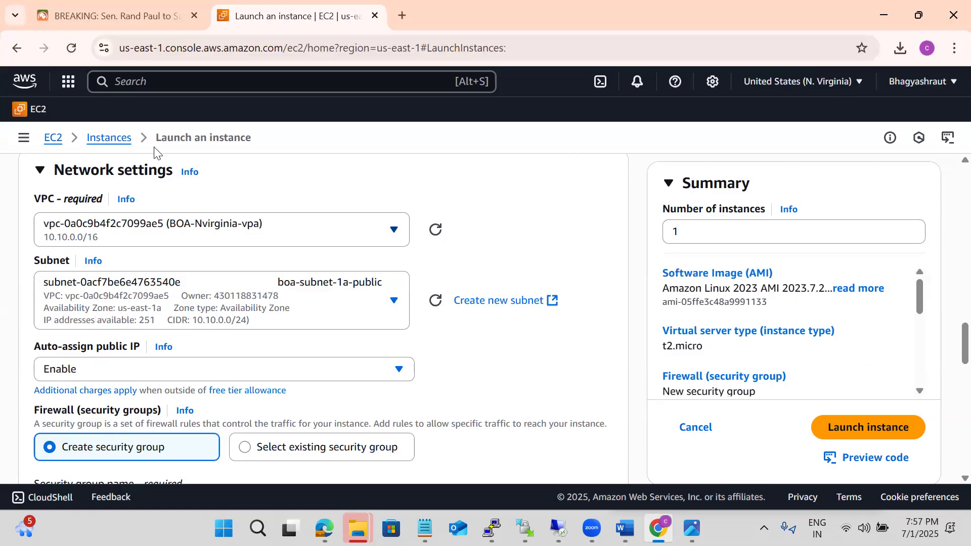
# Leave the instance launch form, switch to the VPC service and open the subnets list
pyautogui.click(53, 142)
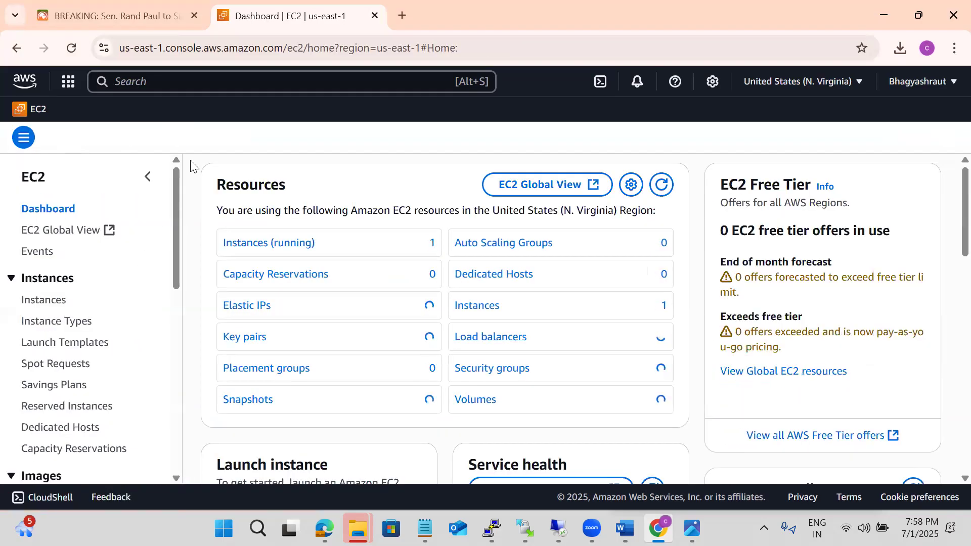
pyautogui.click(133, 91)
pyautogui.write('vpc')
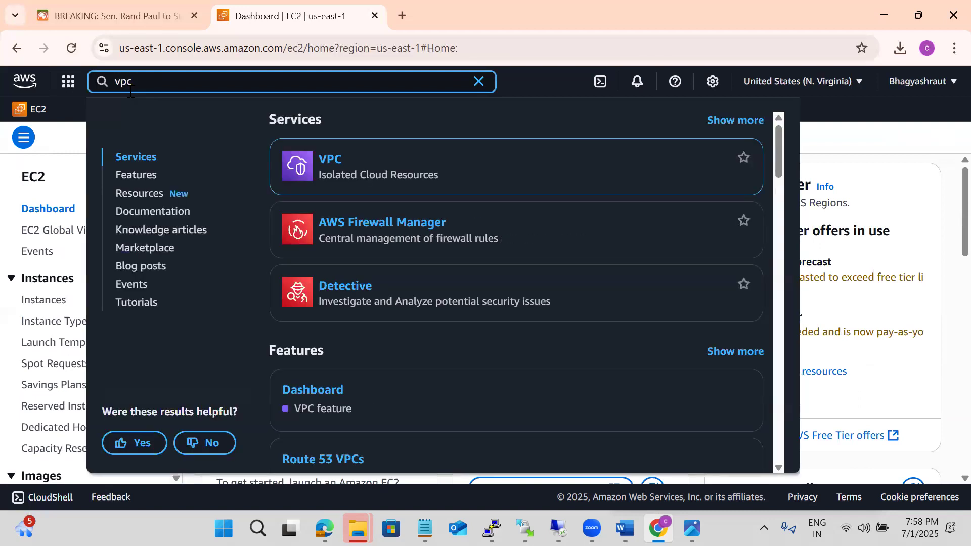
pyautogui.click(331, 159)
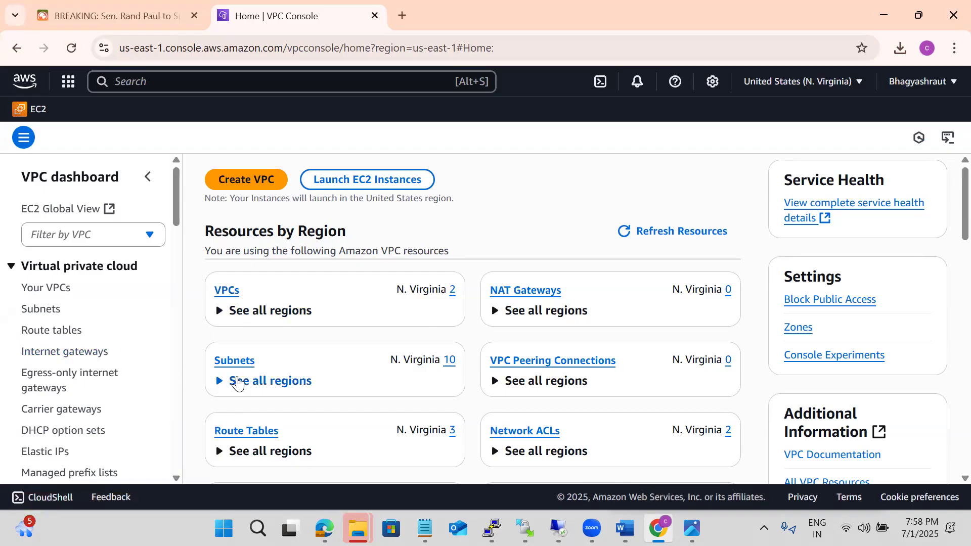
pyautogui.click(233, 361)
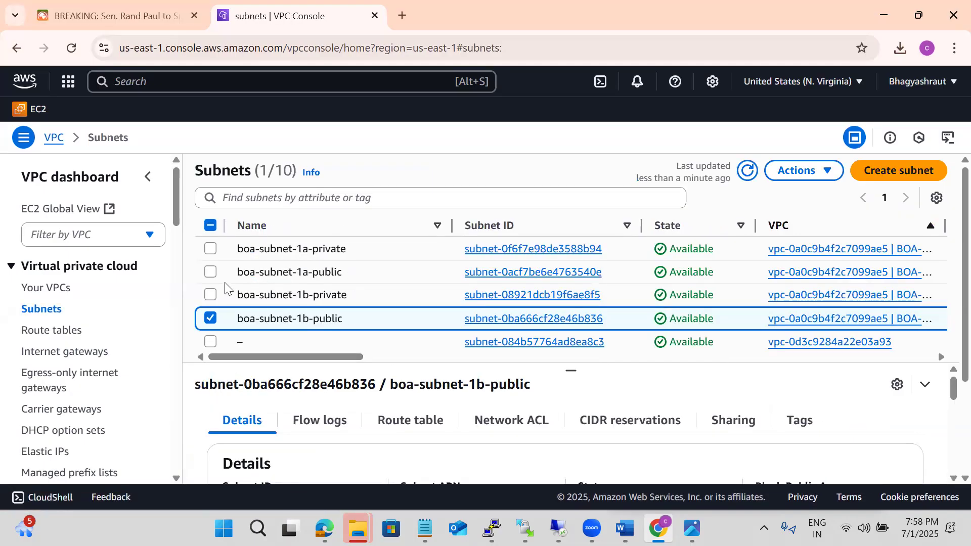
# Enable auto-assign public IPv4 address in the subnet settings of boa-subnet-1a-public and save the change
pyautogui.click(210, 273)
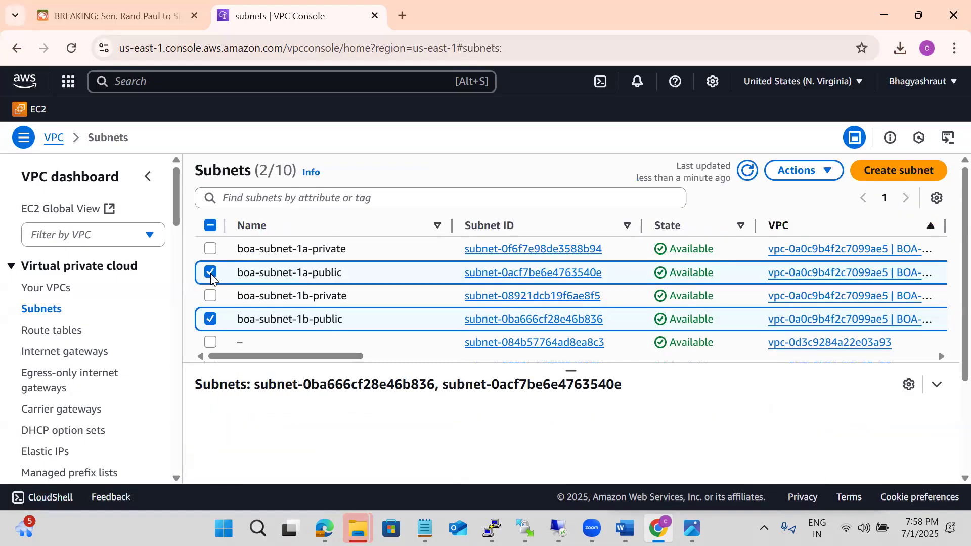
pyautogui.click(786, 181)
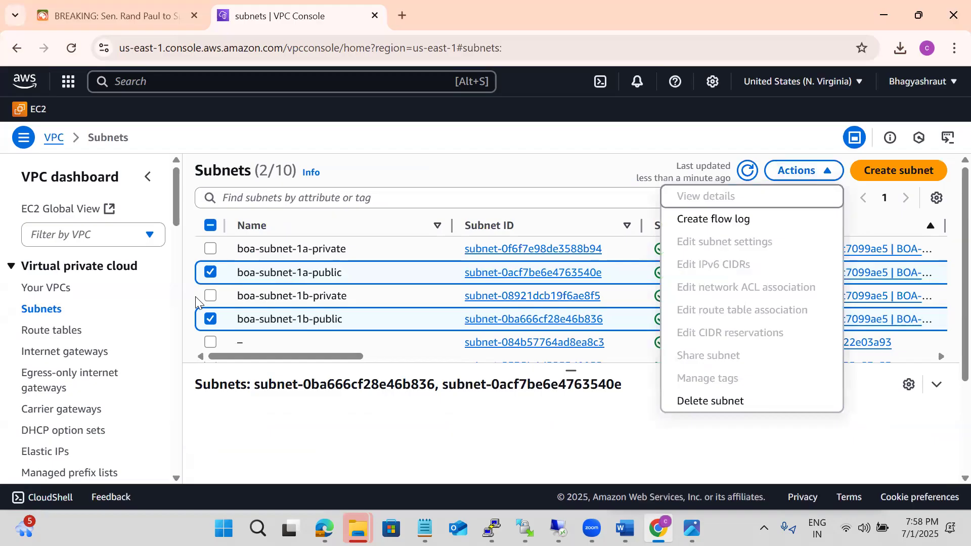
pyautogui.click(210, 319)
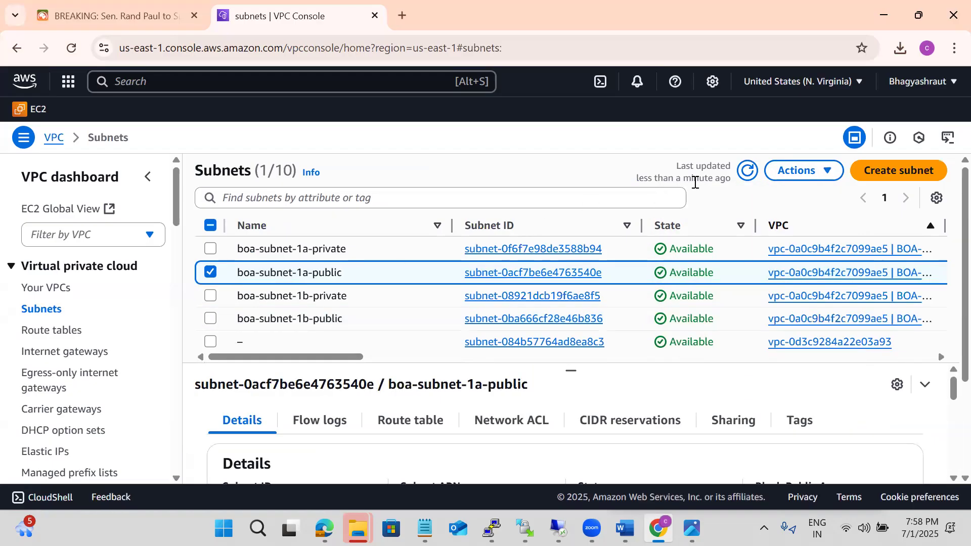
pyautogui.click(791, 174)
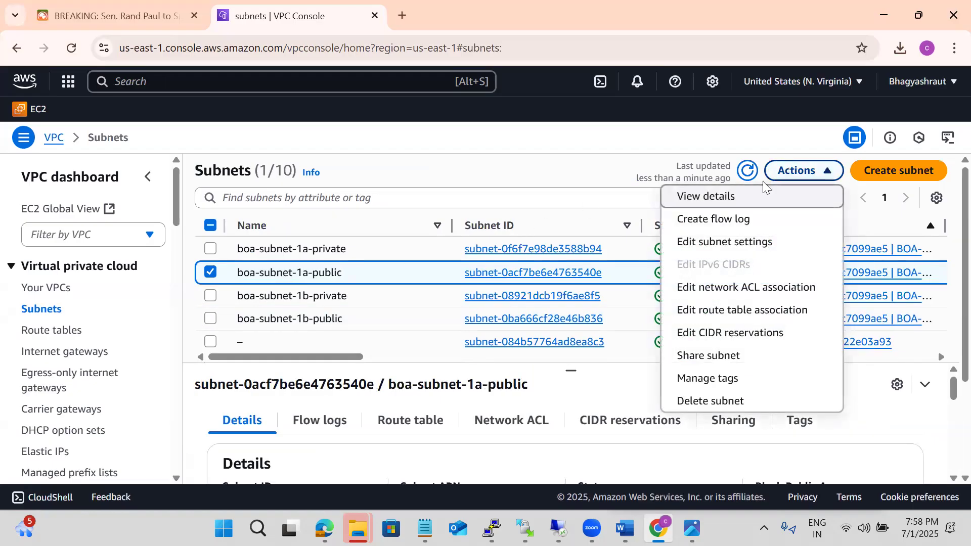
pyautogui.click(728, 243)
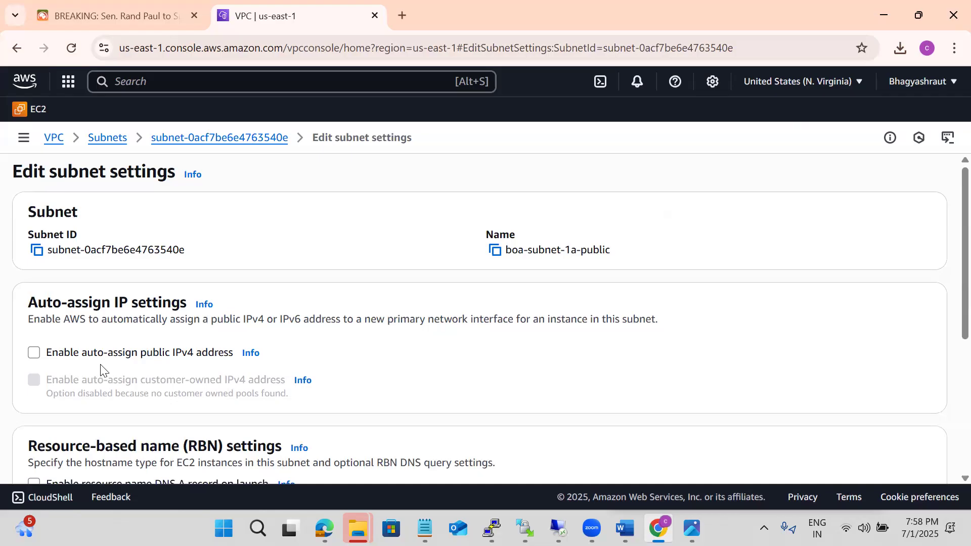
pyautogui.click(66, 357)
pyautogui.scroll(-5, 713, 424)
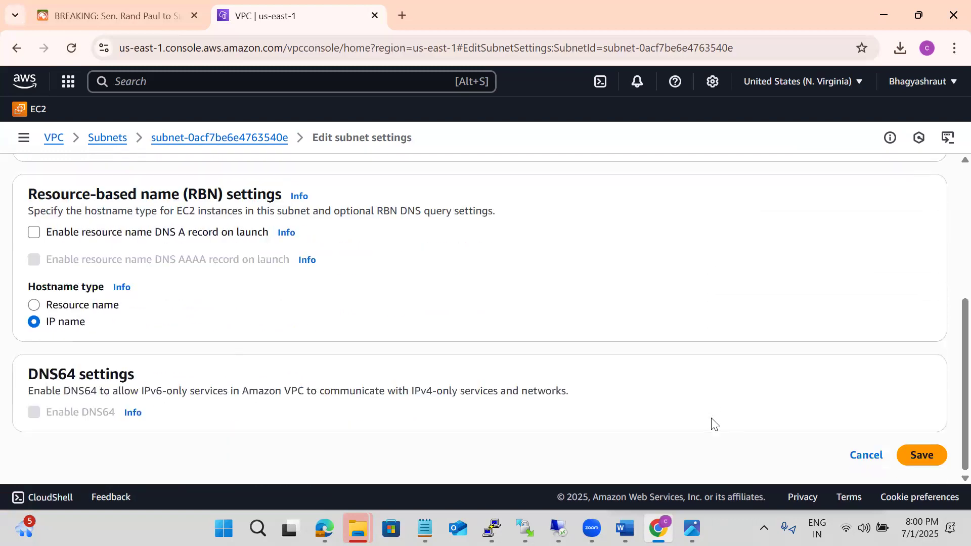
pyautogui.click(926, 457)
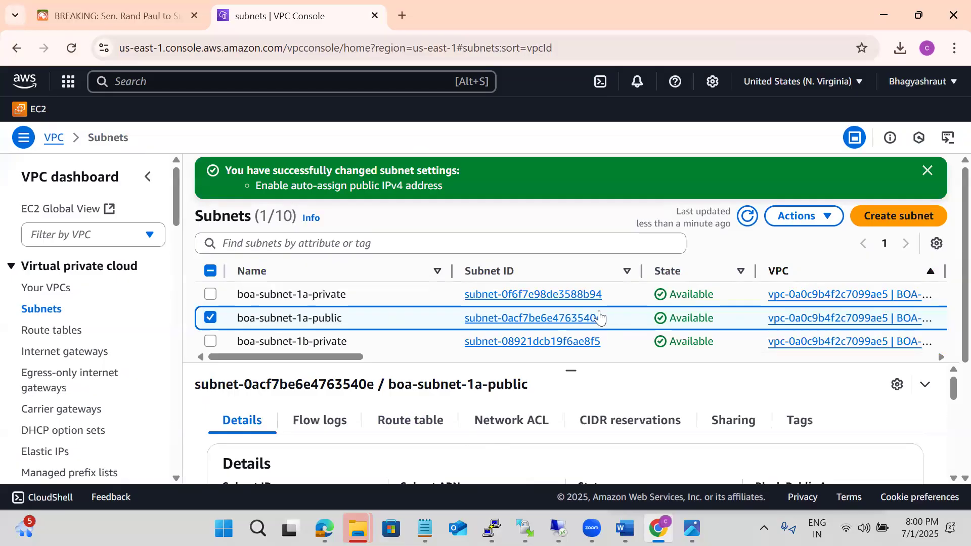
# Select only boa-subnet-1b-public, enable auto-assign public IPv4 address in its subnet settings and save
pyautogui.click(211, 317)
pyautogui.scroll(-5, 171, 314)
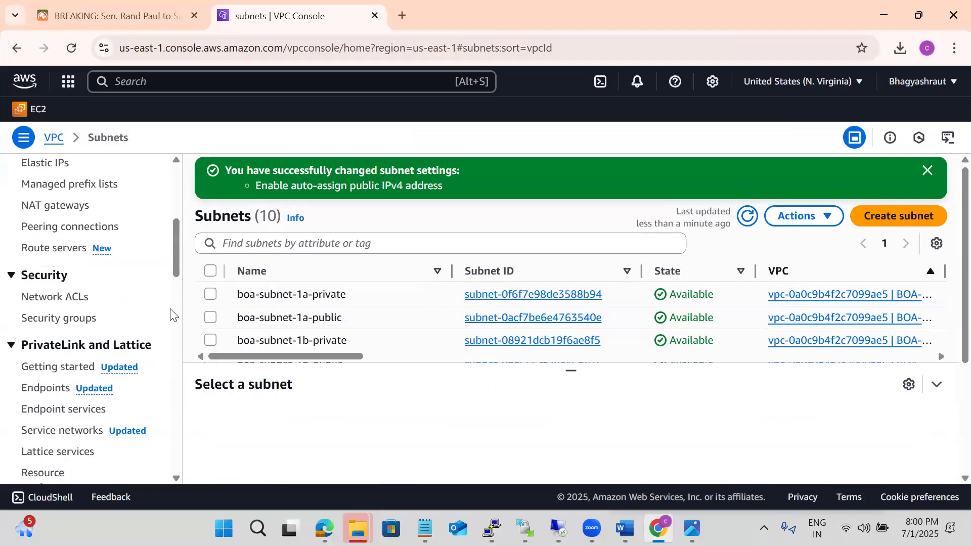
pyautogui.click(171, 310)
pyautogui.click(928, 171)
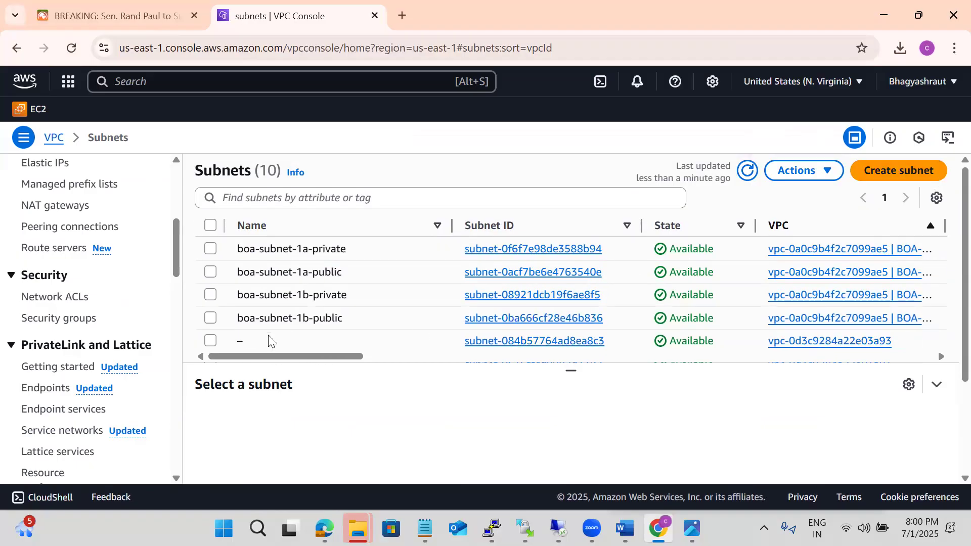
pyautogui.click(210, 318)
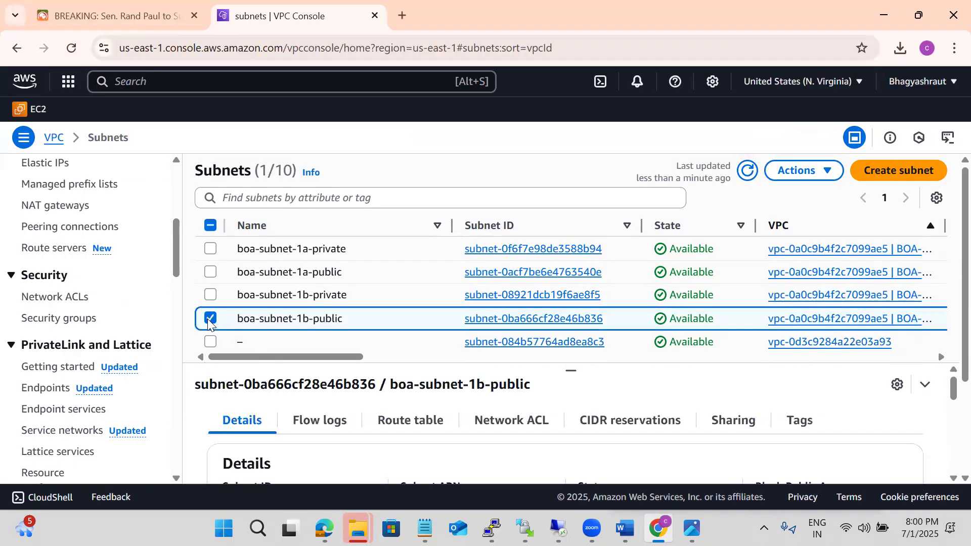
pyautogui.click(796, 172)
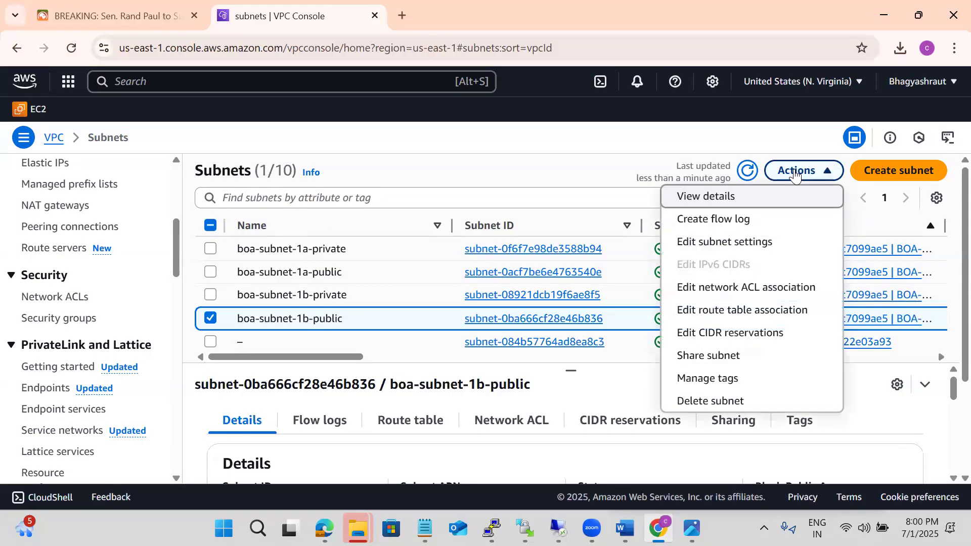
pyautogui.click(713, 240)
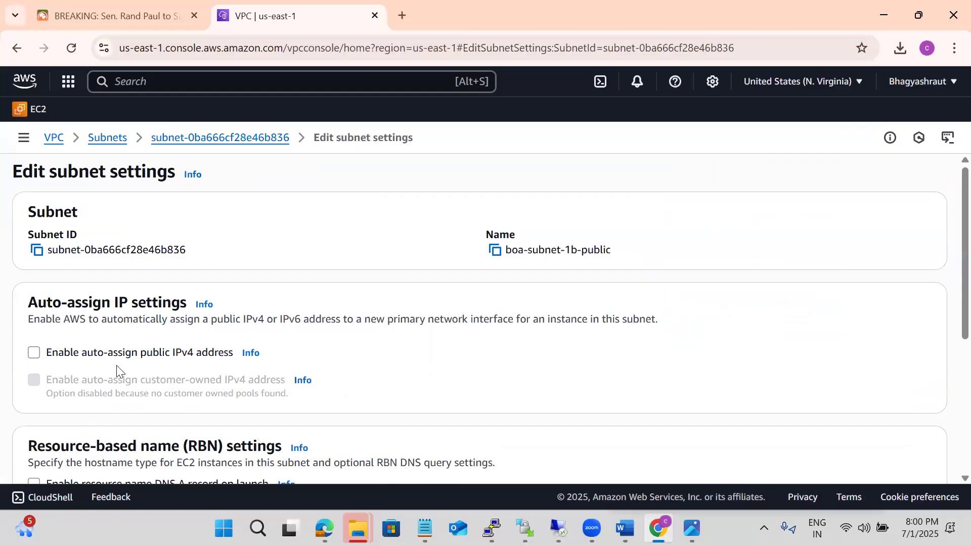
pyautogui.click(104, 357)
pyautogui.scroll(-5, 581, 365)
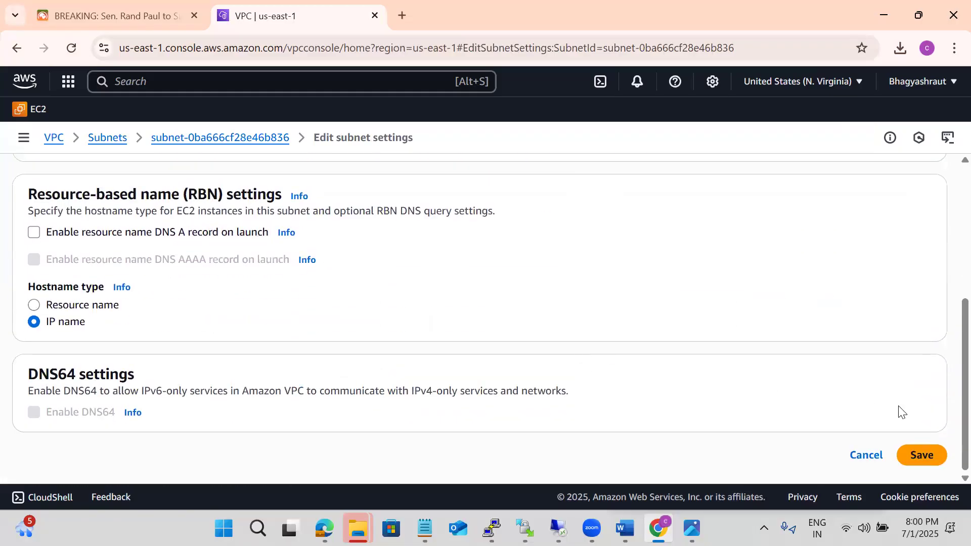
pyautogui.click(920, 458)
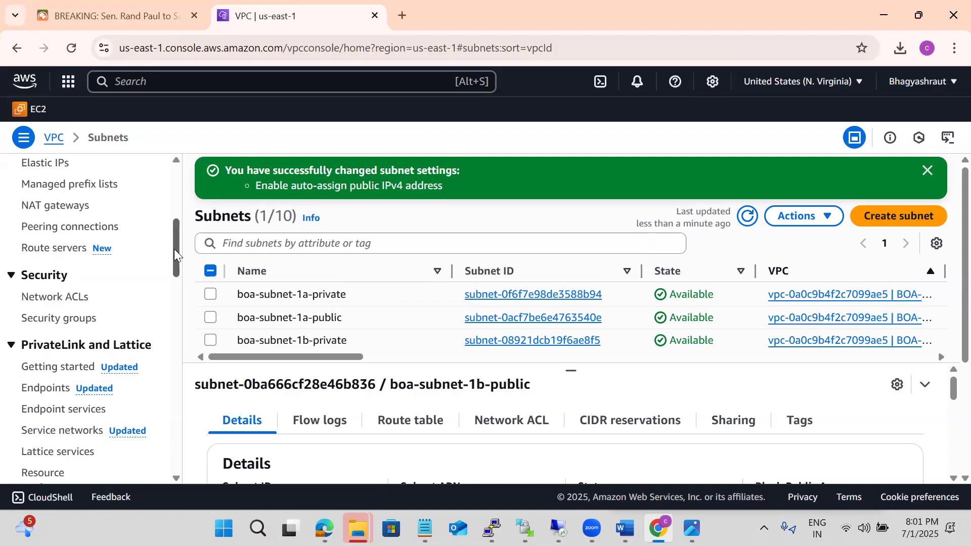
# Switch to the EC2 service and start launching a new instance named boaserer001
pyautogui.scroll(5, 176, 250)
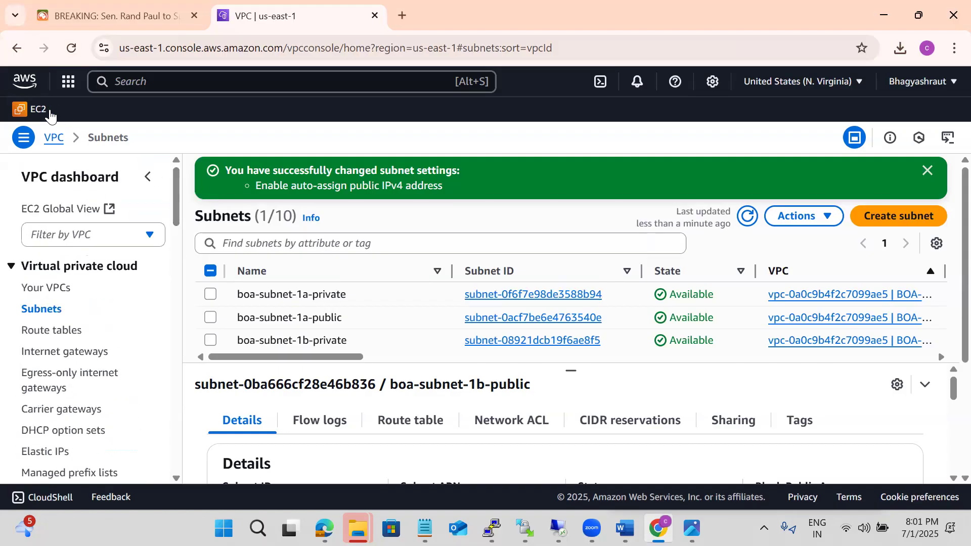
pyautogui.click(35, 112)
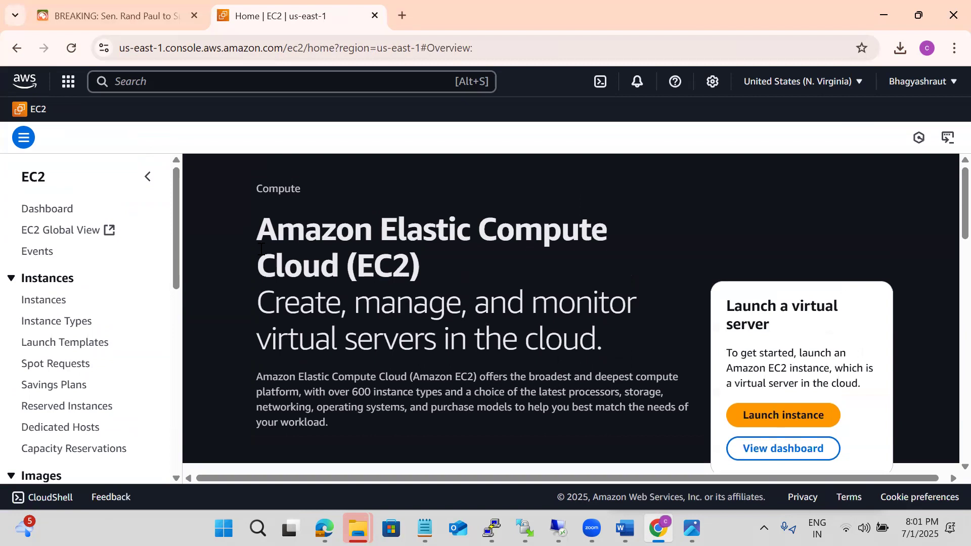
pyautogui.click(757, 411)
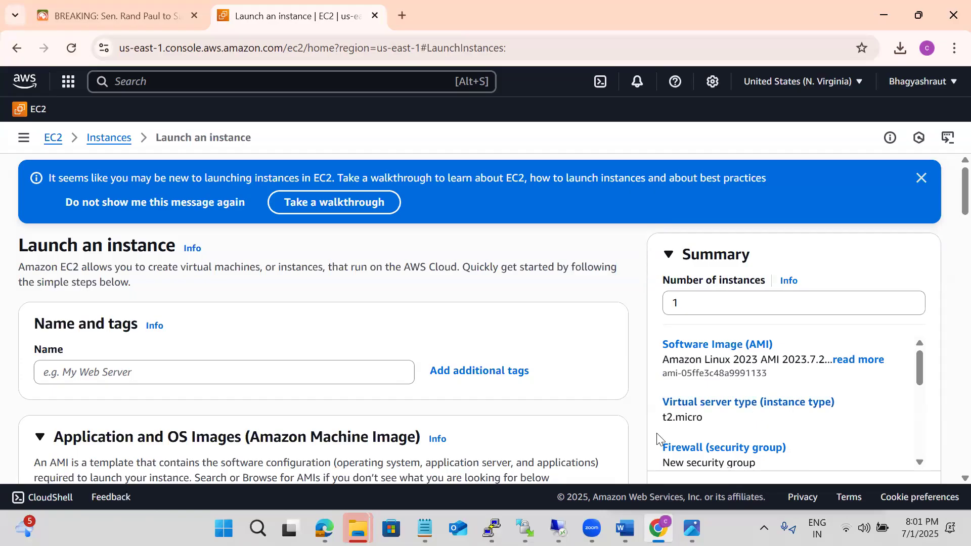
pyautogui.click(311, 378)
pyautogui.write('boas')
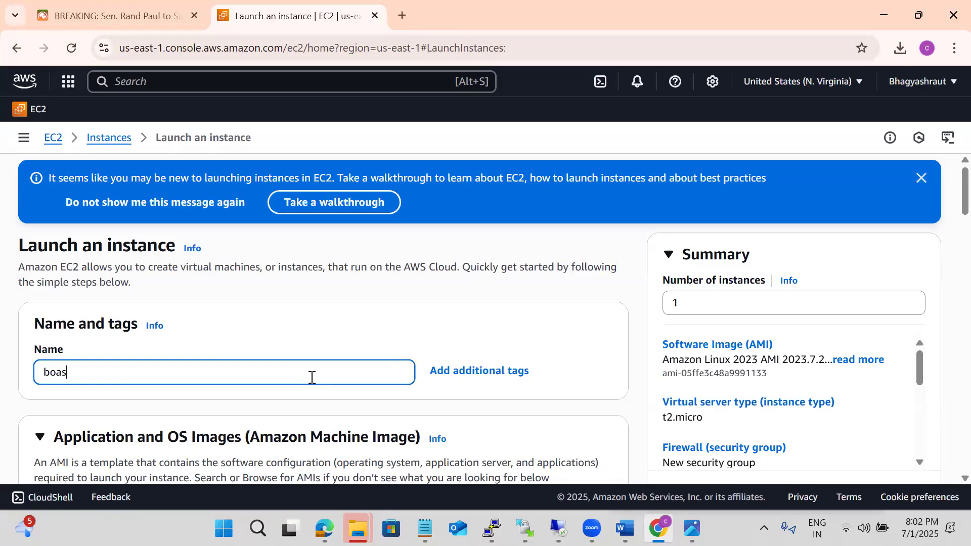
pyautogui.write('erer001')
pyautogui.click(404, 348)
# Edit the new instance's network settings to use the BOA-Nvirginia-vpa VPC (10.10.0.0/16)
pyautogui.scroll(-3, 403, 348)
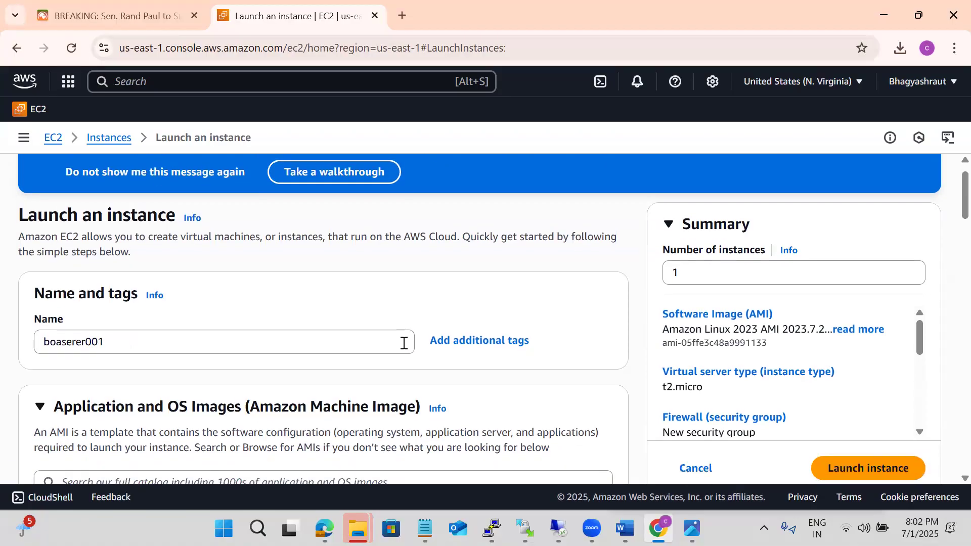
pyautogui.scroll(-8, 404, 348)
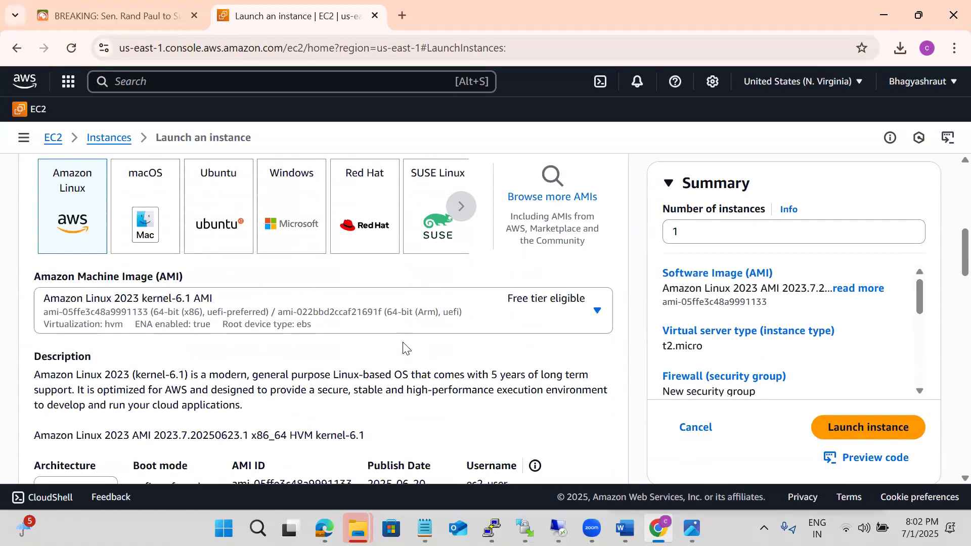
pyautogui.scroll(-6, 403, 348)
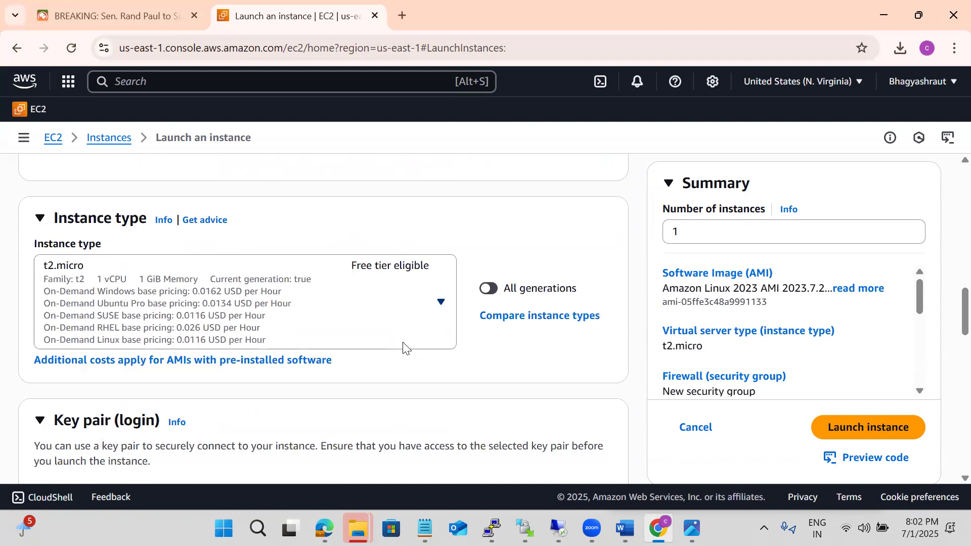
pyautogui.scroll(-2, 403, 348)
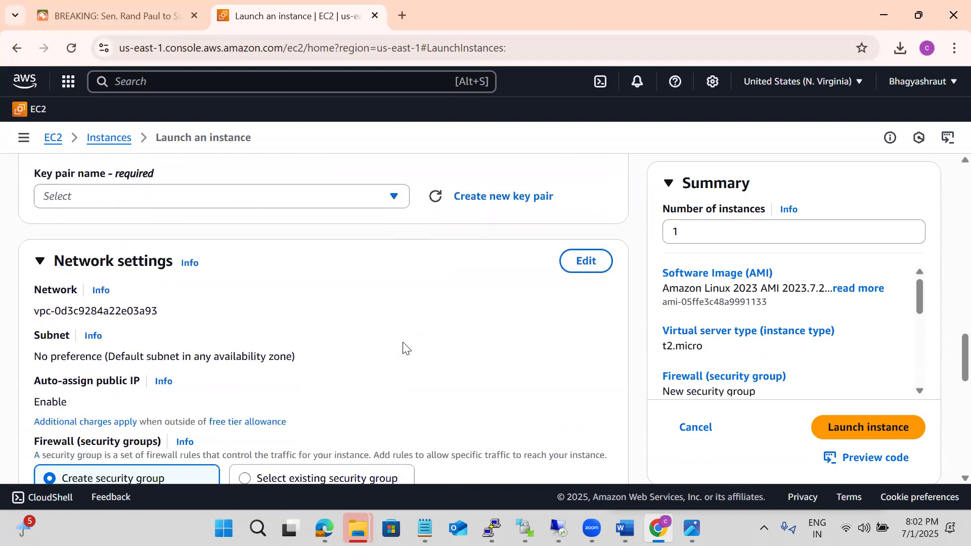
pyautogui.click(584, 262)
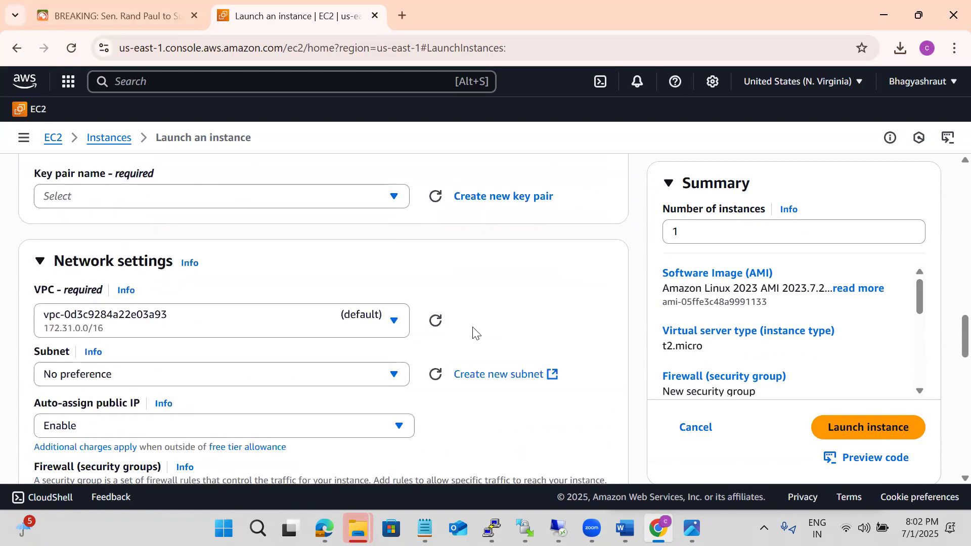
pyautogui.click(296, 378)
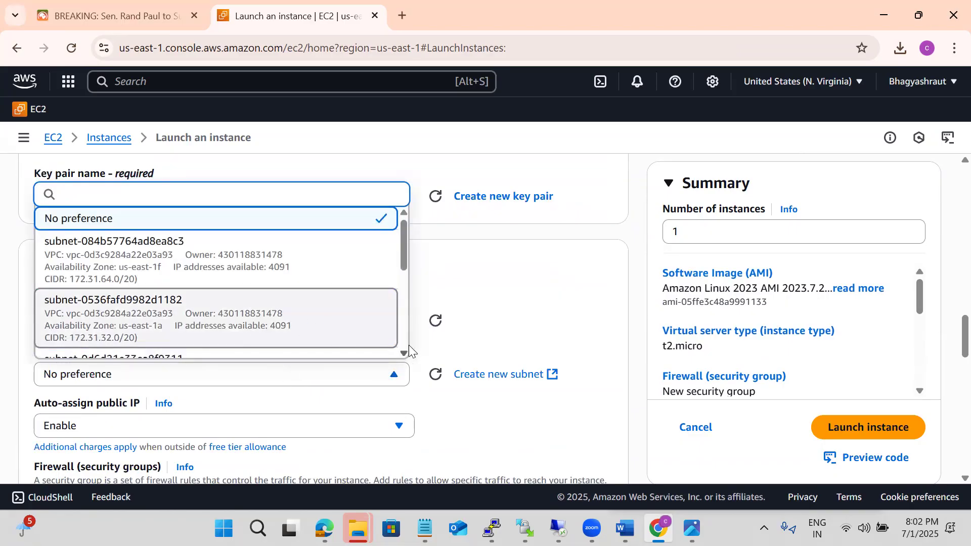
pyautogui.click(480, 339)
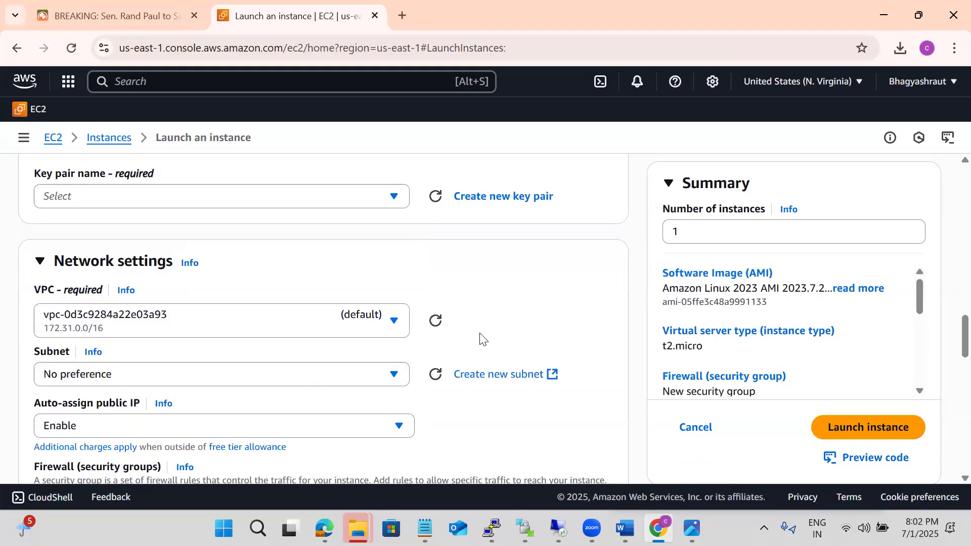
pyautogui.click(188, 329)
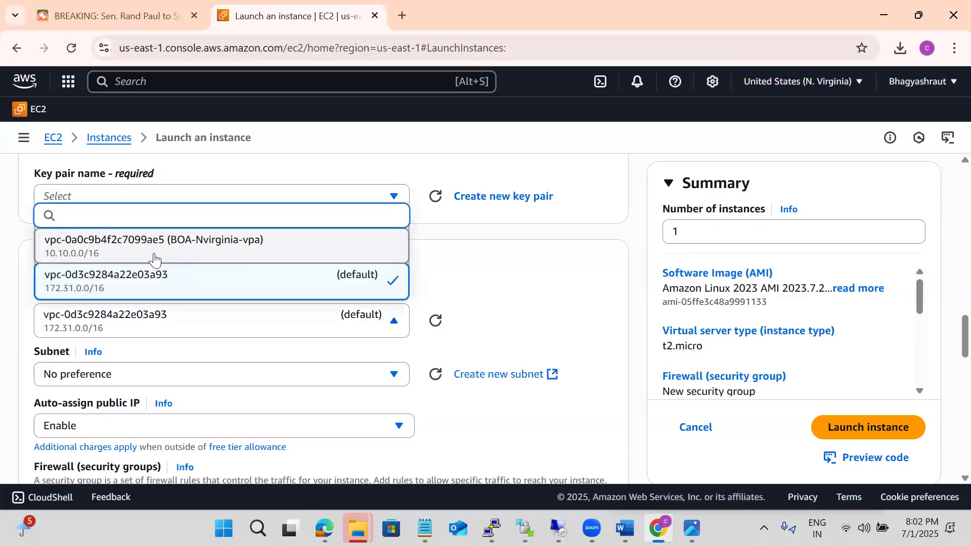
pyautogui.click(168, 247)
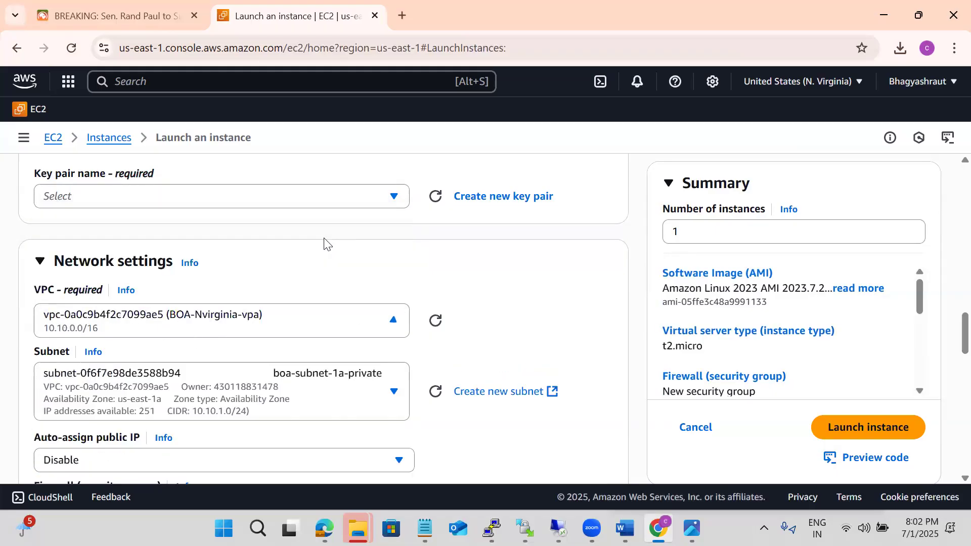
# Try boa-subnet-1a-public and boa-subnet-1b-public as the instance's subnet to check the auto-assign public IP setting of each
pyautogui.click(265, 402)
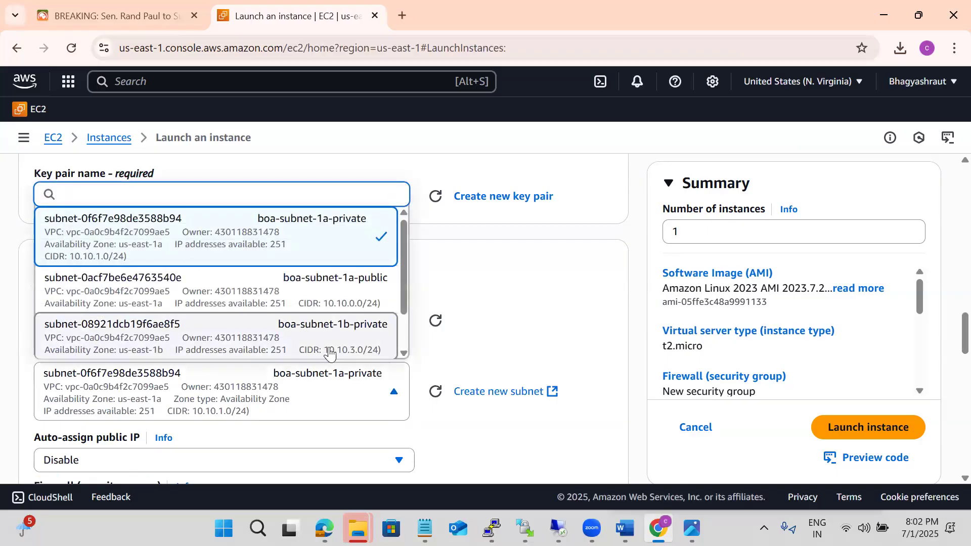
pyautogui.click(290, 288)
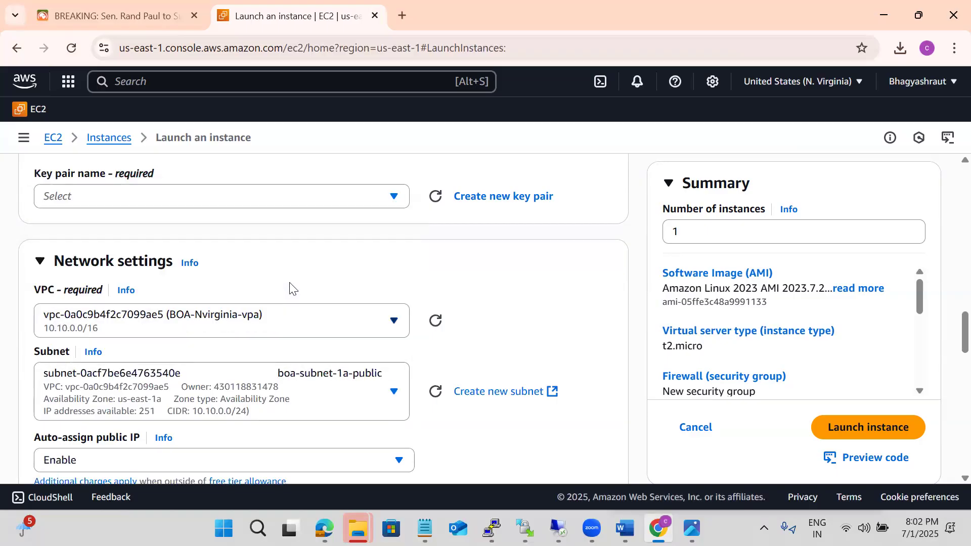
pyautogui.click(168, 389)
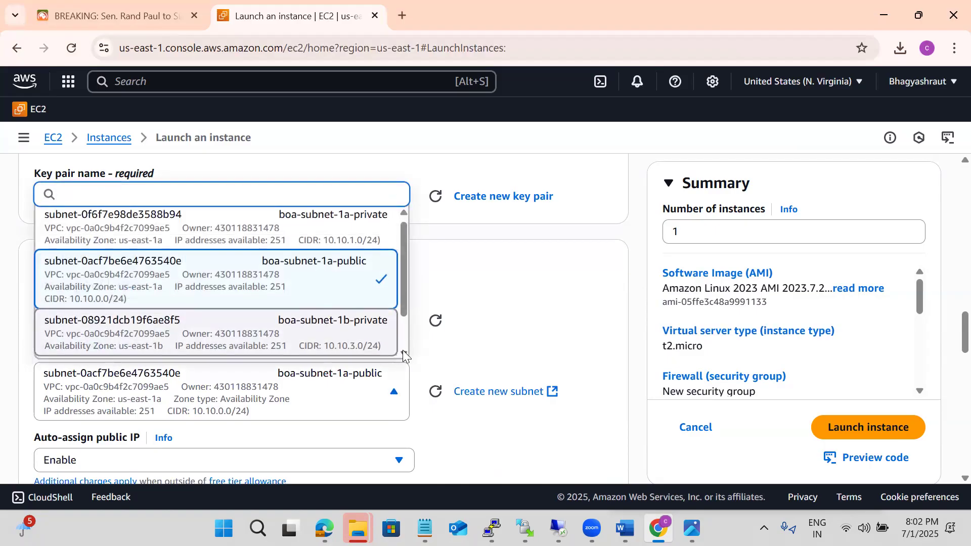
pyautogui.scroll(-1, 336, 347)
pyautogui.click(315, 339)
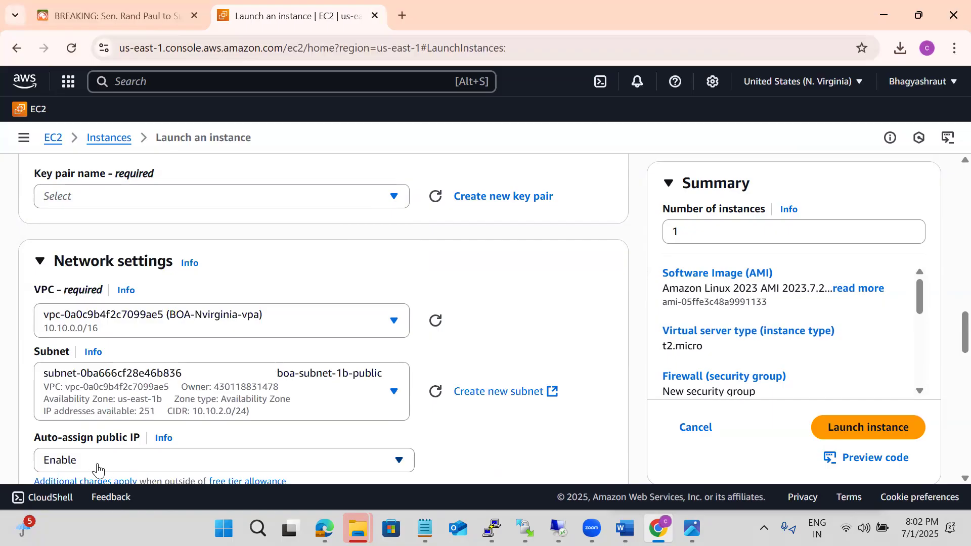
# Choose boa-subnet-1b-private as the instance's subnet and check its auto-assign public IP setting
pyautogui.click(152, 396)
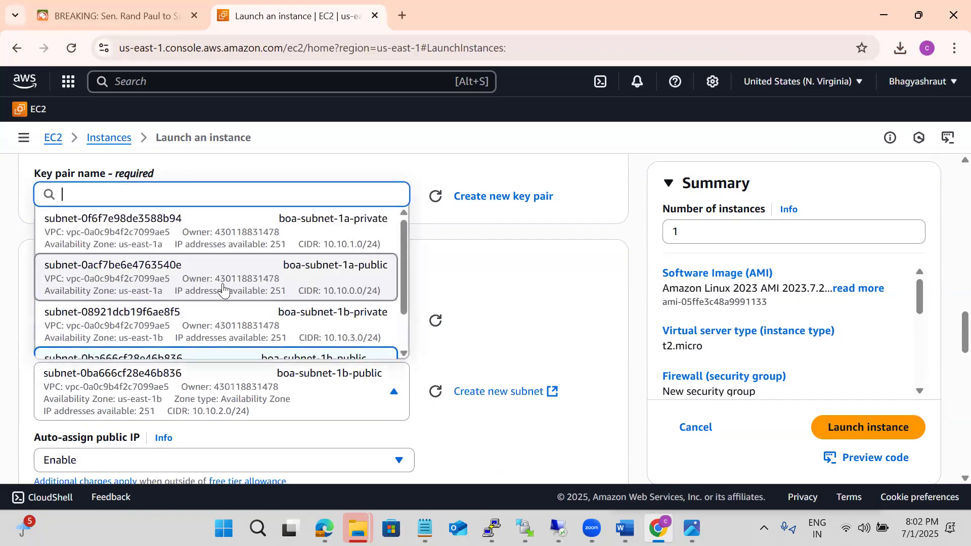
pyautogui.click(228, 317)
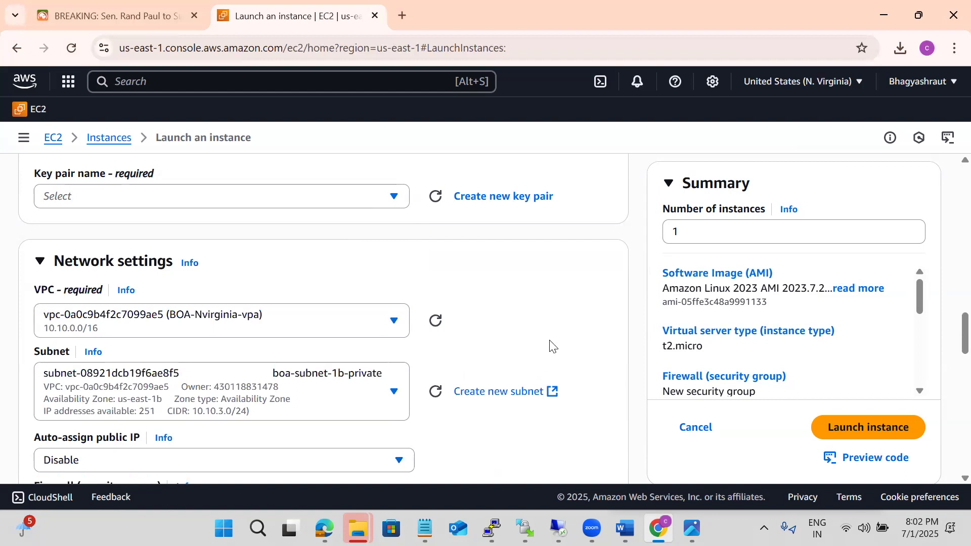
pyautogui.scroll(-2, 552, 346)
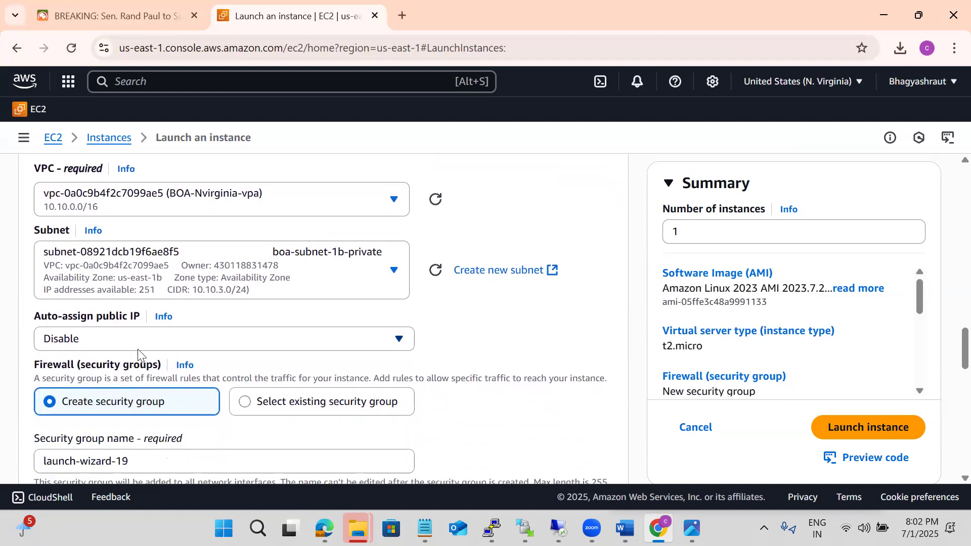
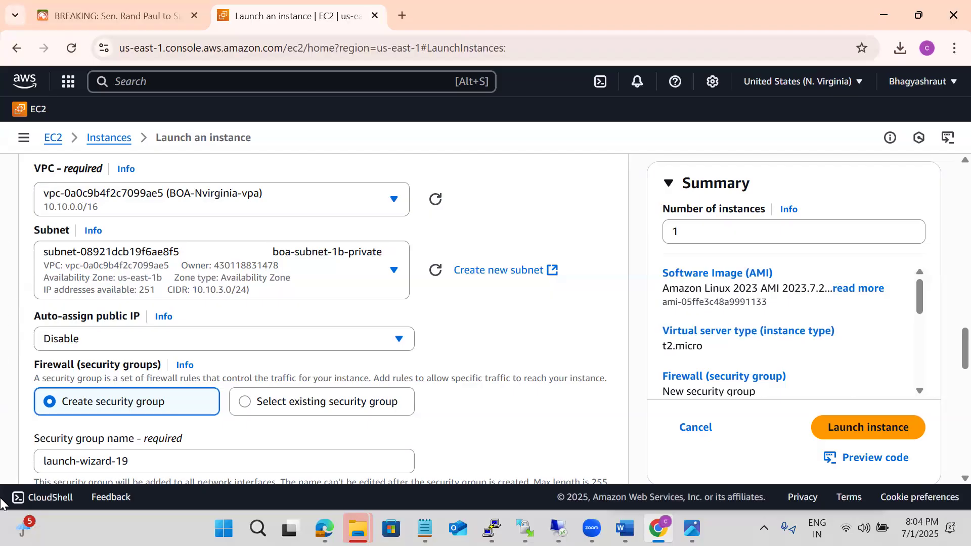
# Minimize the browser window and switch to the Notepad notes on the VPC's subnets, internet gateway and route table
pyautogui.moveTo(591, 530)
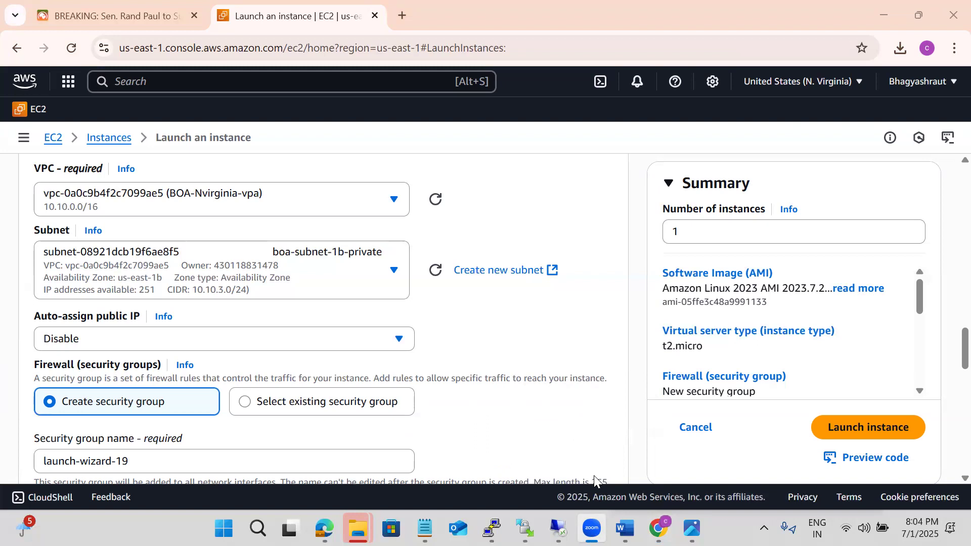
pyautogui.click(788, 27)
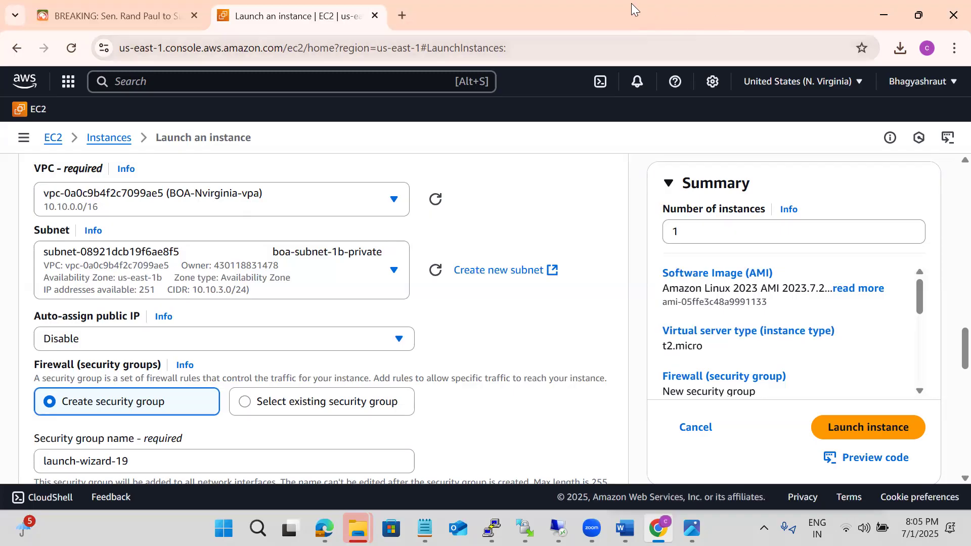
pyautogui.click(879, 25)
pyautogui.click(887, 18)
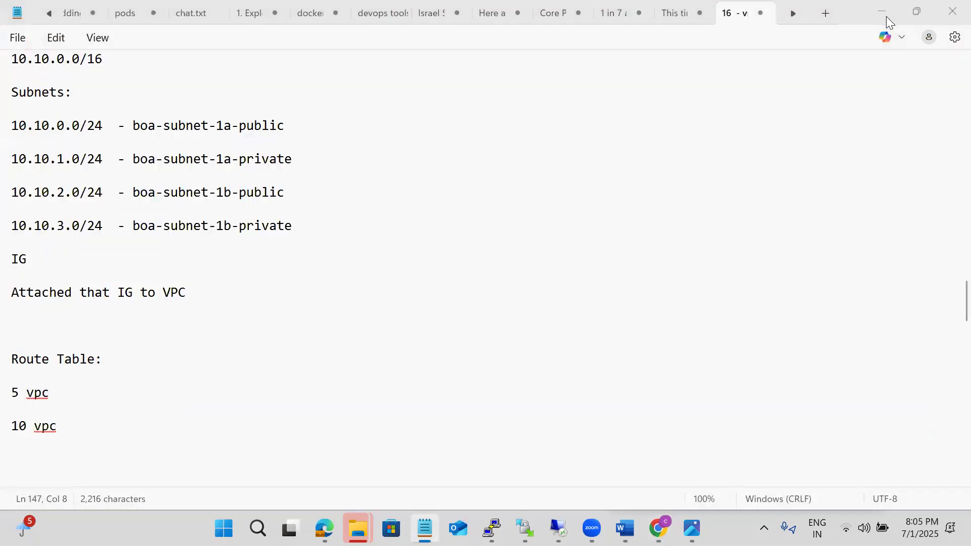